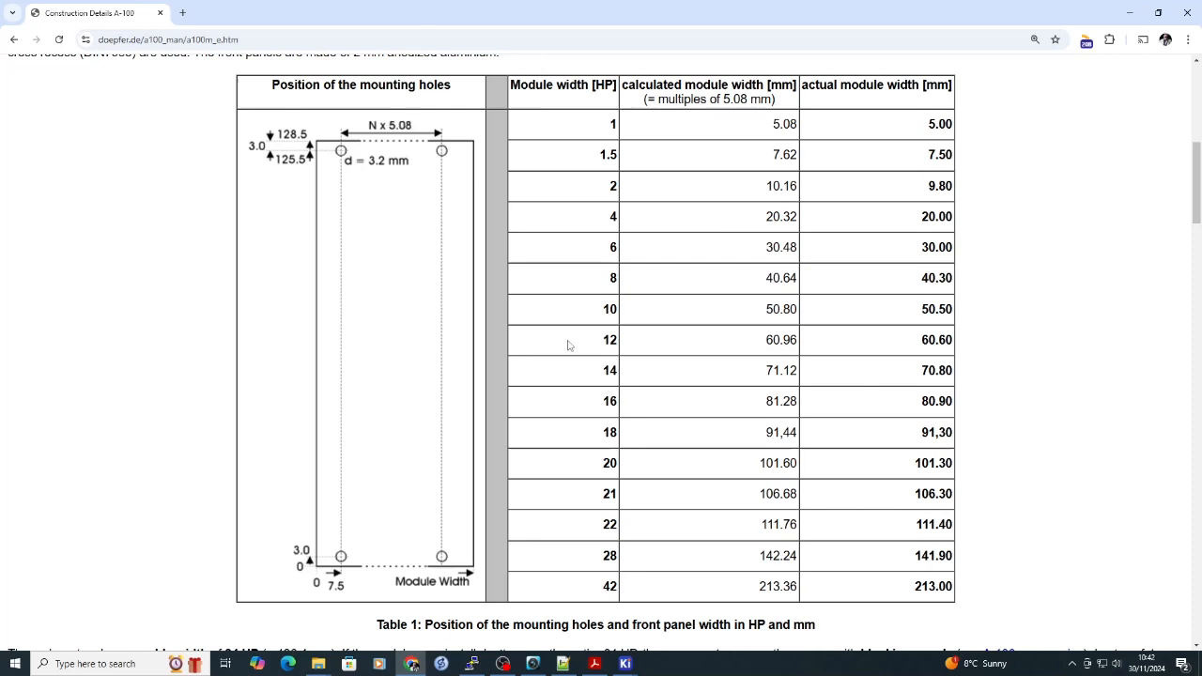
Look up the calculated and actual widths of a 12 HP module in the front panel width table.
{"action": "left_click_drag", "start_coordinate": [573, 344], "coordinate": [1121, 349]}
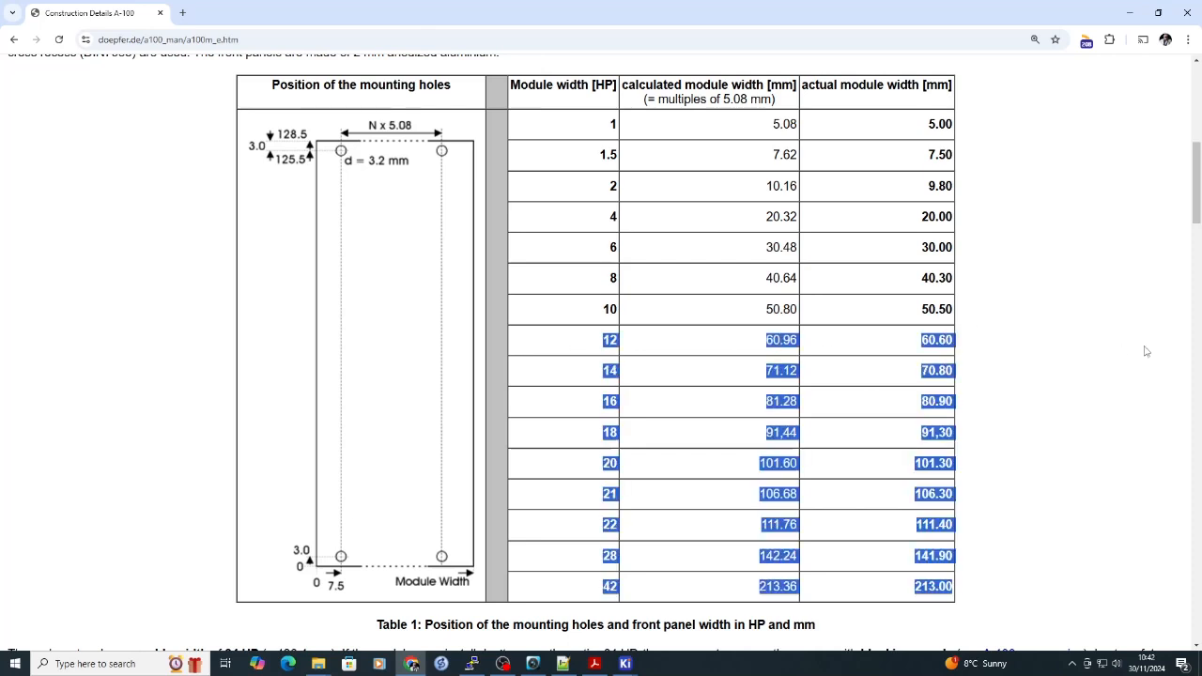
{"action": "left_click", "coordinate": [1005, 333]}
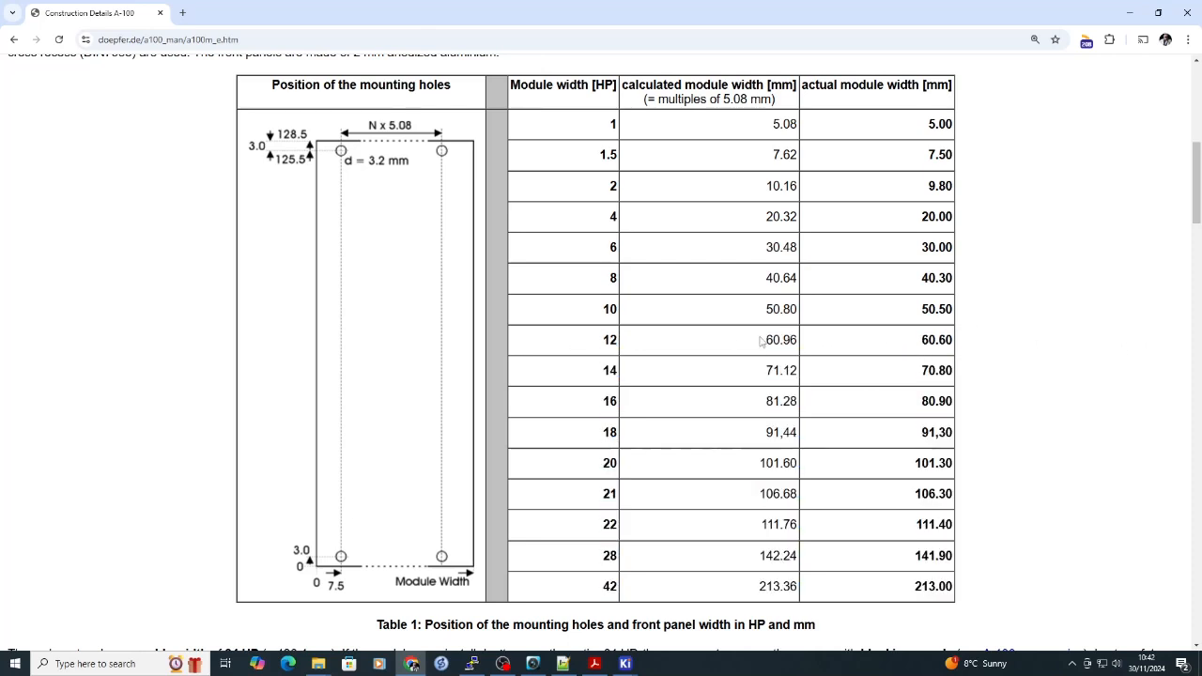
{"action": "left_click_drag", "start_coordinate": [761, 343], "coordinate": [805, 343]}
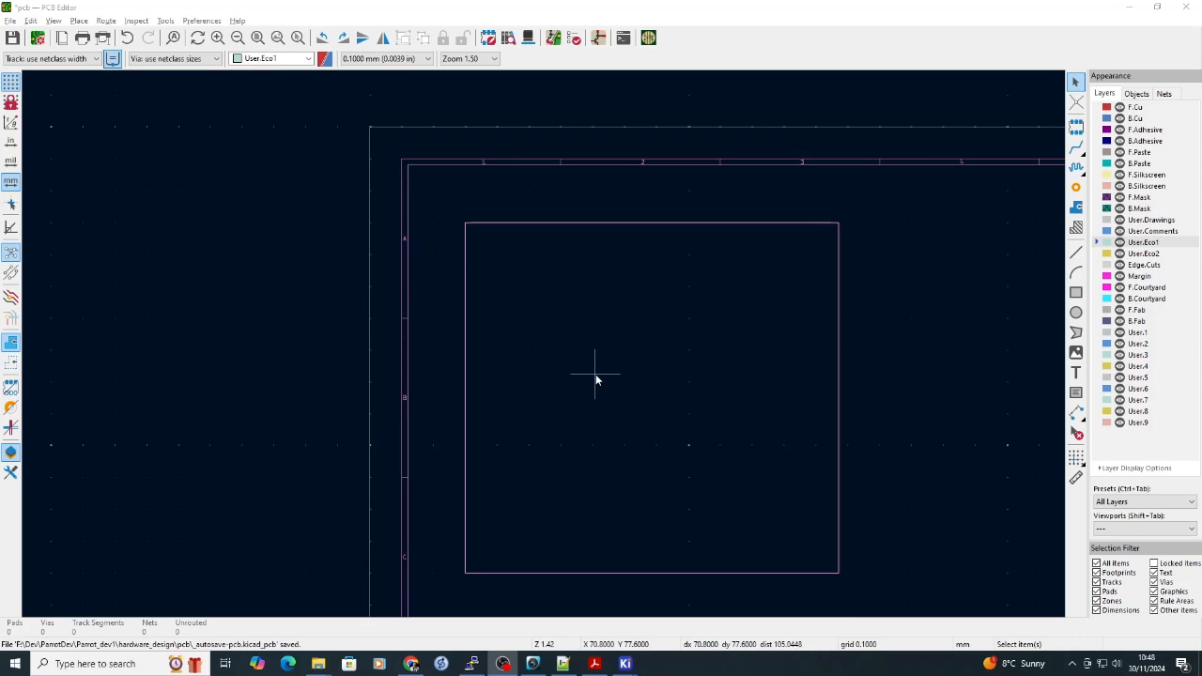
In KiCad's PCB Editor, check the coordinates of the board outline's upper-left corner.
{"action": "scroll", "coordinate": [465, 226], "scroll_direction": "up", "scroll_amount": 3}
{"action": "scroll", "coordinate": [543, 344], "scroll_direction": "up", "scroll_amount": 5}
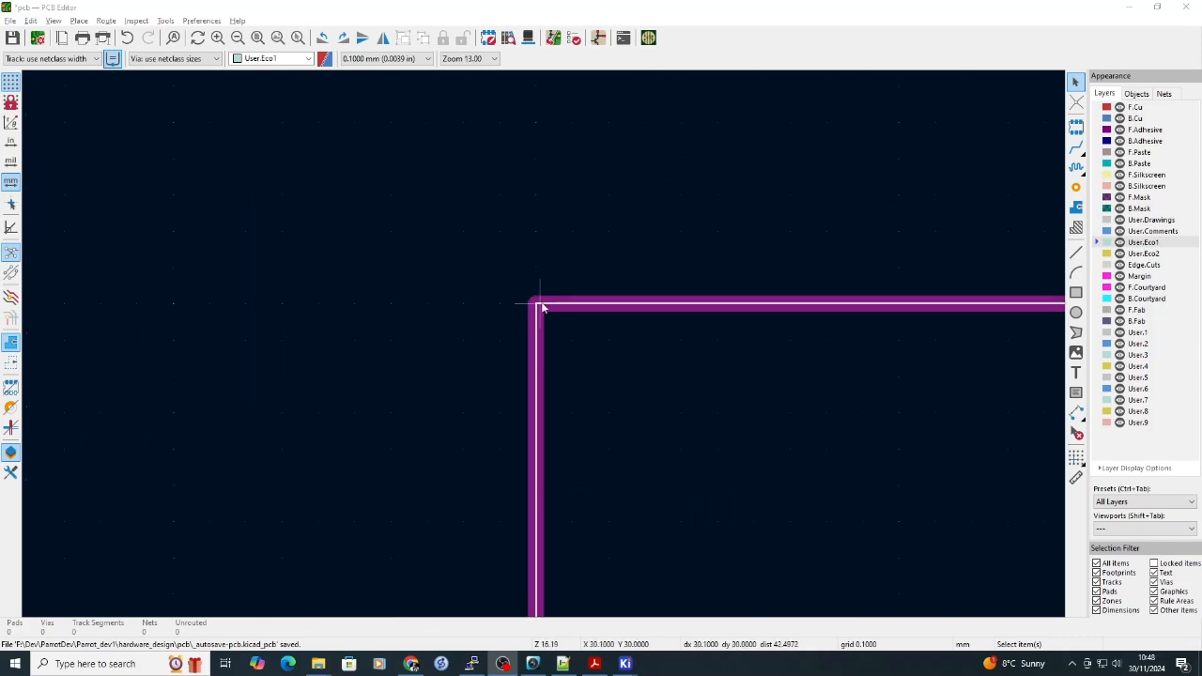
{"action": "scroll", "coordinate": [540, 353], "scroll_direction": "up", "scroll_amount": 1}
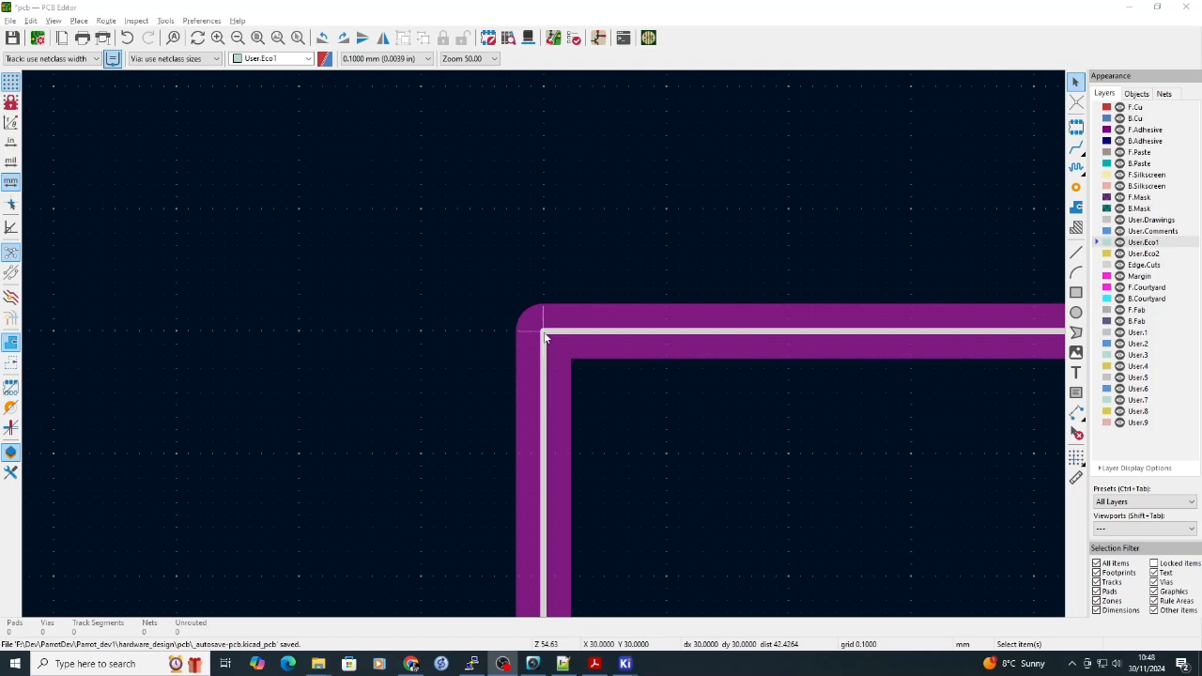
{"action": "left_click", "coordinate": [545, 338]}
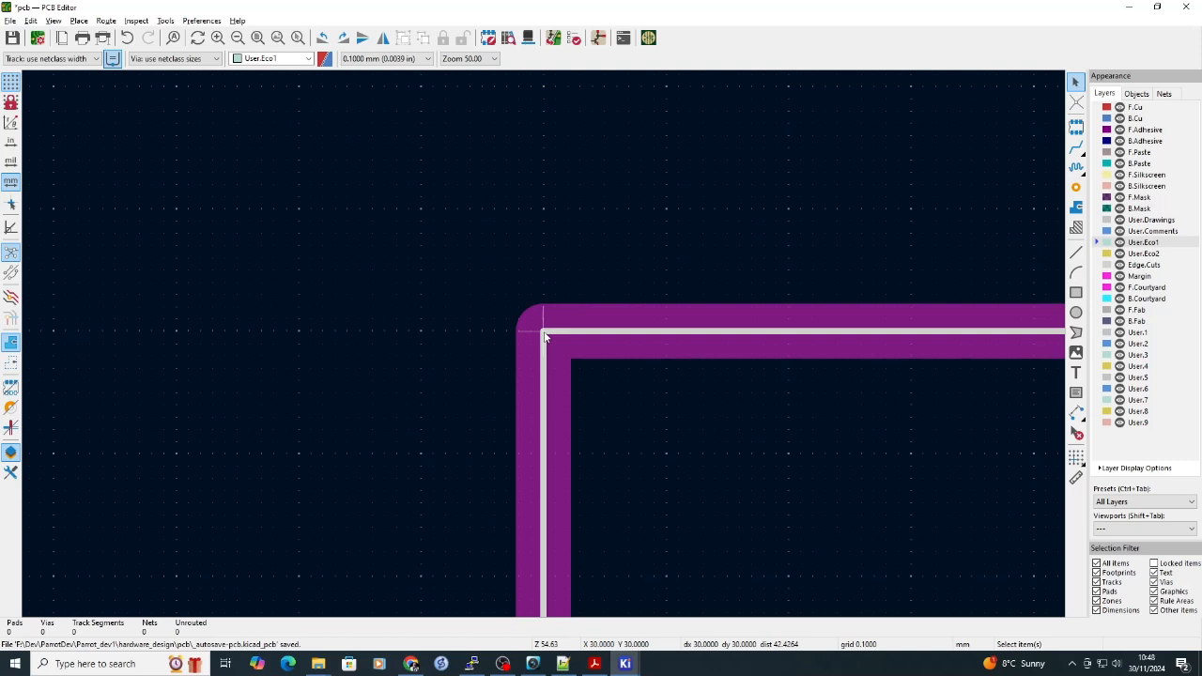
{"action": "scroll", "coordinate": [545, 340], "scroll_direction": "down", "scroll_amount": 5}
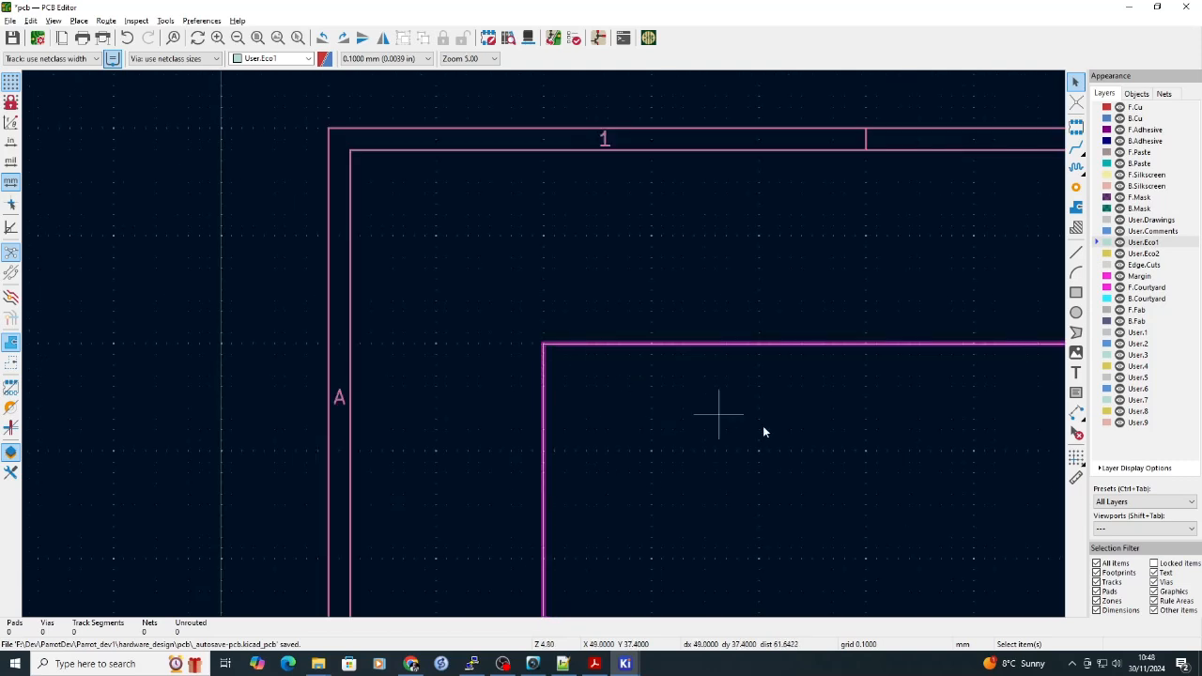
{"action": "scroll", "coordinate": [808, 385], "scroll_direction": "down", "scroll_amount": 3}
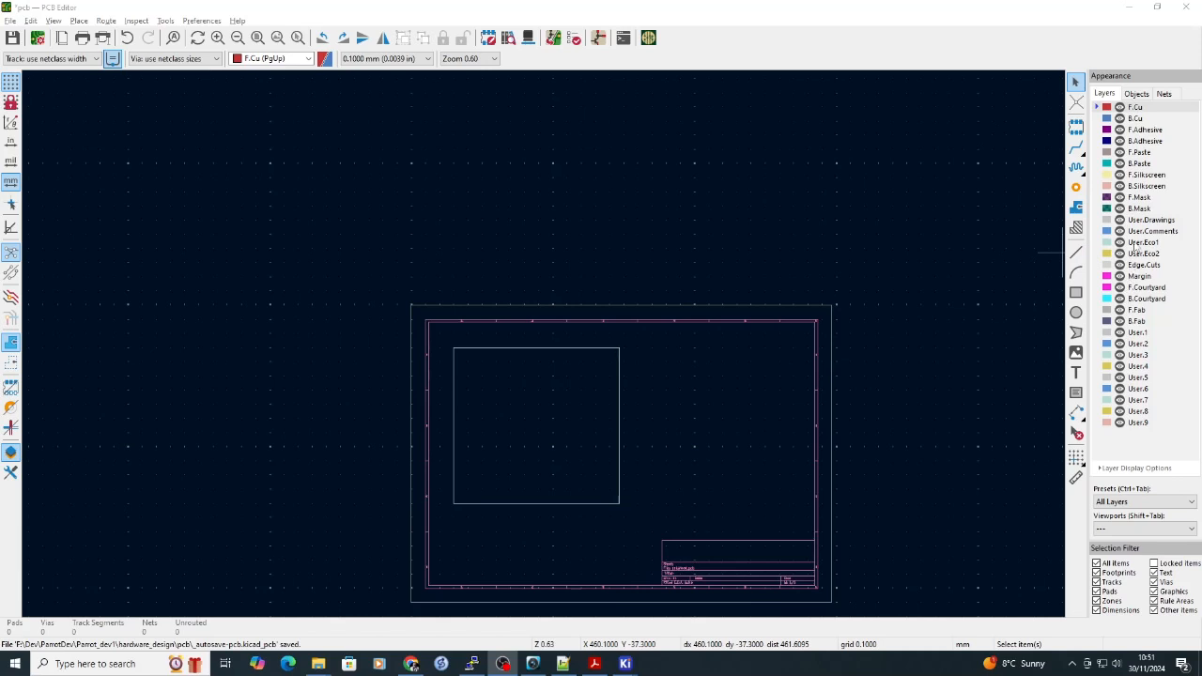
Draw a 110 mm vertical centre line on User.Eco1 from the outline's upper edge at X 88.6, Y 30 straight down to its lower edge.
{"action": "left_click", "coordinate": [1138, 243]}
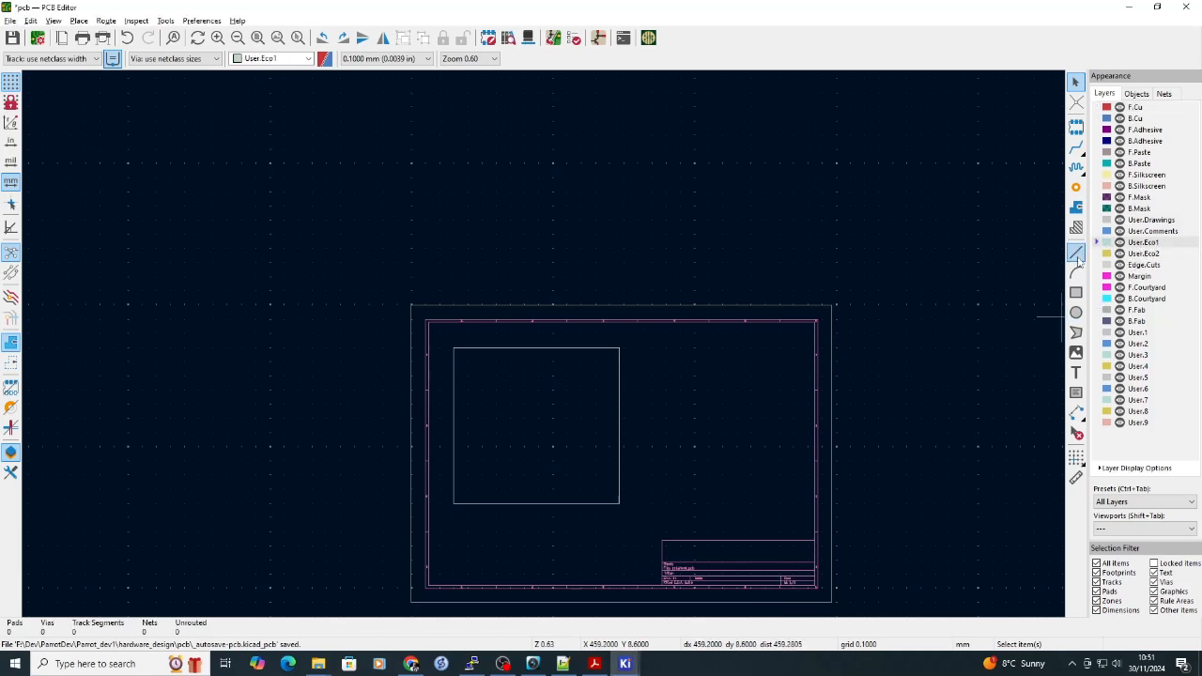
{"action": "left_click", "coordinate": [1076, 253]}
{"action": "scroll", "coordinate": [545, 341], "scroll_direction": "up", "scroll_amount": 5}
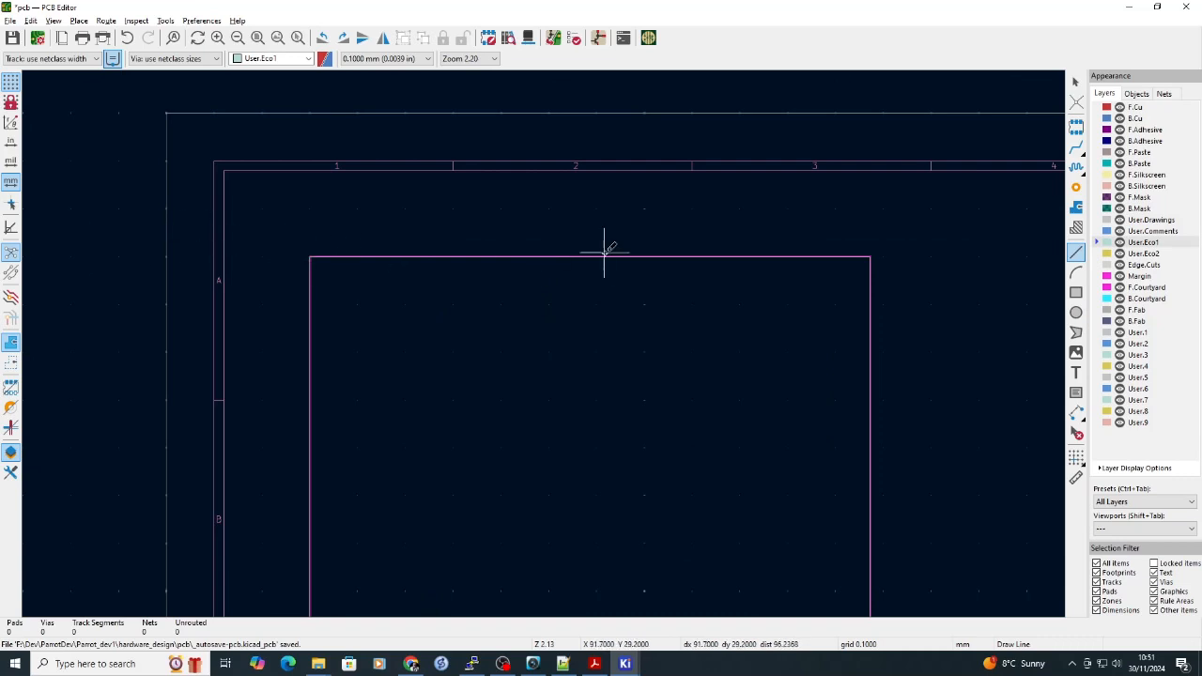
{"action": "scroll", "coordinate": [587, 254], "scroll_direction": "up", "scroll_amount": 5}
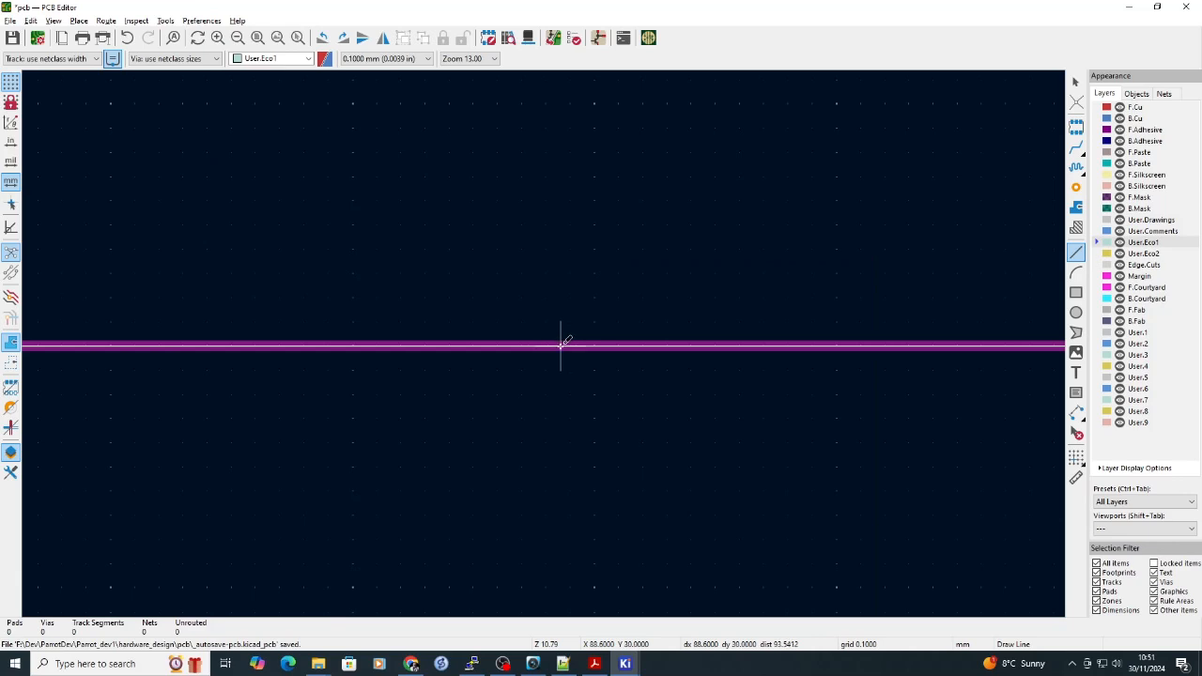
{"action": "left_click", "coordinate": [561, 344]}
{"action": "scroll", "coordinate": [544, 324], "scroll_direction": "down", "scroll_amount": 8}
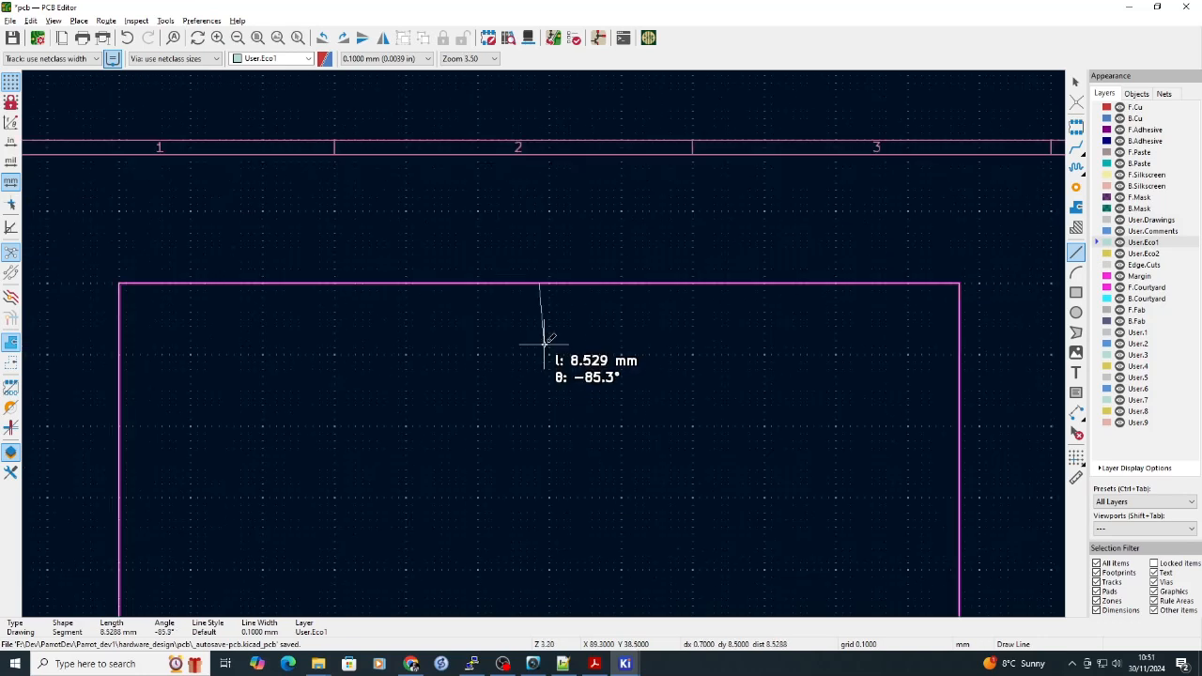
{"action": "scroll", "coordinate": [523, 340], "scroll_direction": "up", "scroll_amount": 5}
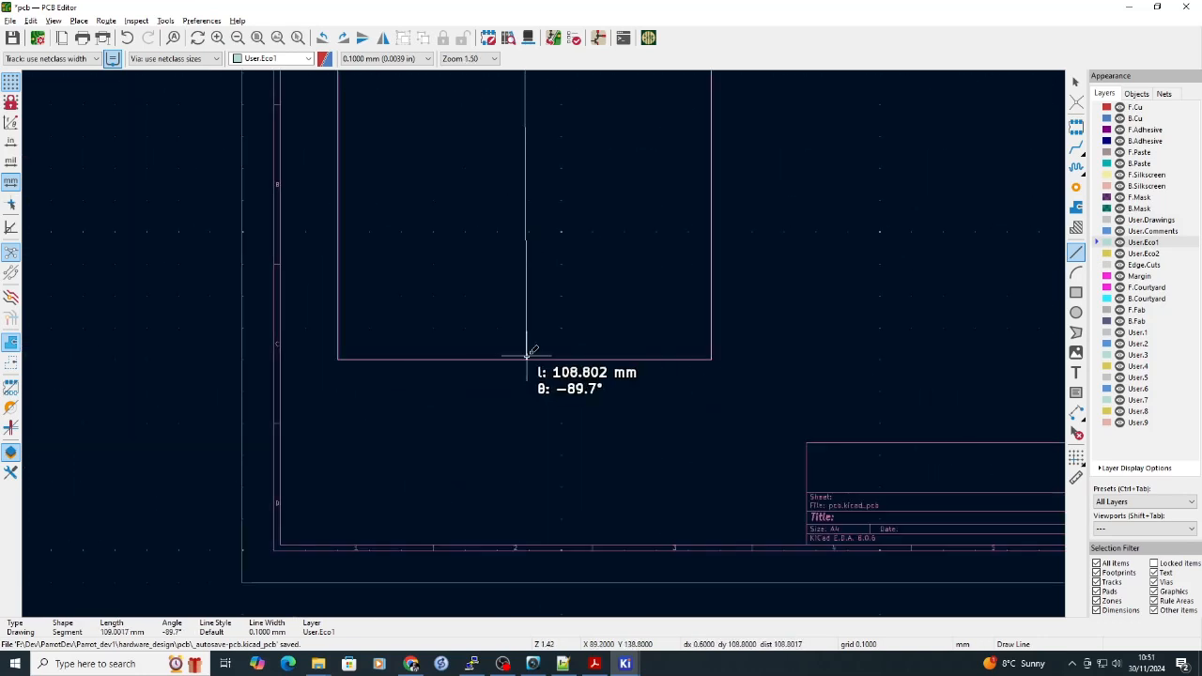
{"action": "scroll", "coordinate": [544, 344], "scroll_direction": "up", "scroll_amount": 3}
{"action": "scroll", "coordinate": [544, 343], "scroll_direction": "up", "scroll_amount": 3}
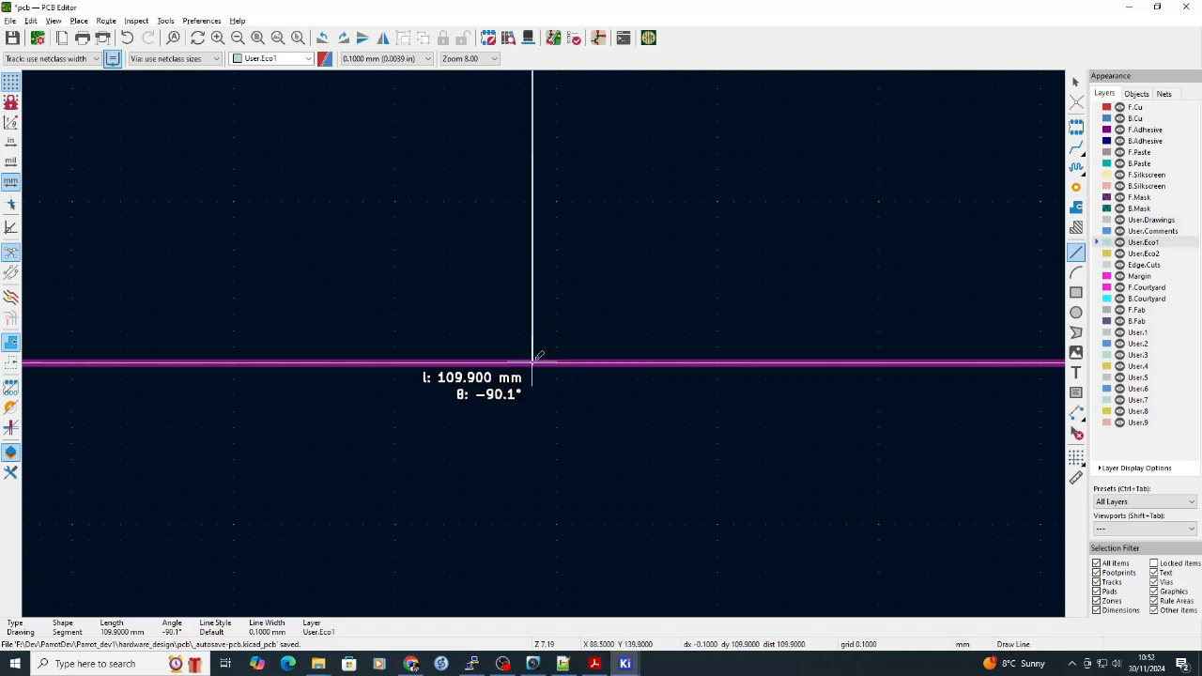
{"action": "scroll", "coordinate": [537, 359], "scroll_direction": "up", "scroll_amount": 2}
{"action": "scroll", "coordinate": [544, 344], "scroll_direction": "up", "scroll_amount": 1}
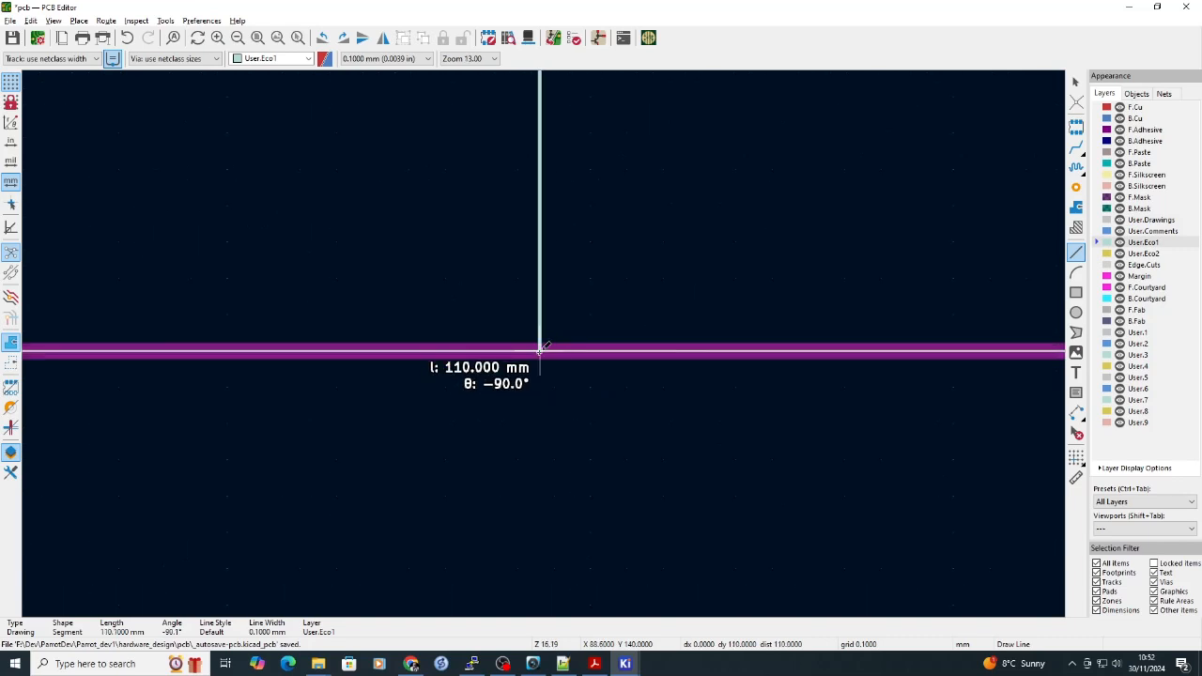
{"action": "left_click", "coordinate": [540, 350]}
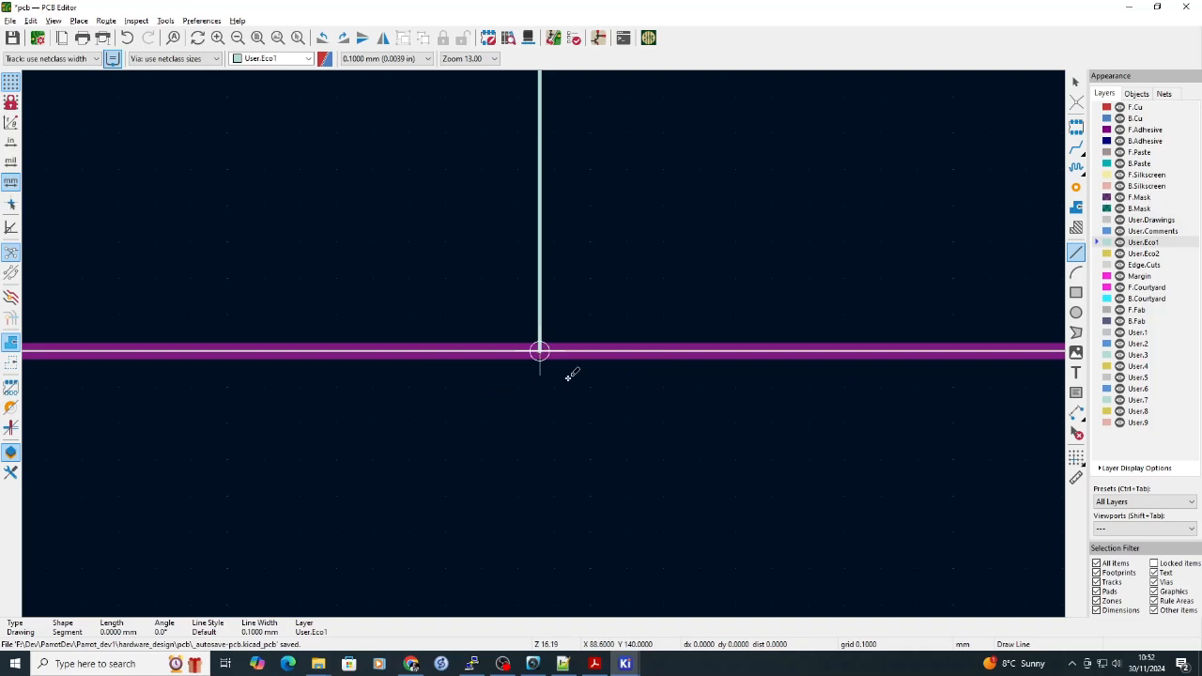
{"action": "key", "text": "Escape"}
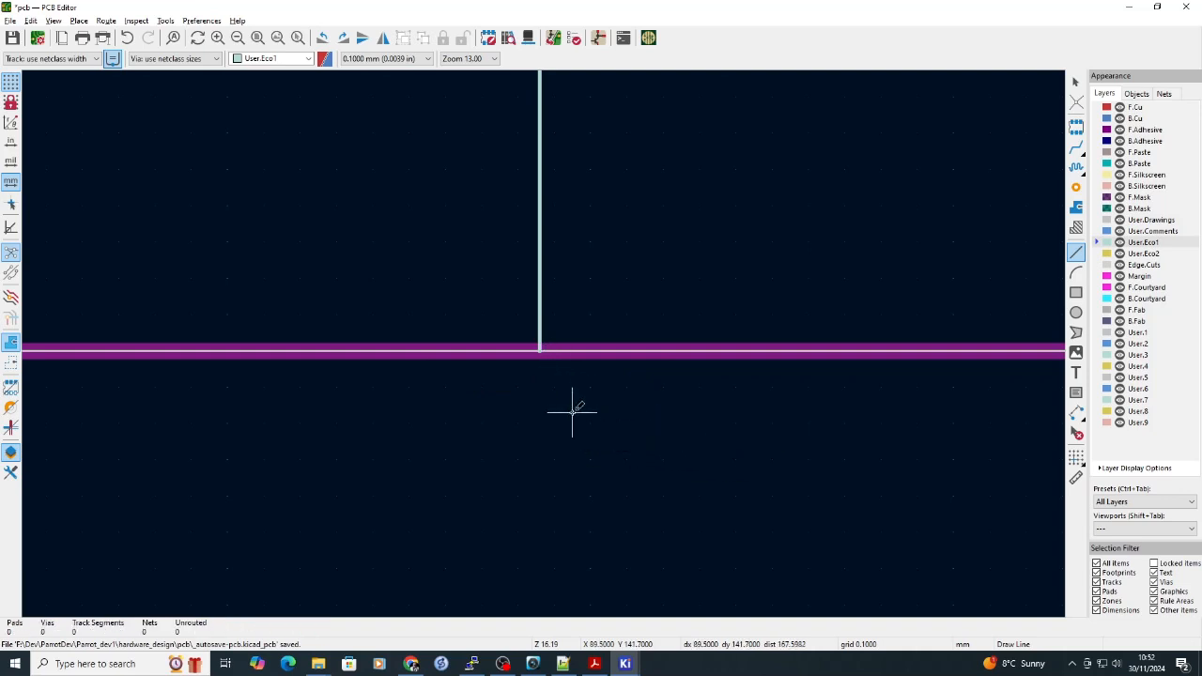
{"action": "scroll", "coordinate": [538, 325], "scroll_direction": "down", "scroll_amount": 6}
{"action": "scroll", "coordinate": [545, 156], "scroll_direction": "down", "scroll_amount": 3}
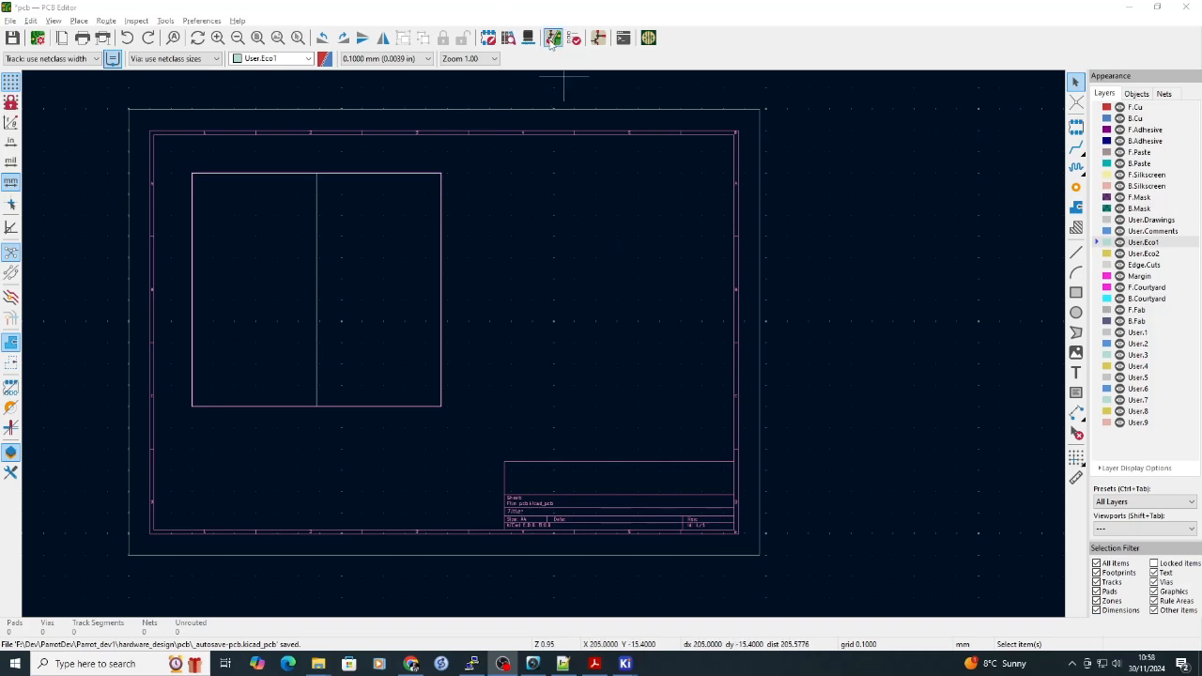
Update the PCB from the schematic and place the imported footprints on the sheet beside the board outline.
{"action": "left_click", "coordinate": [553, 40]}
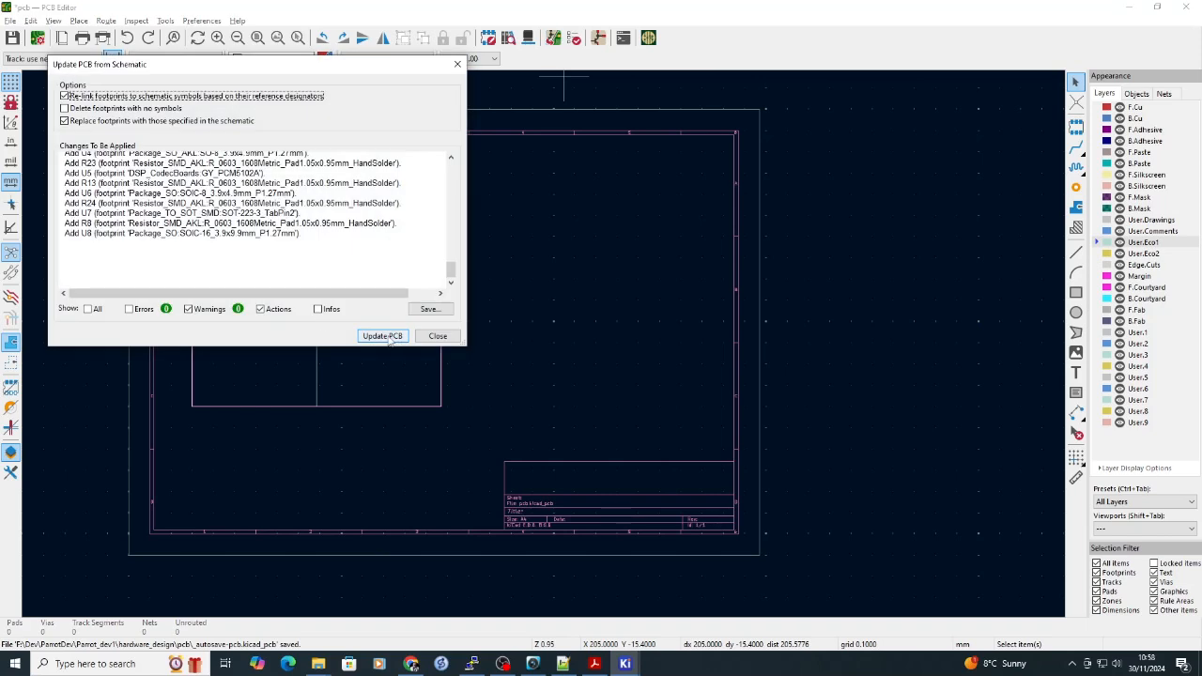
{"action": "left_click", "coordinate": [383, 336]}
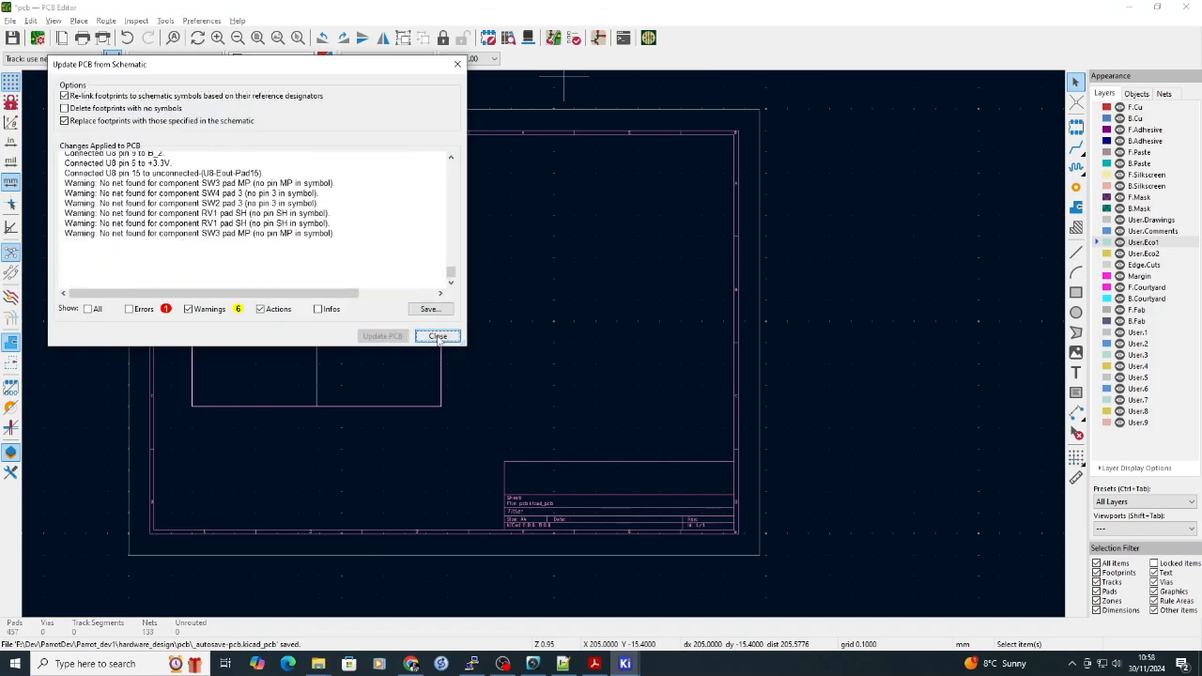
{"action": "left_click", "coordinate": [437, 336]}
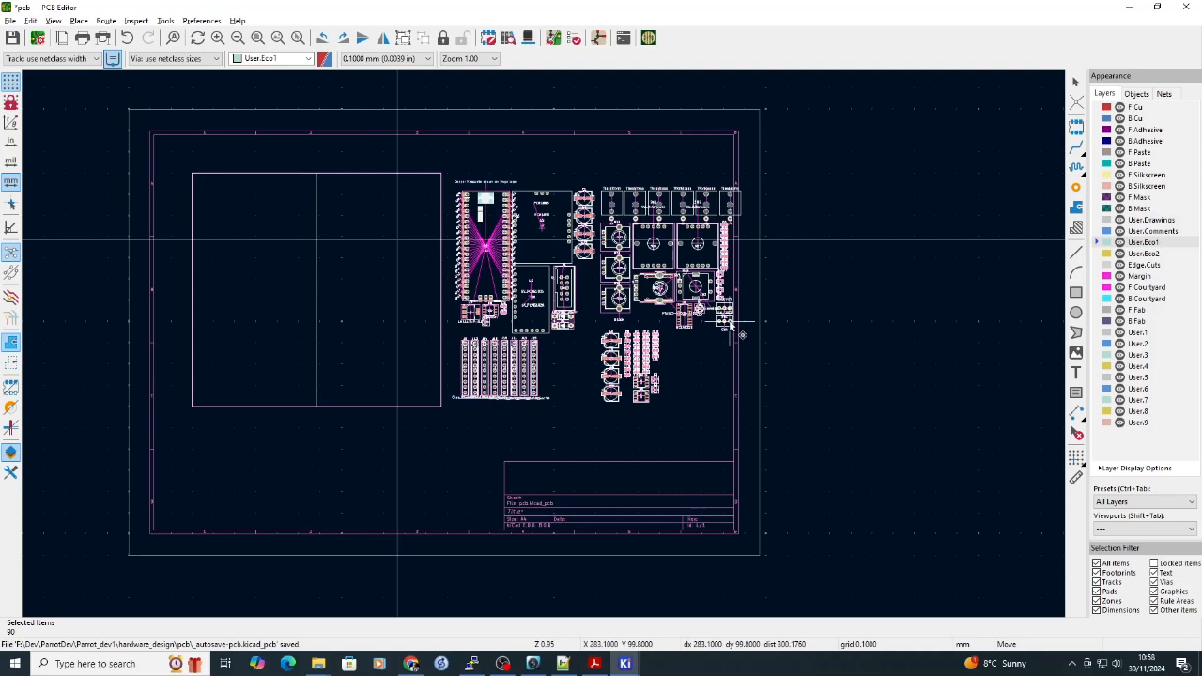
{"action": "left_click", "coordinate": [731, 322]}
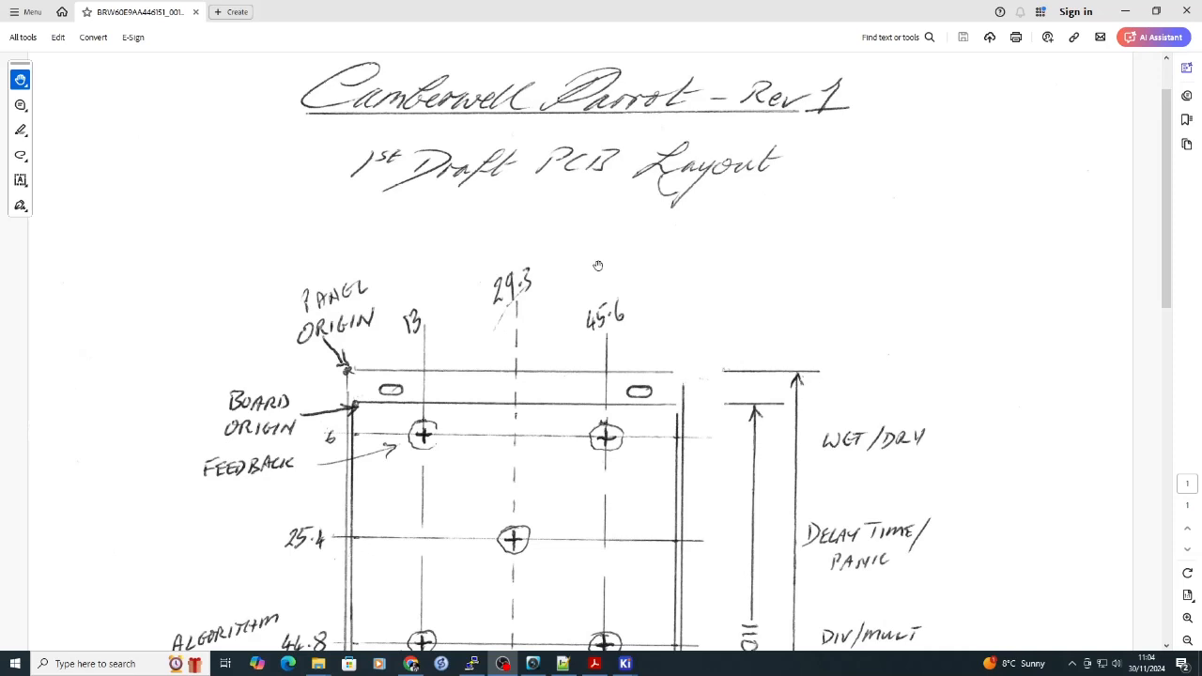
Switch to Acrobat and examine the hand-drawn PCB layout for board and panel dimensions and the positions of controls, switches and jacks.
{"action": "scroll", "coordinate": [597, 265], "scroll_direction": "down", "scroll_amount": 3}
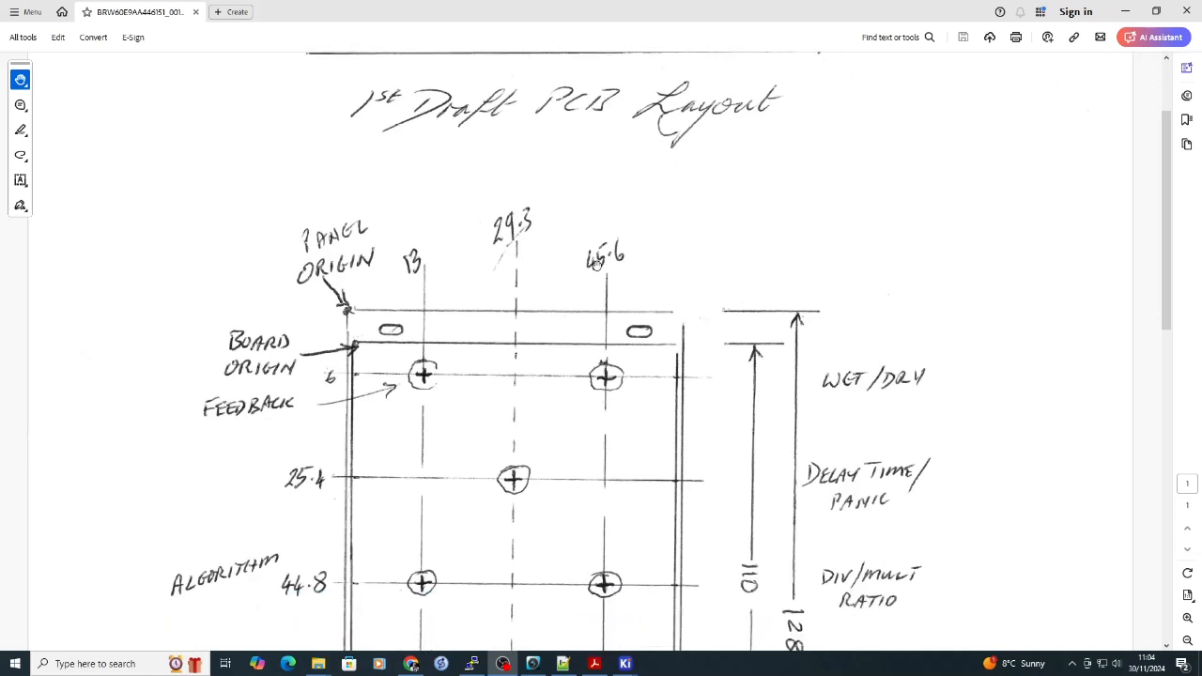
{"action": "scroll", "coordinate": [597, 266], "scroll_direction": "down", "scroll_amount": 7}
{"action": "scroll", "coordinate": [596, 266], "scroll_direction": "up", "scroll_amount": 5}
{"action": "scroll", "coordinate": [719, 178], "scroll_direction": "down", "scroll_amount": 10}
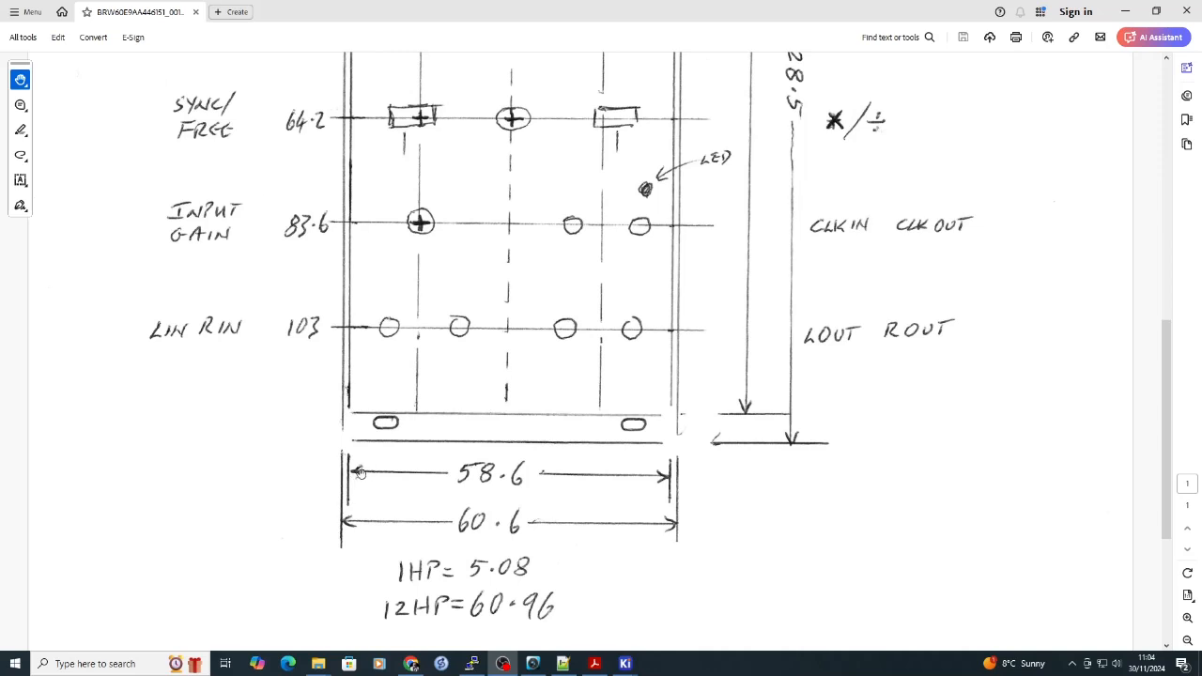
{"action": "scroll", "coordinate": [712, 464], "scroll_direction": "up", "scroll_amount": 6}
{"action": "scroll", "coordinate": [623, 249], "scroll_direction": "up", "scroll_amount": 2}
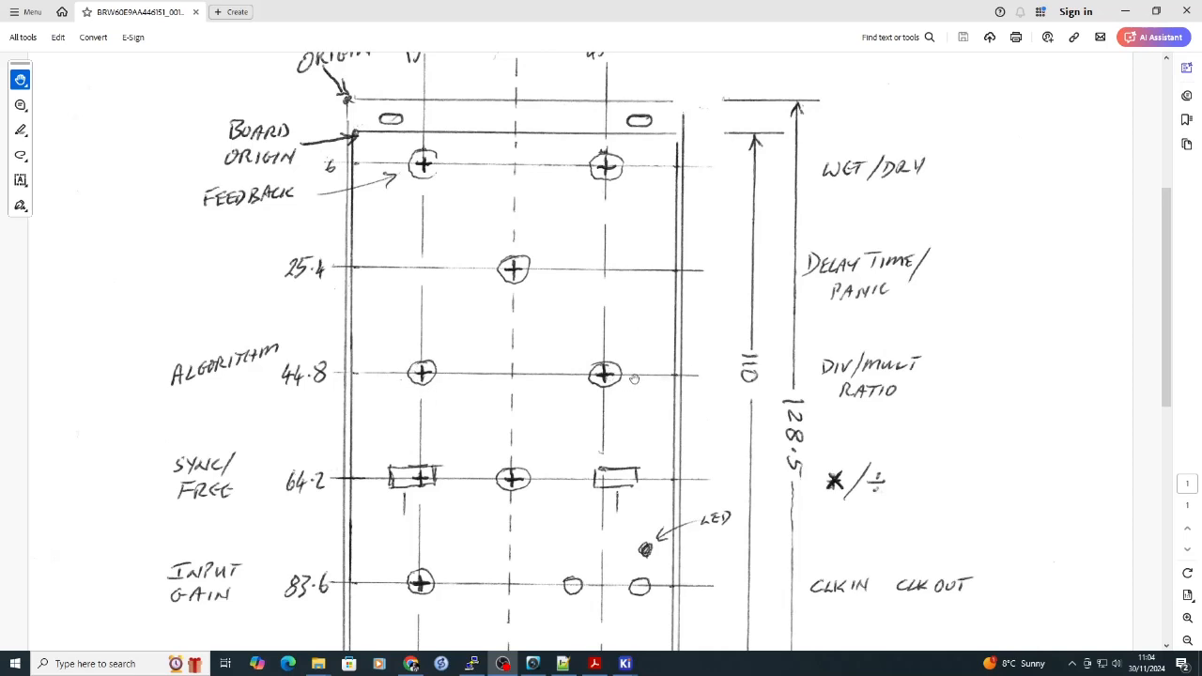
{"action": "scroll", "coordinate": [648, 371], "scroll_direction": "down", "scroll_amount": 5}
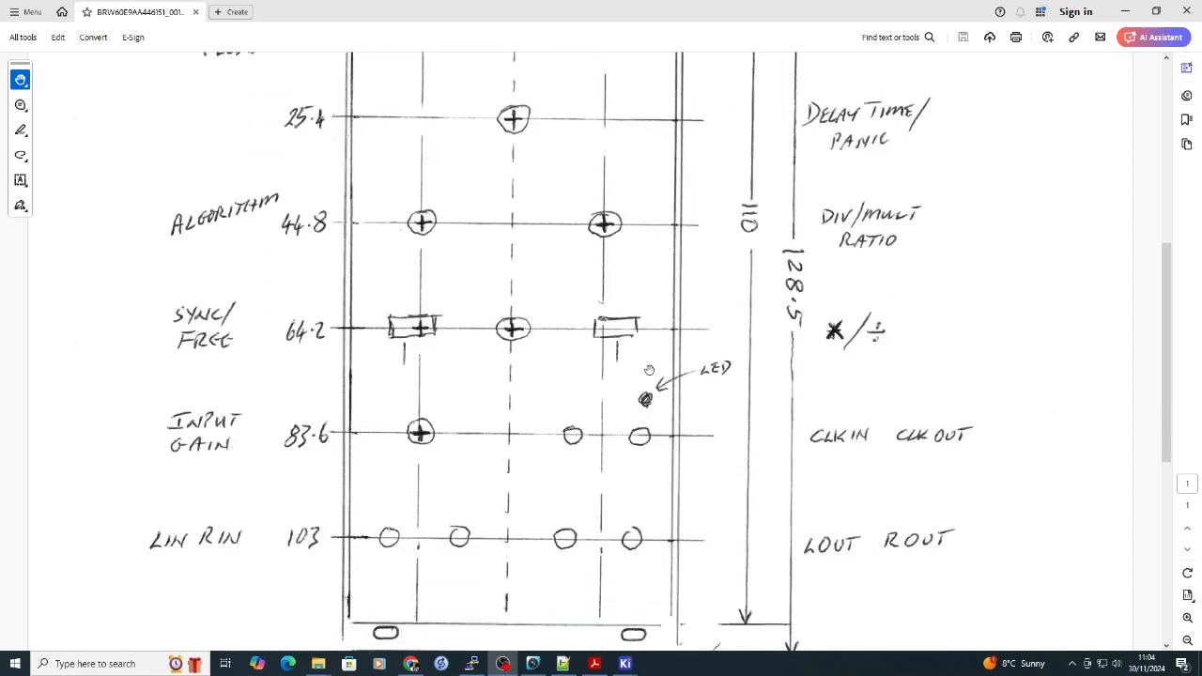
{"action": "scroll", "coordinate": [649, 371], "scroll_direction": "up", "scroll_amount": 2}
{"action": "scroll", "coordinate": [649, 371], "scroll_direction": "up", "scroll_amount": 5}
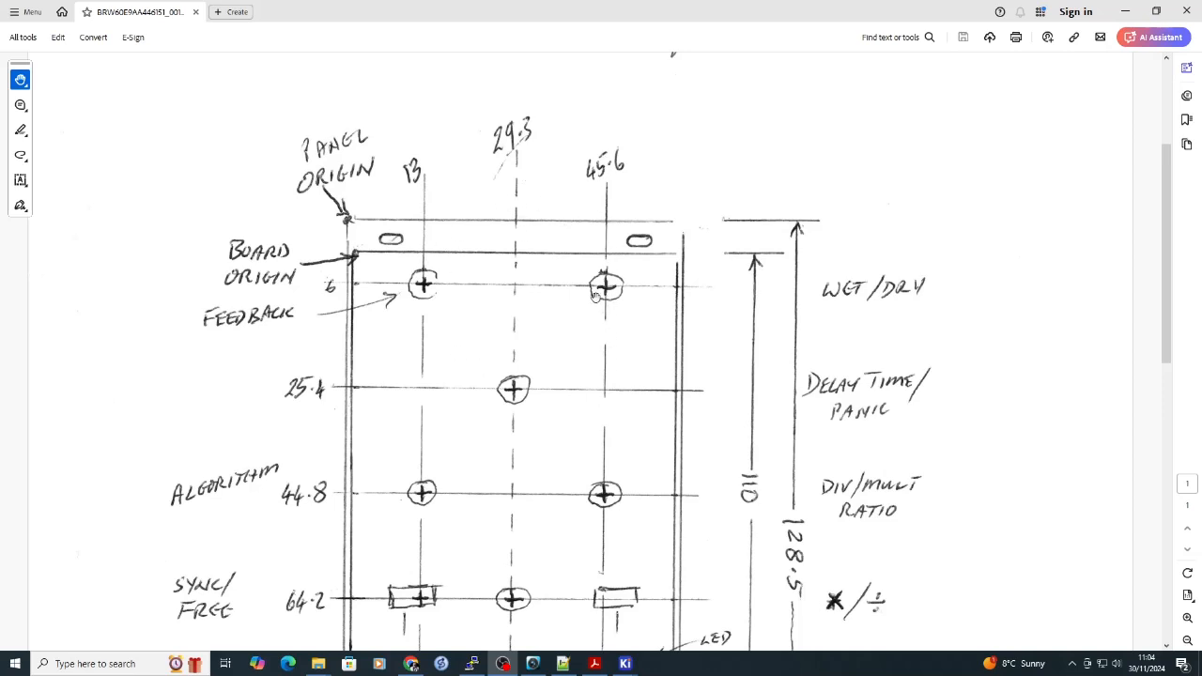
{"action": "scroll", "coordinate": [451, 338], "scroll_direction": "down", "scroll_amount": 1}
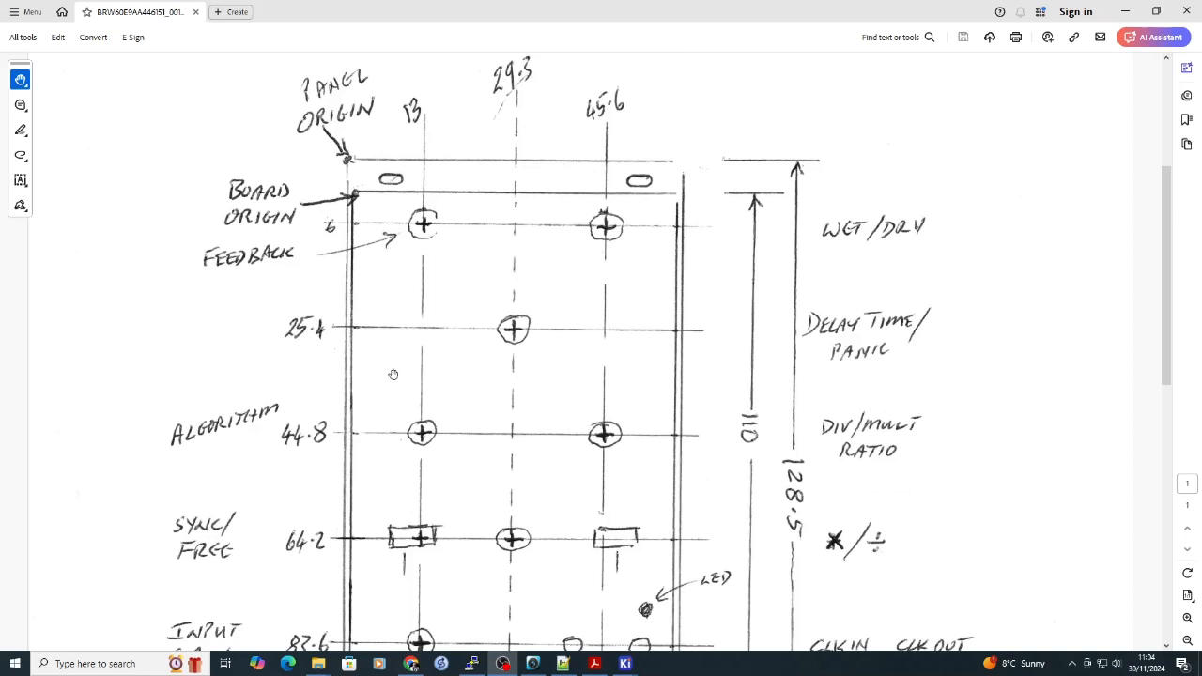
{"action": "scroll", "coordinate": [380, 427], "scroll_direction": "down", "scroll_amount": 1}
{"action": "scroll", "coordinate": [380, 430], "scroll_direction": "down", "scroll_amount": 3}
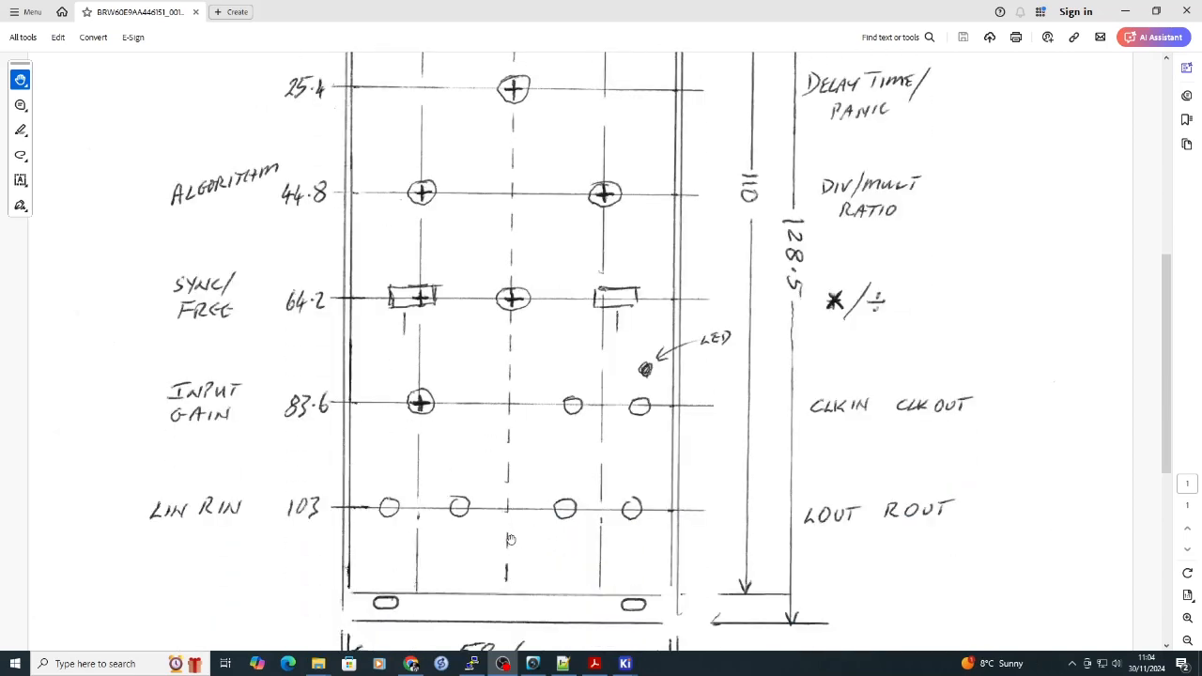
{"action": "scroll", "coordinate": [507, 403], "scroll_direction": "up", "scroll_amount": 2}
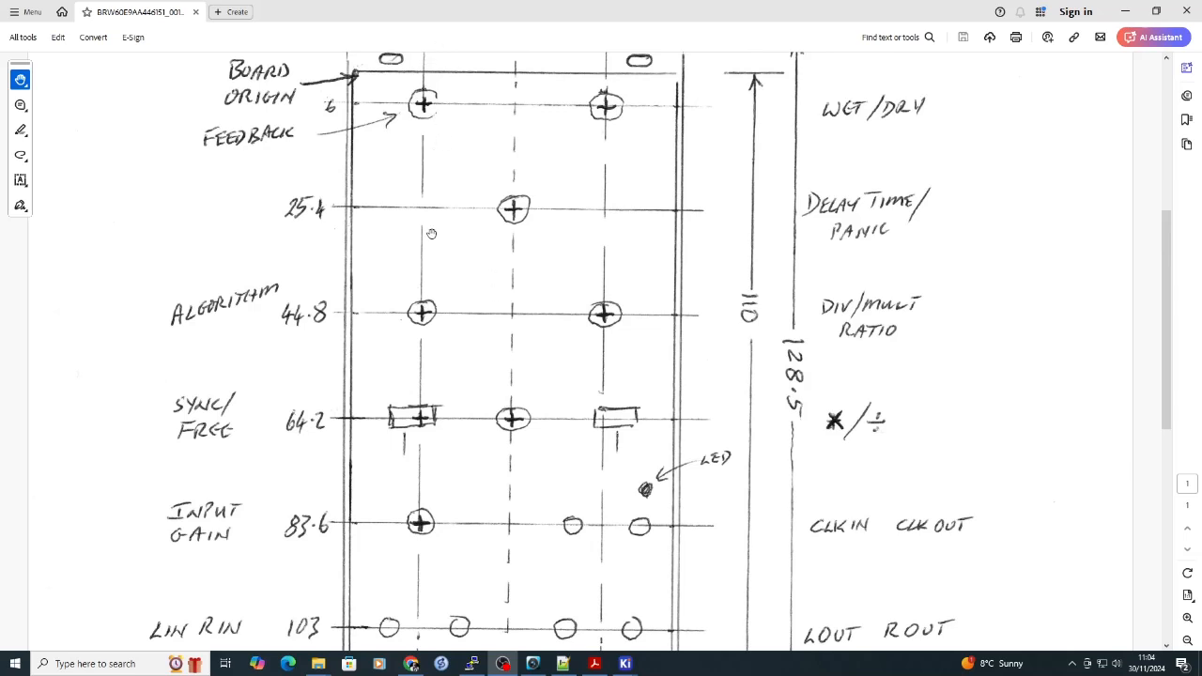
{"action": "scroll", "coordinate": [432, 227], "scroll_direction": "up", "scroll_amount": 1}
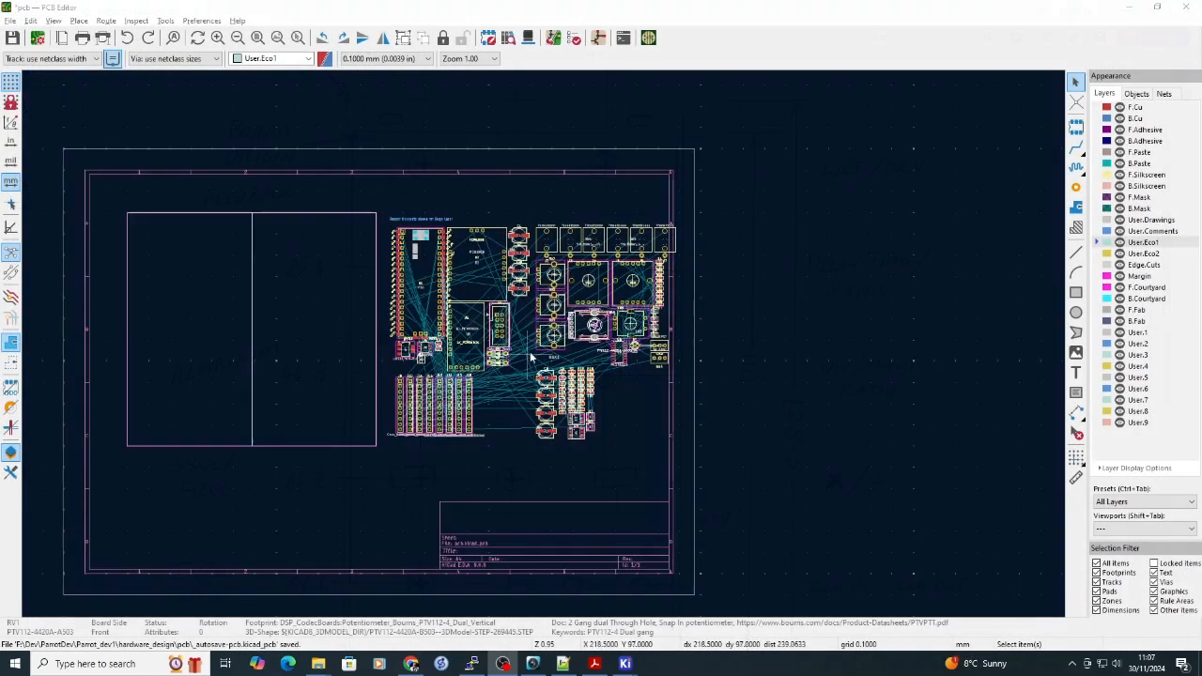
Move potentiometer RV4 to X 43, Y 36 mm inside the board outline and rotate it to 90 degrees.
{"action": "scroll", "coordinate": [546, 349], "scroll_direction": "up", "scroll_amount": 1}
{"action": "scroll", "coordinate": [546, 350], "scroll_direction": "down", "scroll_amount": 2}
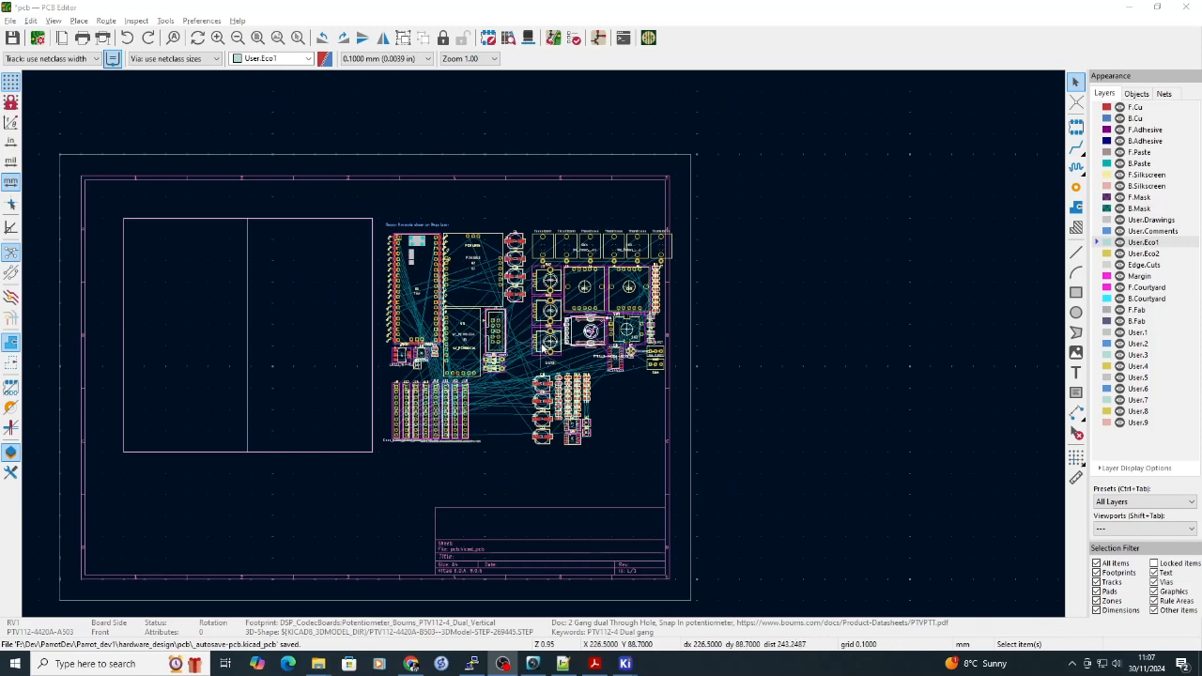
{"action": "scroll", "coordinate": [542, 350], "scroll_direction": "up", "scroll_amount": 4}
{"action": "scroll", "coordinate": [544, 349], "scroll_direction": "up", "scroll_amount": 2}
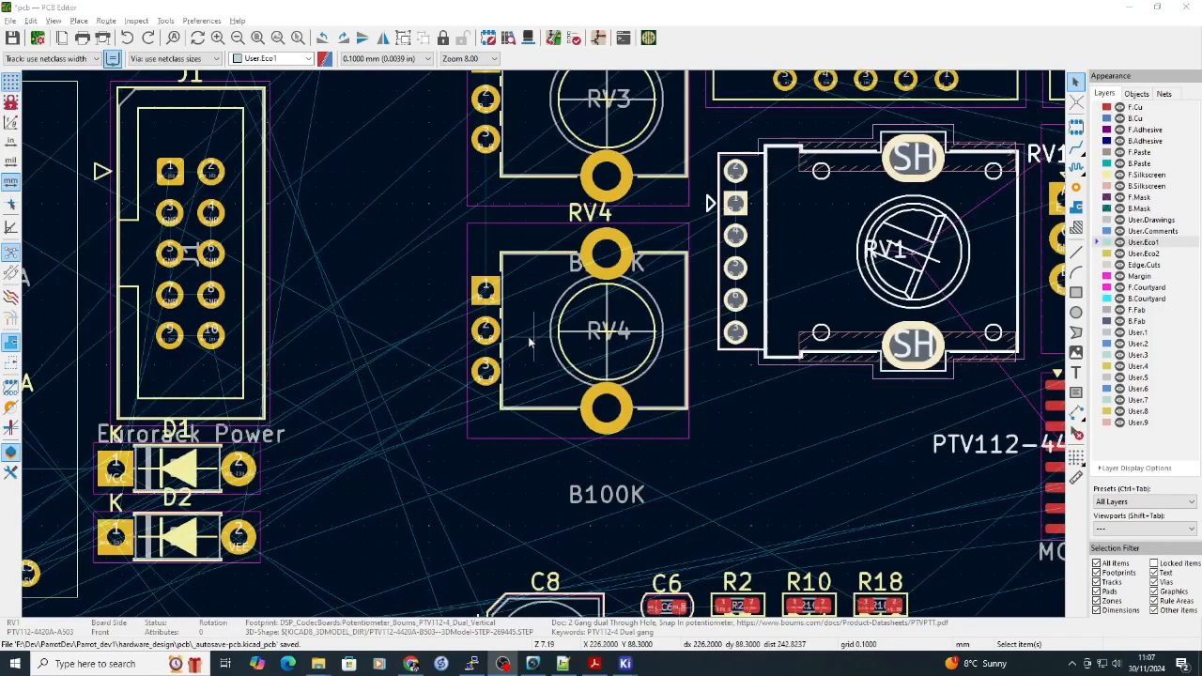
{"action": "left_click", "coordinate": [528, 337]}
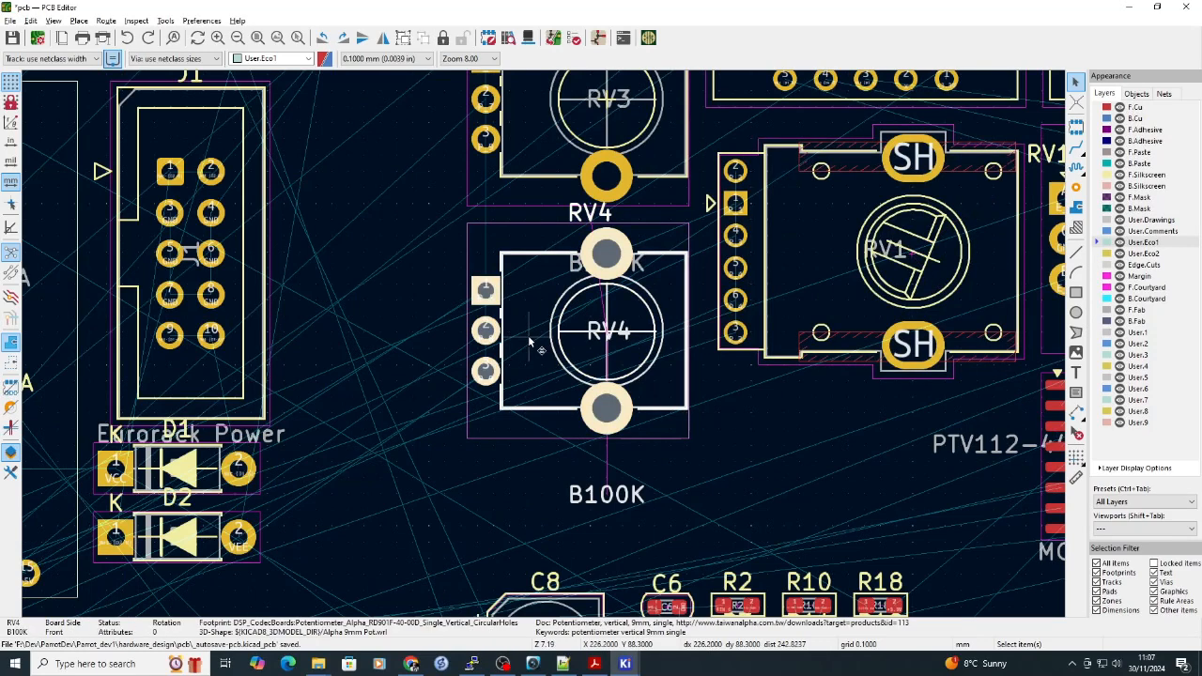
{"action": "scroll", "coordinate": [528, 340], "scroll_direction": "down", "scroll_amount": 5}
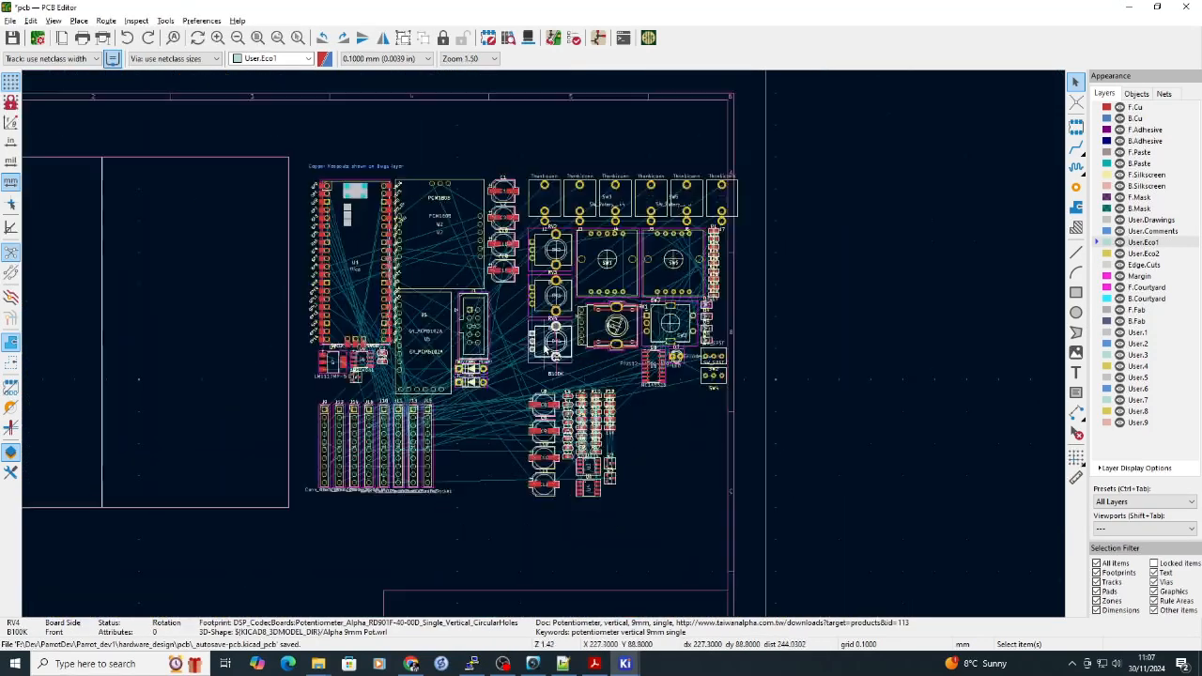
{"action": "scroll", "coordinate": [205, 333], "scroll_direction": "down", "scroll_amount": 1}
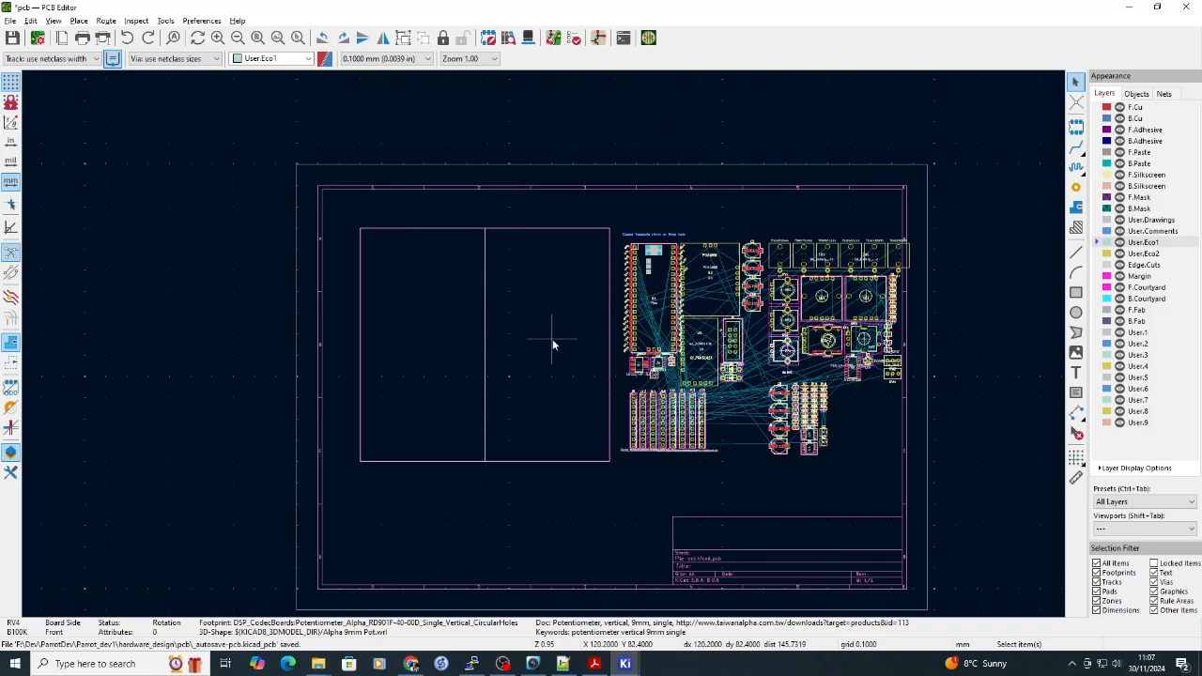
{"action": "double_click", "coordinate": [552, 345]}
{"action": "left_click", "coordinate": [164, 394]}
{"action": "left_click", "coordinate": [164, 394]}
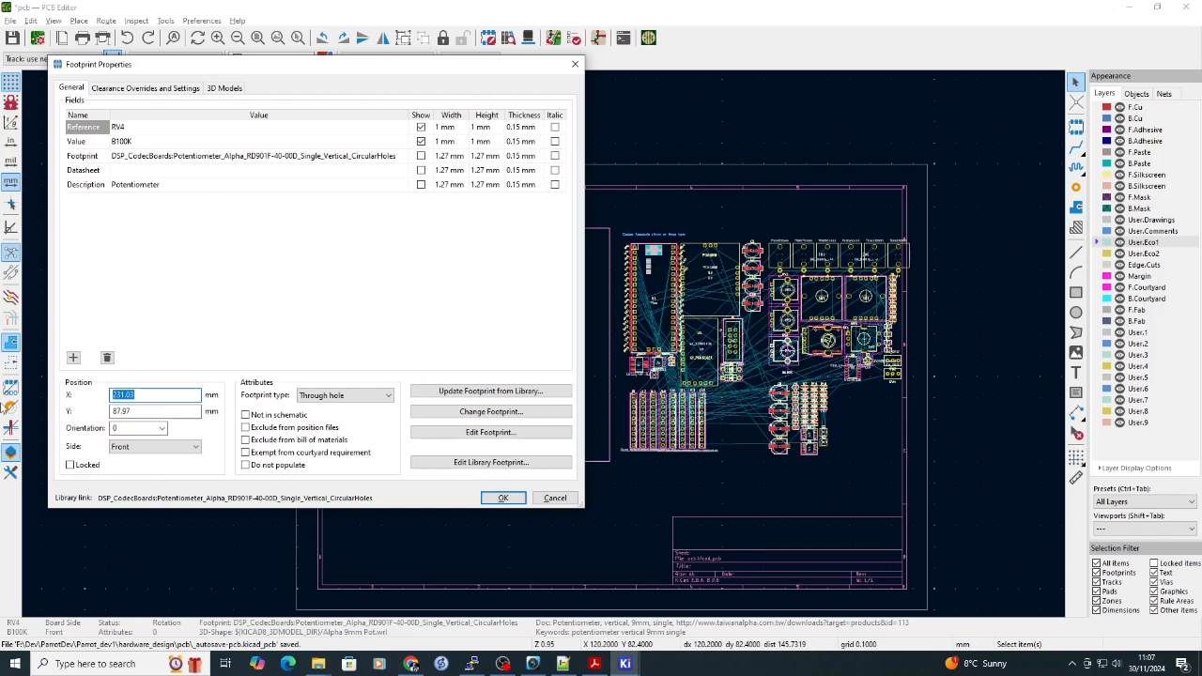
{"action": "type", "text": "43"}
{"action": "key", "text": "Tab"}
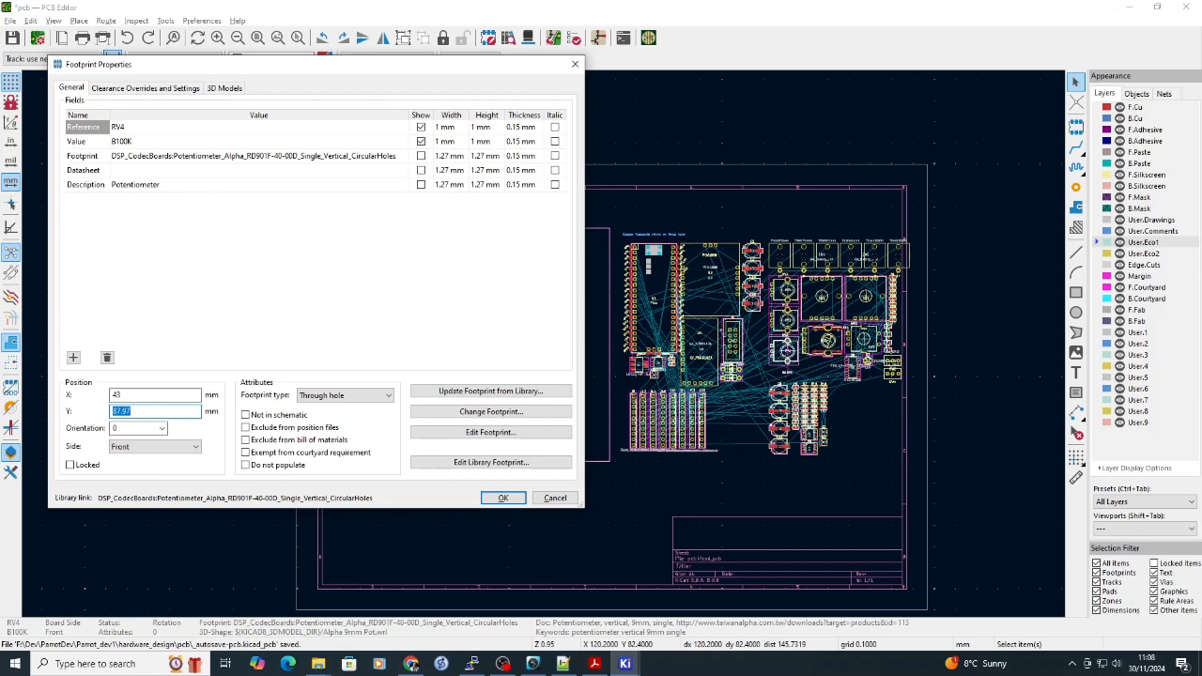
{"action": "type", "text": "36"}
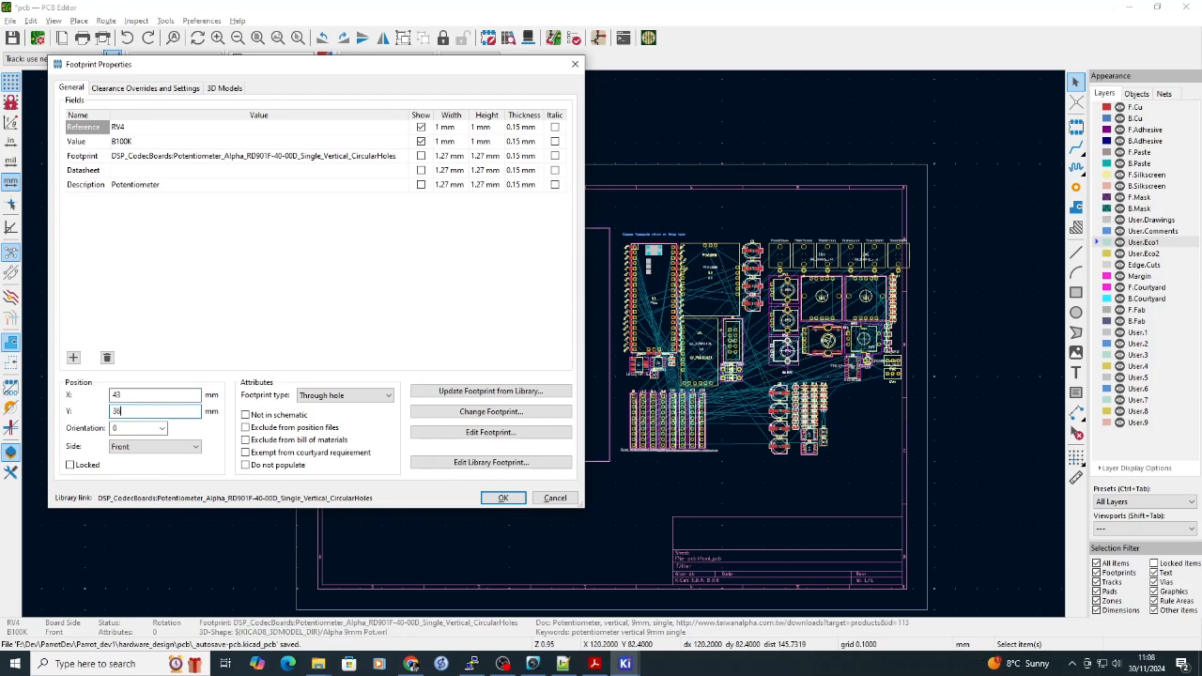
{"action": "key", "text": "Return"}
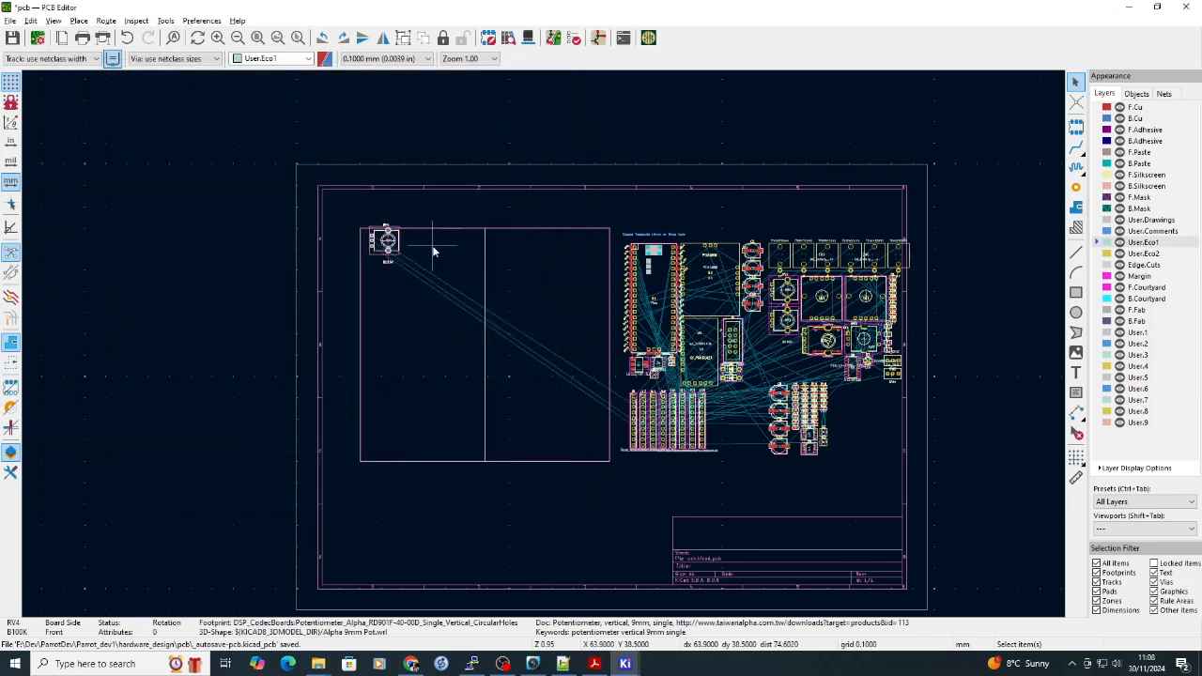
{"action": "key", "text": "r"}
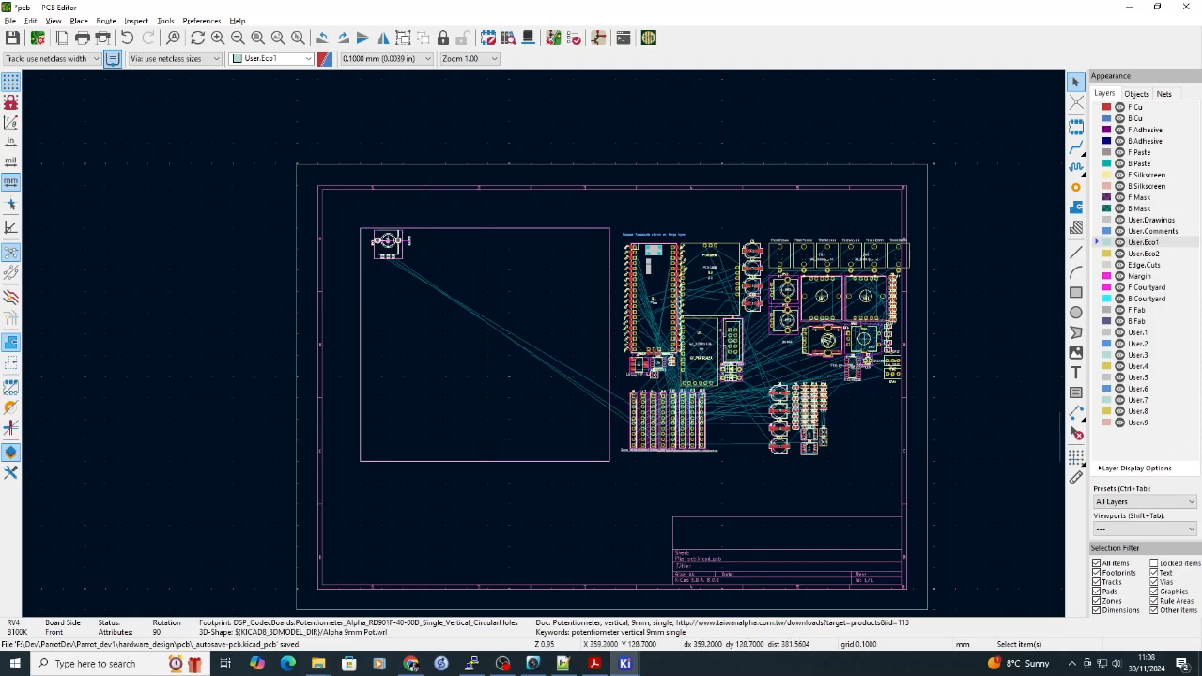
Move potentiometer RV3 to X 59.3, Y 94 mm and rotate it to 90 degrees.
{"action": "scroll", "coordinate": [662, 313], "scroll_direction": "up", "scroll_amount": 2}
{"action": "double_click", "coordinate": [839, 333]}
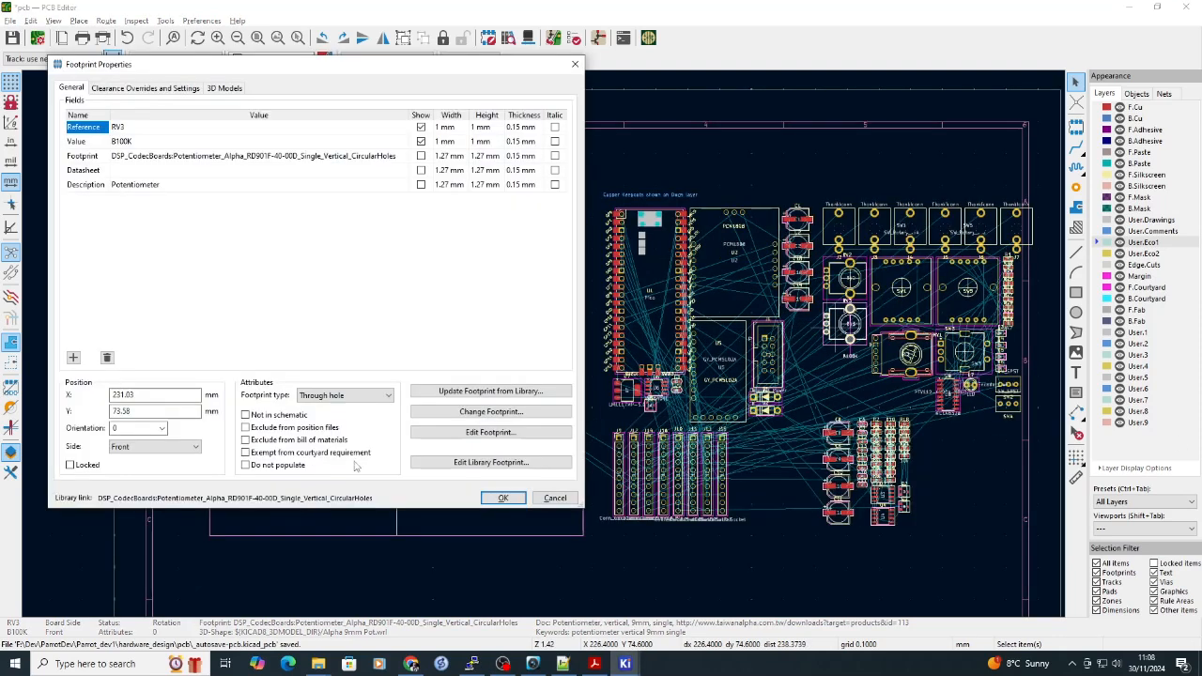
{"action": "left_click", "coordinate": [155, 394]}
{"action": "type", "text": "59.3"}
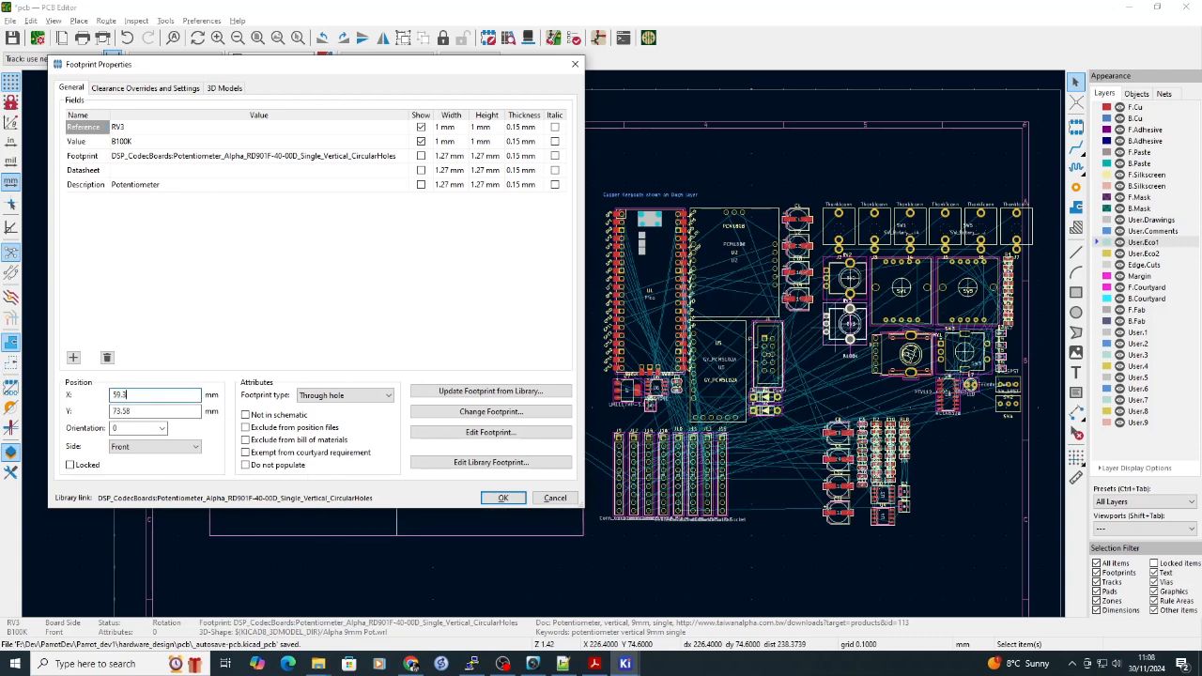
{"action": "key", "text": "Tab"}
{"action": "type", "text": "94"}
{"action": "key", "text": "Return"}
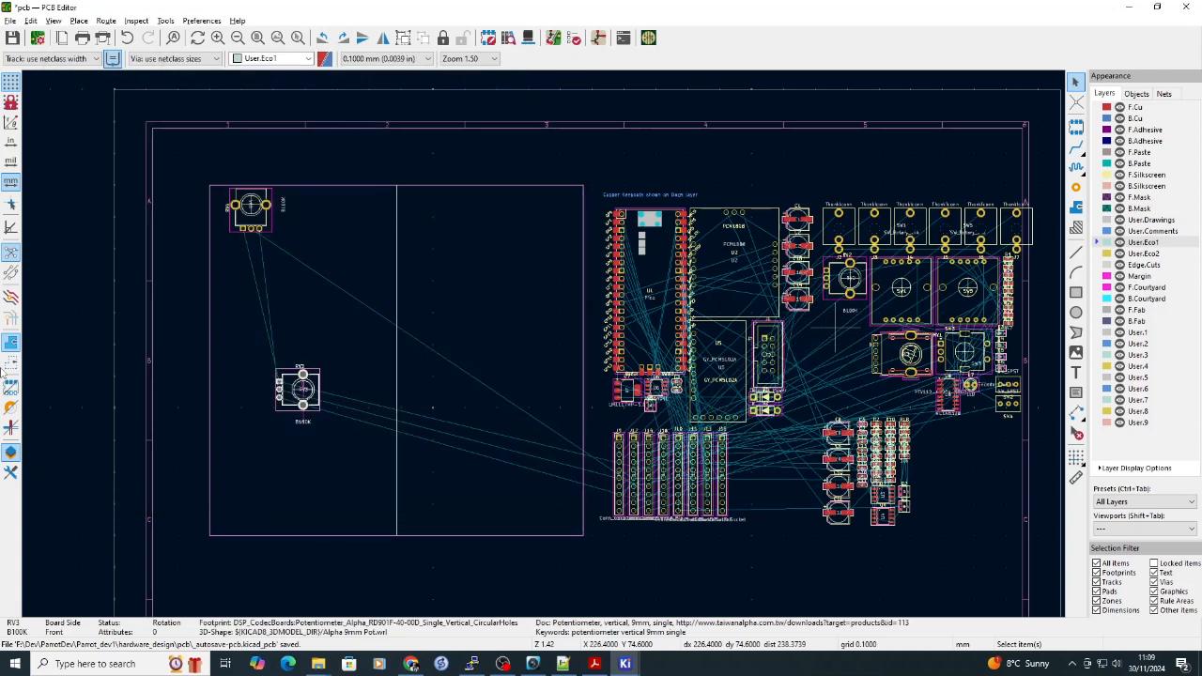
{"action": "key", "text": "r"}
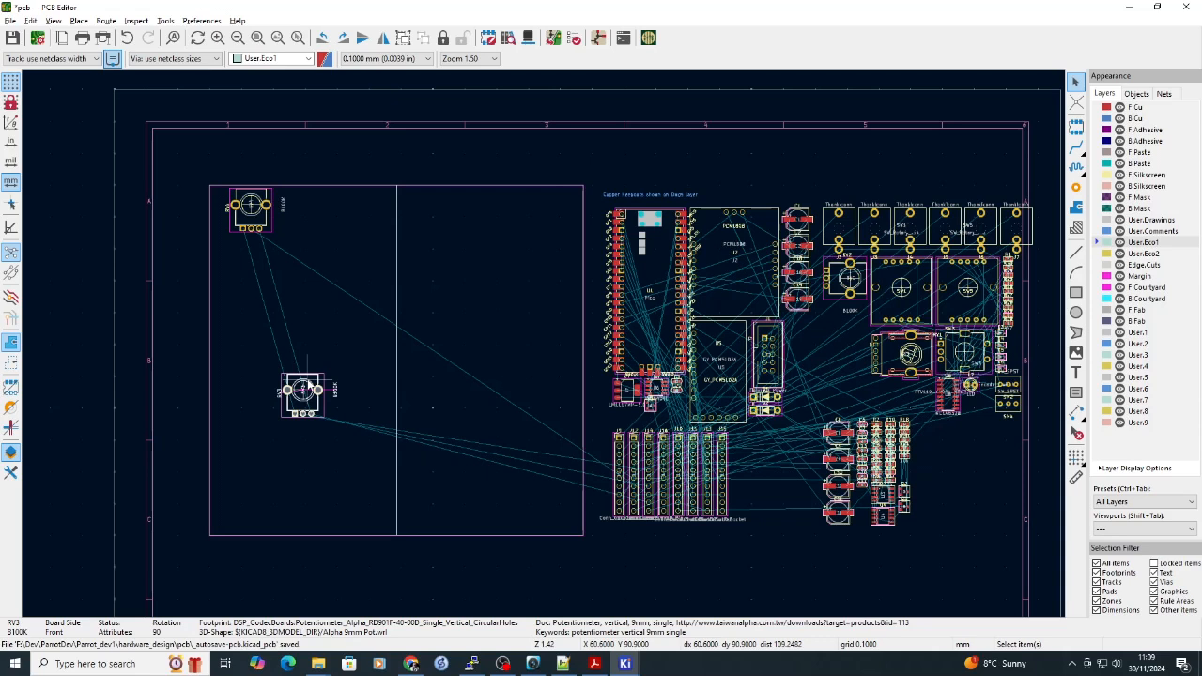
Move potentiometer RV2 to X 75.6, Y 36 mm and rotate it to 90 degrees.
{"action": "double_click", "coordinate": [836, 296]}
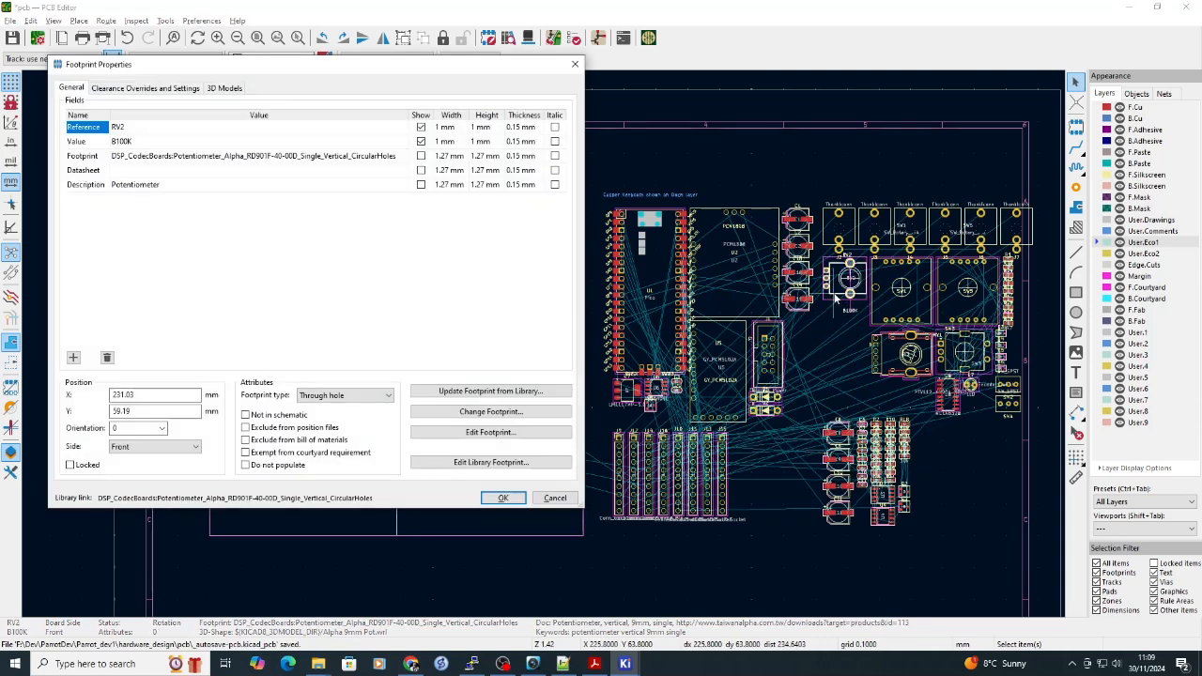
{"action": "double_click", "coordinate": [141, 395]}
{"action": "type", "text": "75.6"}
{"action": "key", "text": "Tab"}
{"action": "type", "text": "36"}
{"action": "key", "text": "Return"}
{"action": "key", "text": "r"}
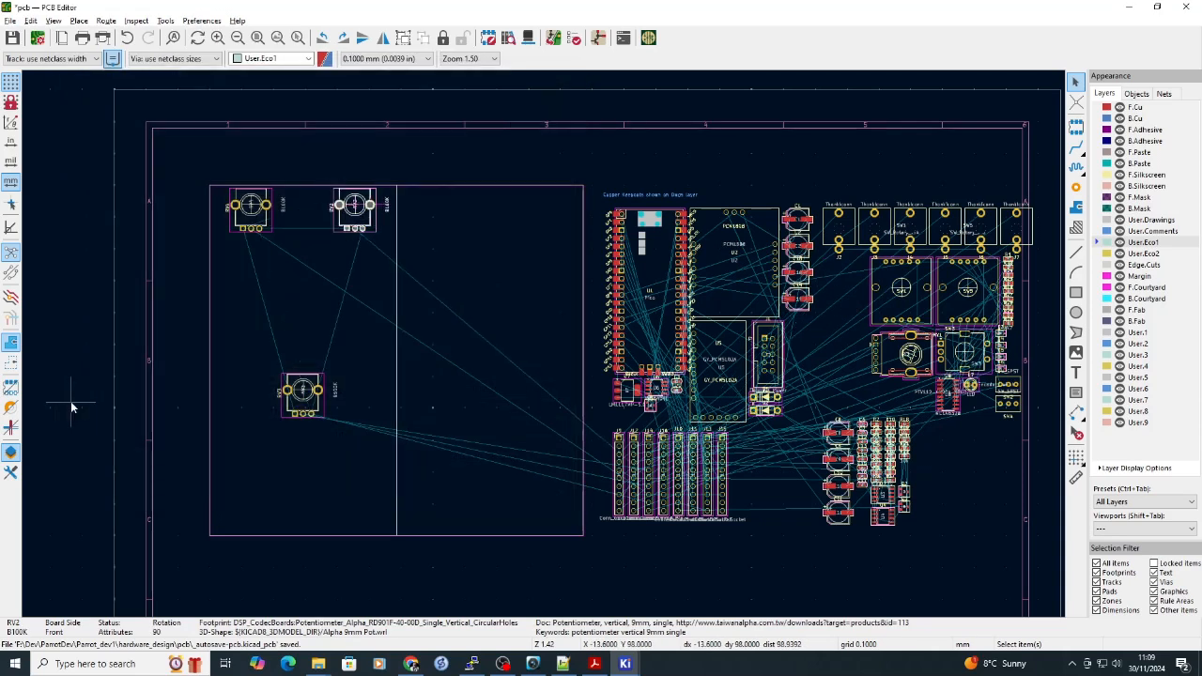
Move the four-way rotary switch SW1 to X 43 and about Y 75 mm.
{"action": "double_click", "coordinate": [892, 315]}
{"action": "double_click", "coordinate": [140, 394]}
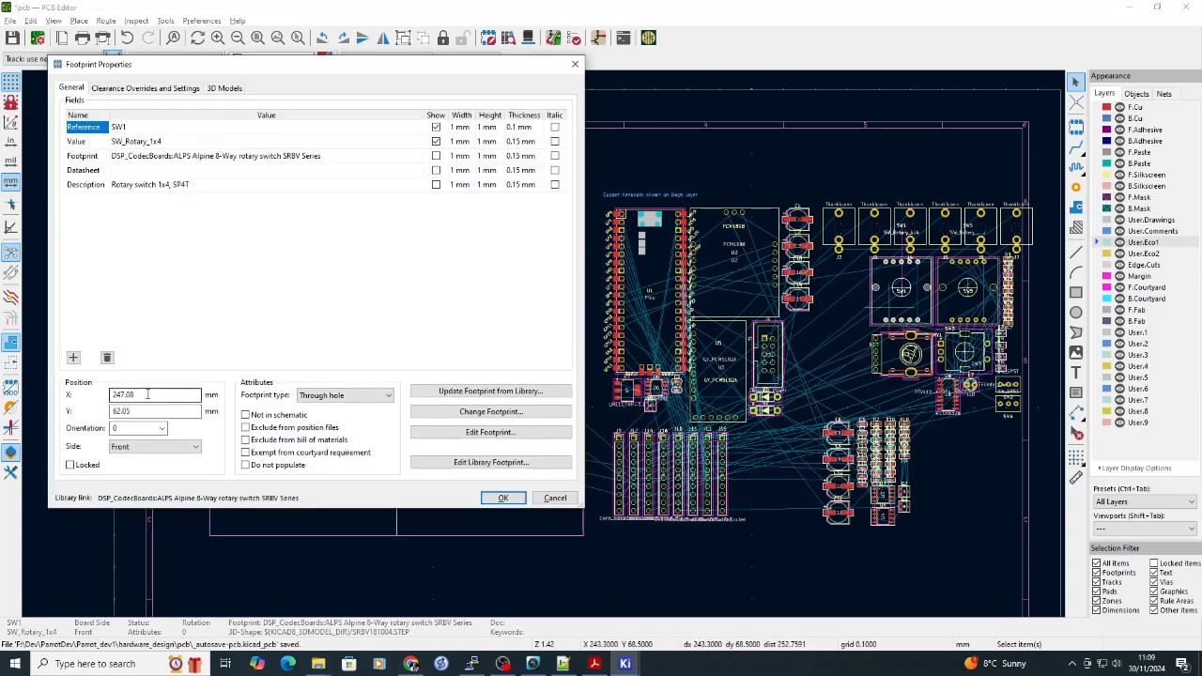
{"action": "type", "text": "43"}
{"action": "key", "text": "Tab"}
{"action": "type", "text": "74"}
{"action": "key", "text": "Return"}
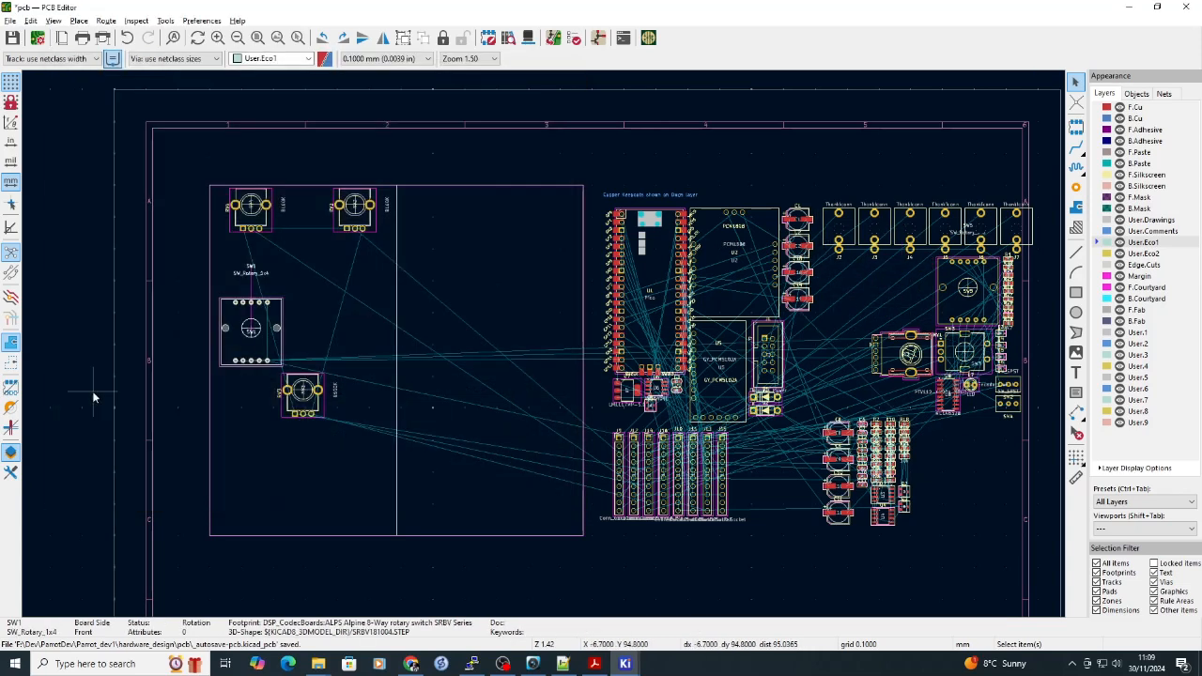
Move the dual potentiometer RV1 to X 43, Y 113.5 mm and rotate it to -90 degrees.
{"action": "double_click", "coordinate": [894, 366]}
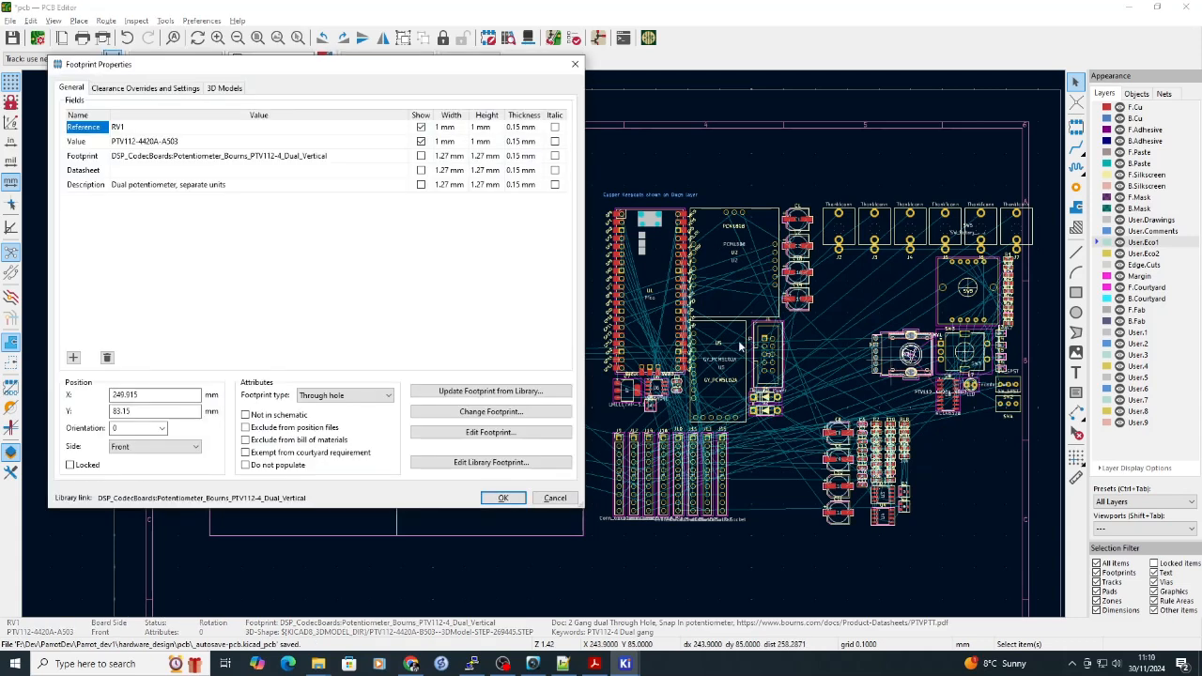
{"action": "double_click", "coordinate": [141, 394]}
{"action": "type", "text": "43"}
{"action": "key", "text": "Tab"}
{"action": "type", "text": "113.5"}
{"action": "key", "text": "Return"}
{"action": "key", "text": "r"}
{"action": "key", "text": "r"}
{"action": "key", "text": "r"}
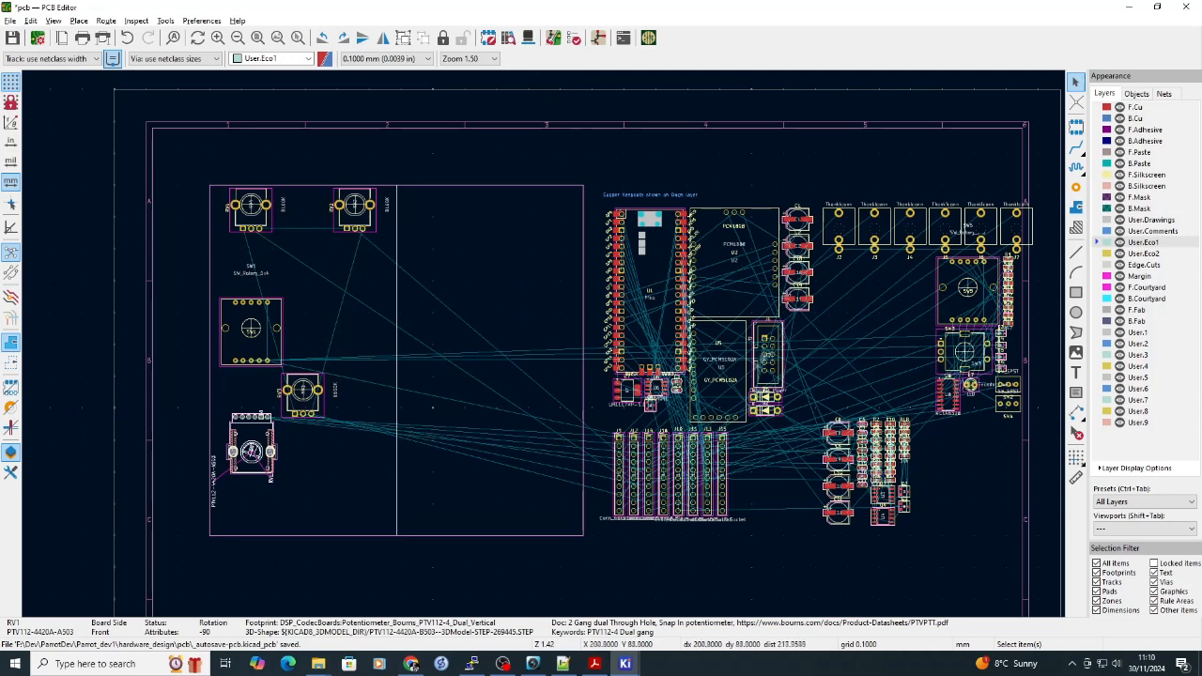
Move the rotary encoder SW3 to X 59.3, Y 55.5 mm and rotate it to -90 degrees.
{"action": "double_click", "coordinate": [953, 363]}
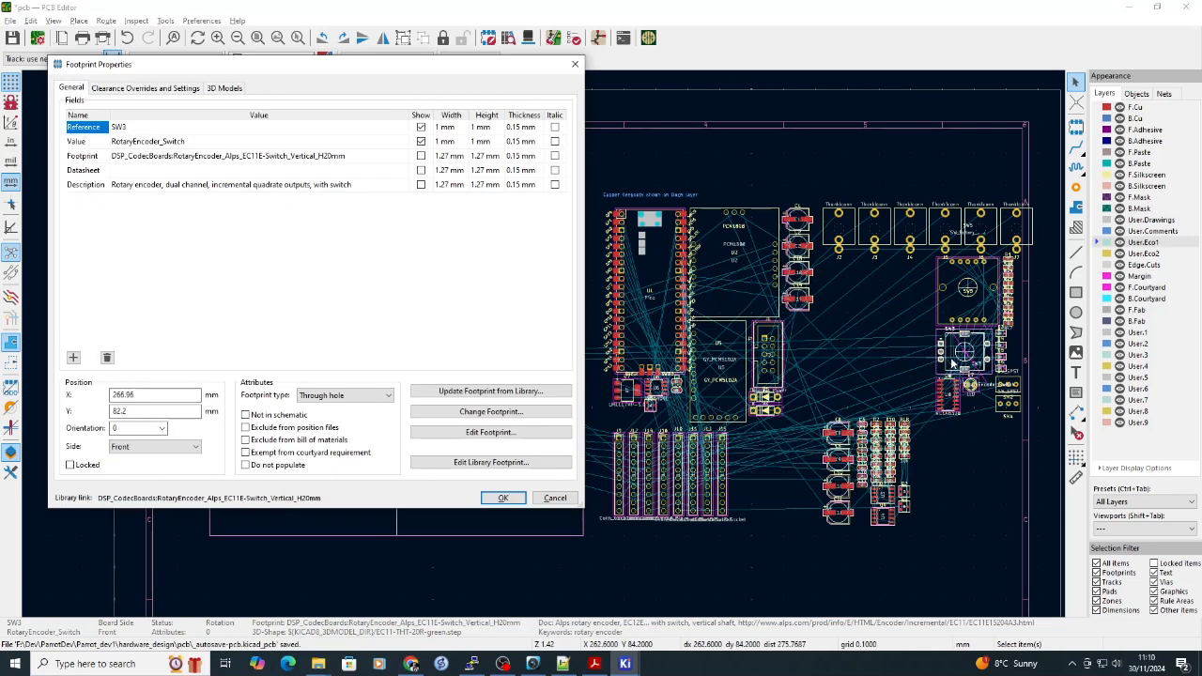
{"action": "double_click", "coordinate": [137, 394]}
{"action": "type", "text": "5"}
{"action": "key", "text": "Tab"}
{"action": "type", "text": "55.5"}
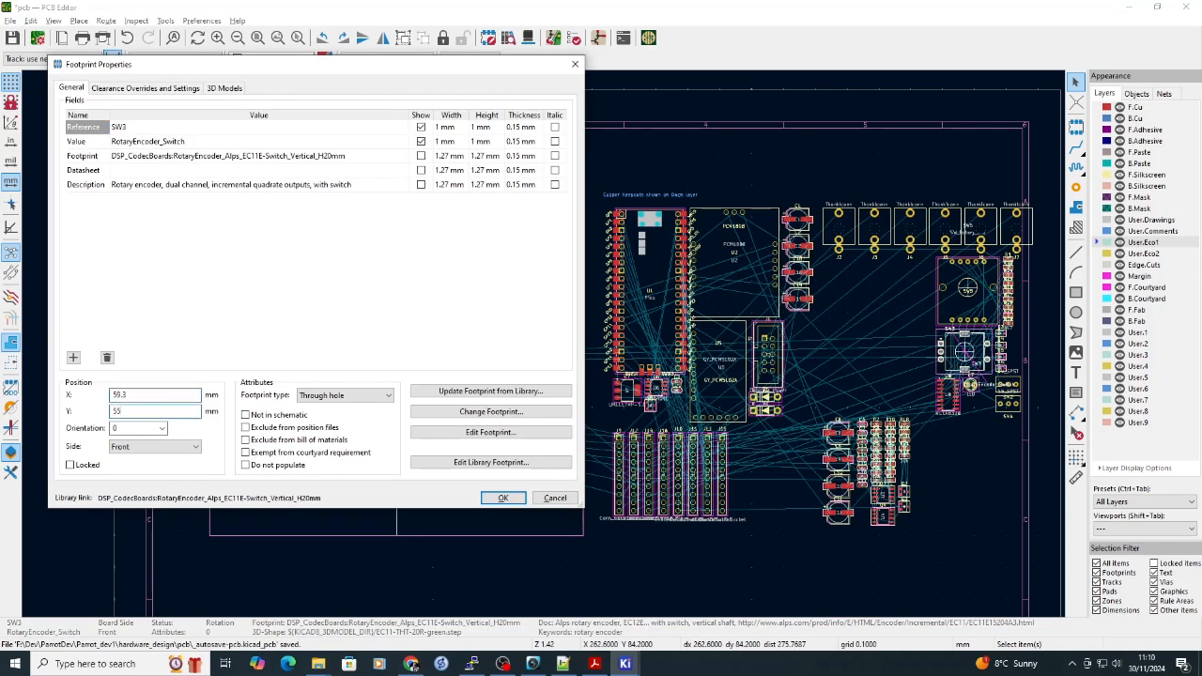
{"action": "key", "text": "Return"}
{"action": "key", "text": "r"}
{"action": "key", "text": "r"}
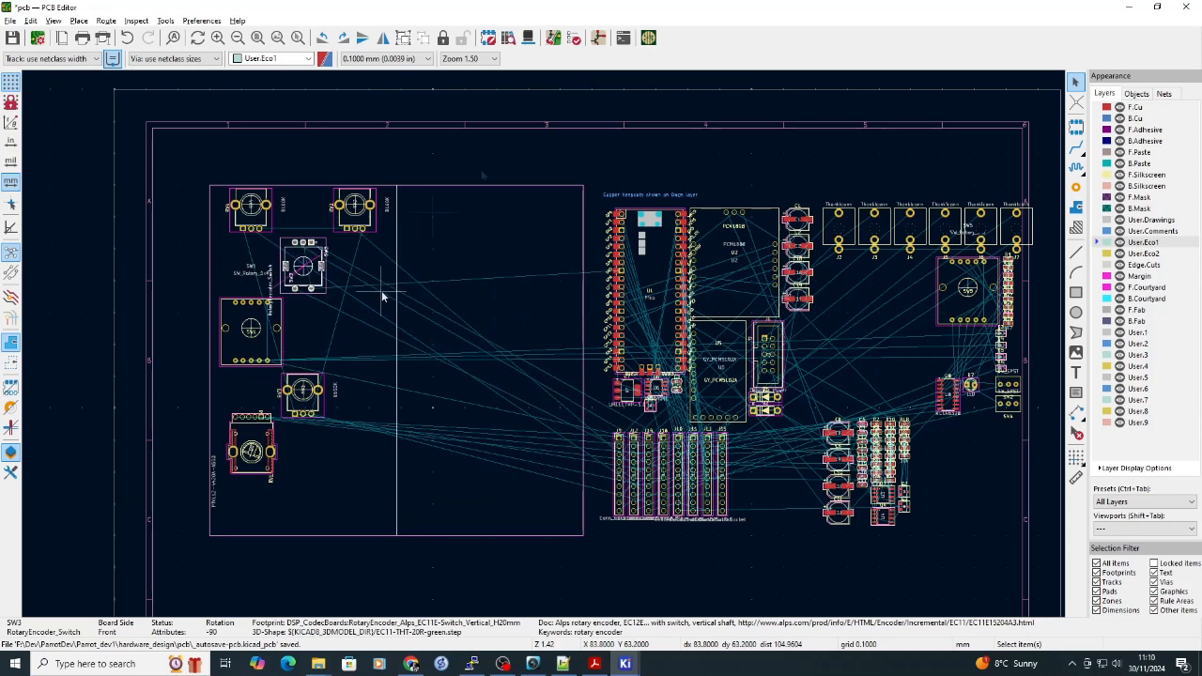
Move the eight-way rotary switch SW5 to X 75.5, Y 75 mm.
{"action": "left_click", "coordinate": [949, 302]}
{"action": "double_click", "coordinate": [949, 302]}
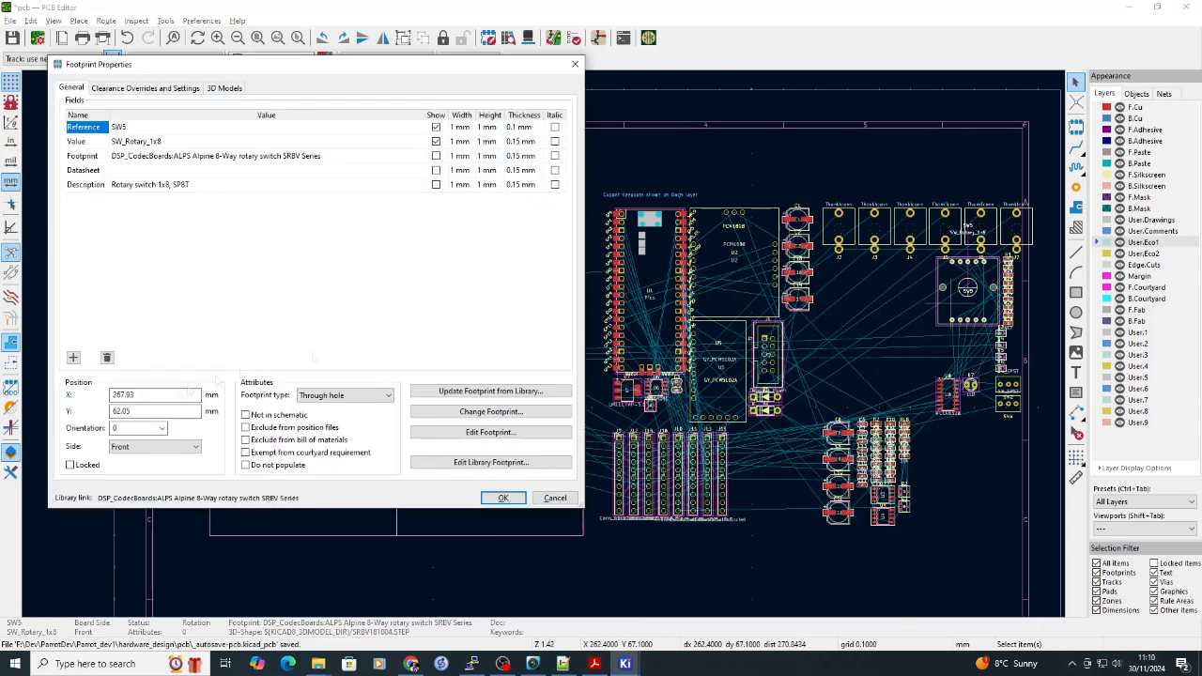
{"action": "type", "text": "75.5"}
{"action": "key", "text": "Tab"}
{"action": "type", "text": "75"}
{"action": "key", "text": "Return"}
Move the Thonkiconn jack J2 to X 48.5, Y 133 mm and rotate it 180 degrees.
{"action": "left_click", "coordinate": [842, 227]}
{"action": "double_click", "coordinate": [852, 226]}
{"action": "left_click", "coordinate": [155, 394]}
{"action": "type", "text": "48"}
{"action": "key", "text": "Tab"}
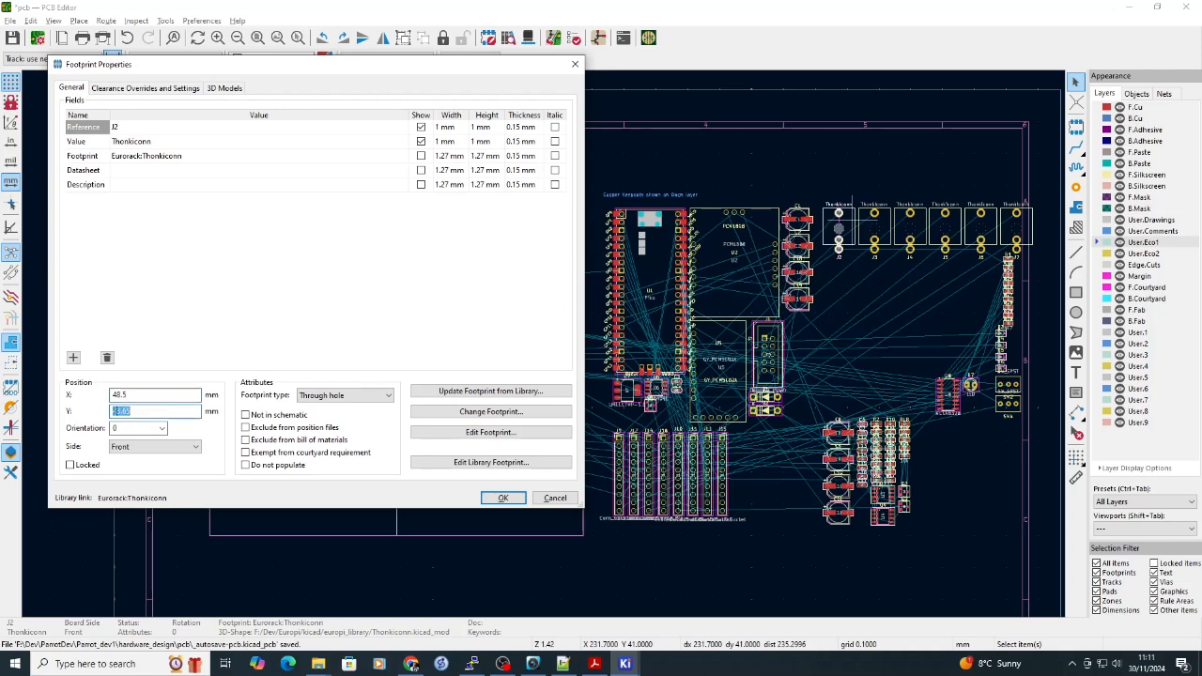
{"action": "type", "text": "133"}
{"action": "key", "text": "Return"}
{"action": "key", "text": "r"}
{"action": "key", "text": "r"}
Move the Thonkiconn jack J3 to X 37.5, Y 133 mm and rotate it 180 degrees.
{"action": "double_click", "coordinate": [871, 229]}
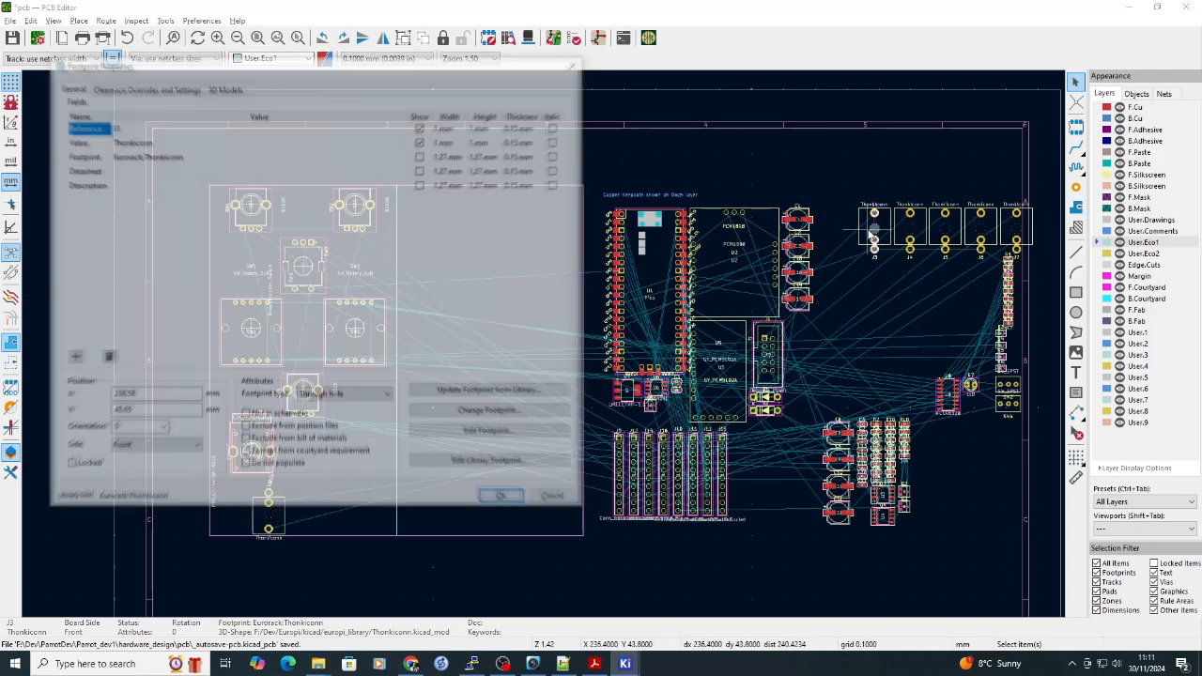
{"action": "left_click", "coordinate": [155, 394]}
{"action": "type", "text": "37.5"}
{"action": "key", "text": "Tab"}
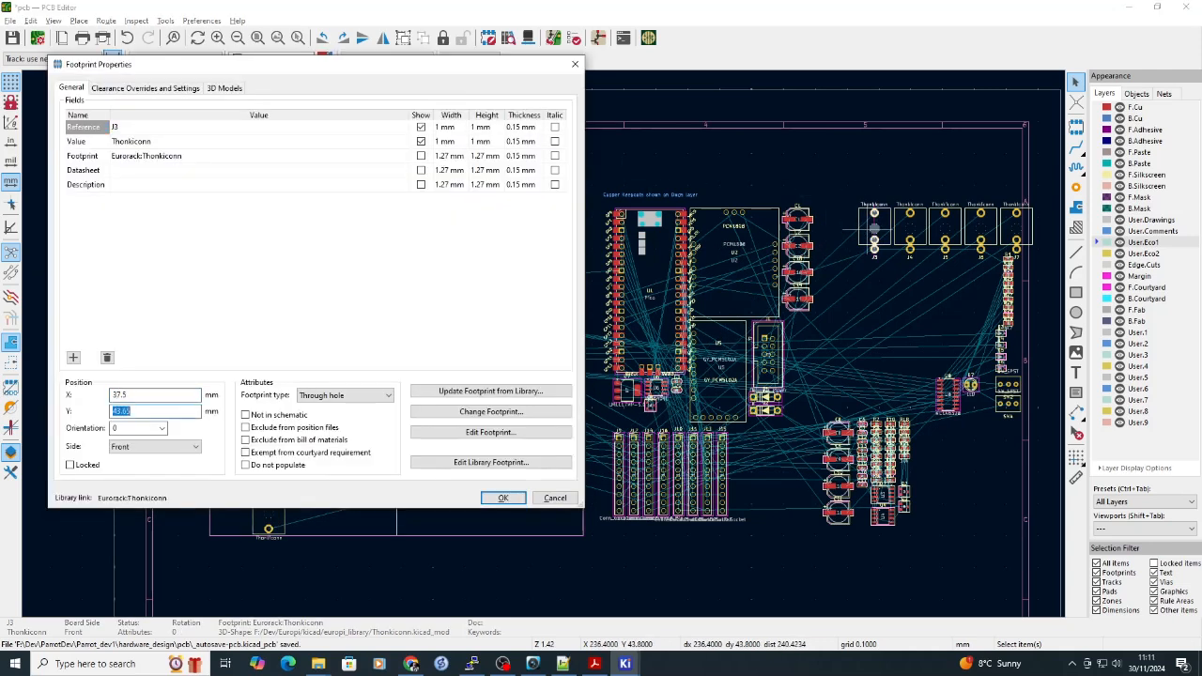
{"action": "type", "text": "133"}
{"action": "key", "text": "Return"}
{"action": "key", "text": "r"}
{"action": "key", "text": "r"}
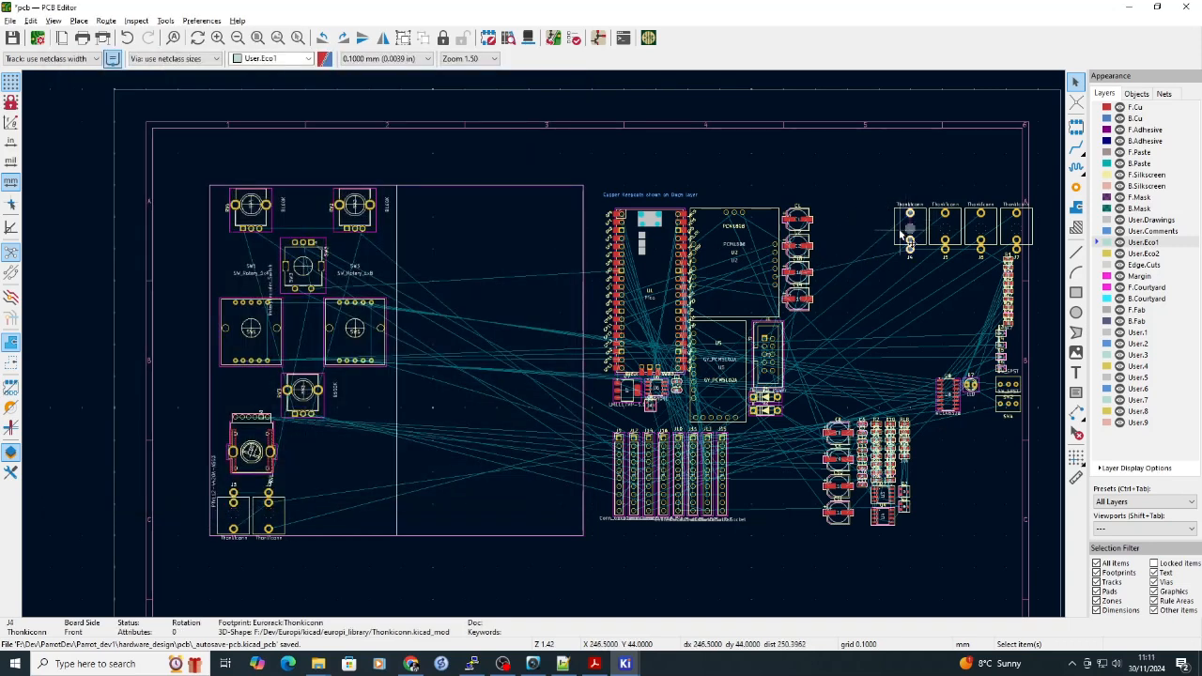
Move the Thonkiconn jack J4 to about X 81, Y 133 mm and rotate it 180 degrees.
{"action": "double_click", "coordinate": [903, 235]}
{"action": "left_click_drag", "start_coordinate": [141, 395], "coordinate": [35, 401]}
{"action": "type", "text": "8"}
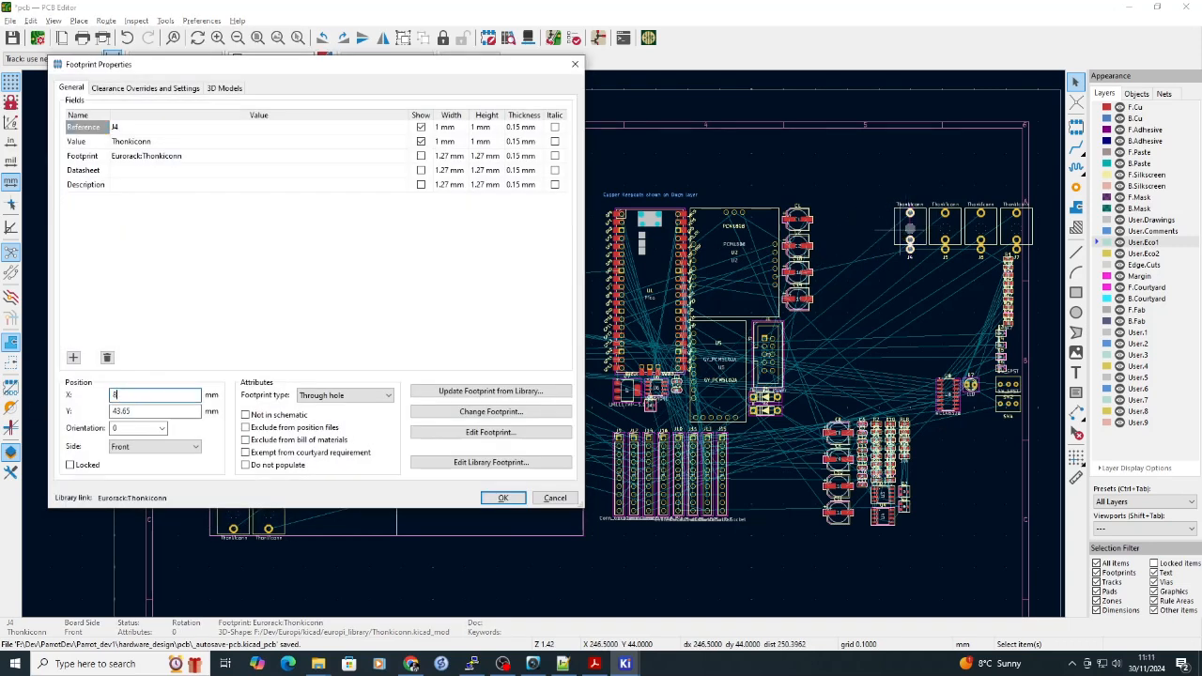
{"action": "key", "text": "Tab"}
{"action": "type", "text": "133"}
{"action": "key", "text": "Return"}
{"action": "key", "text": "r"}
{"action": "key", "text": "r"}
Move the Thonkiconn jack J5 to X 70.1, Y 133 mm and rotate it 180 degrees.
{"action": "left_click", "coordinate": [939, 234]}
{"action": "double_click", "coordinate": [944, 239]}
{"action": "left_click_drag", "start_coordinate": [143, 395], "coordinate": [79, 400]}
{"action": "type", "text": "70.1"}
{"action": "key", "text": "Tab"}
{"action": "type", "text": "133"}
{"action": "key", "text": "Return"}
{"action": "key", "text": "r"}
{"action": "key", "text": "r"}
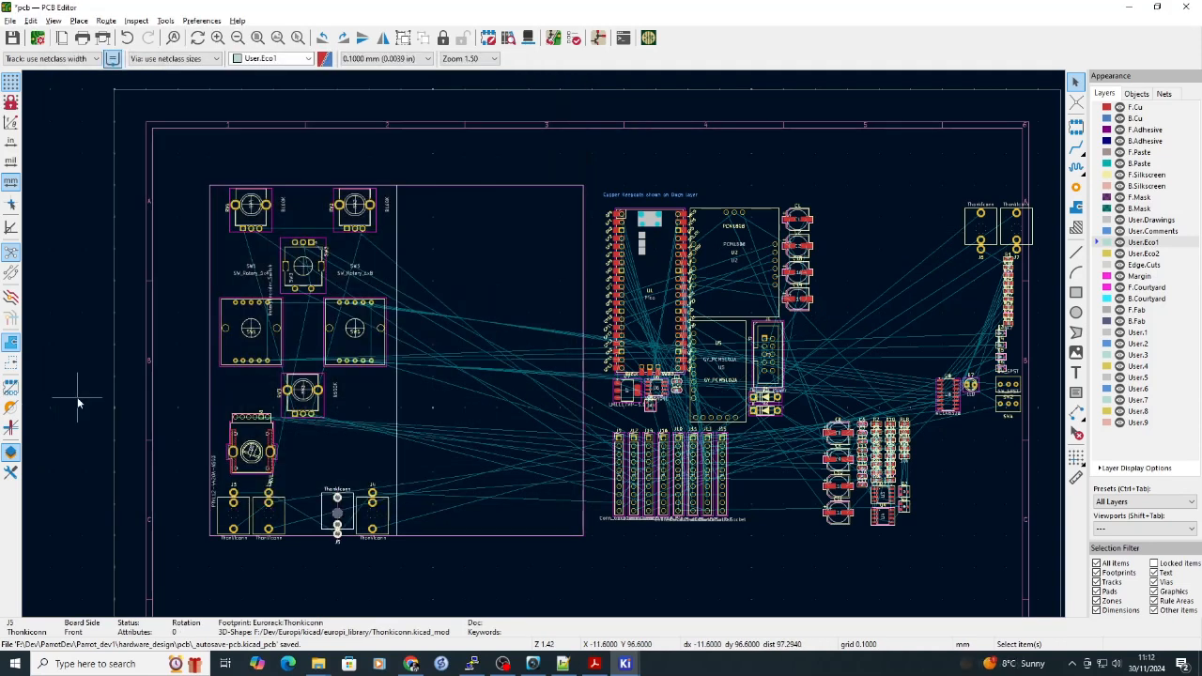
Move the Thonkiconn jack J6 to X 81.1, Y 113.8 mm.
{"action": "double_click", "coordinate": [976, 232]}
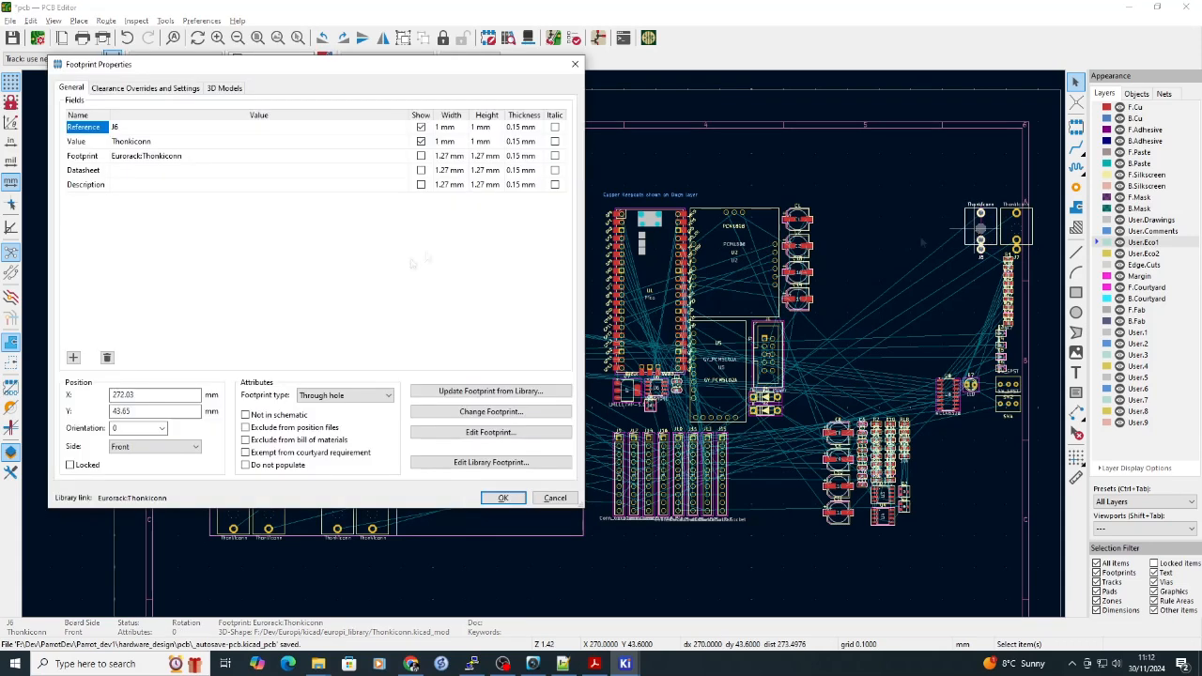
{"action": "left_click_drag", "start_coordinate": [131, 393], "coordinate": [55, 395]}
{"action": "type", "text": "81.1"}
{"action": "key", "text": "Tab"}
{"action": "type", "text": "11"}
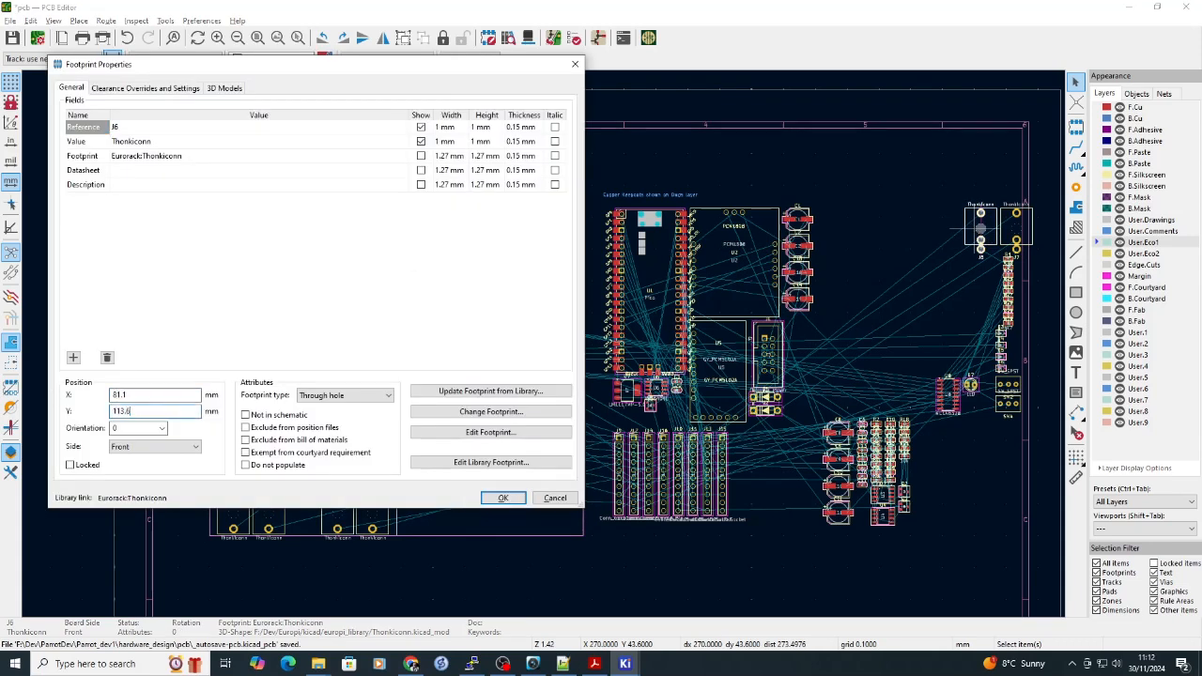
{"action": "type", "text": "3.8"}
{"action": "key", "text": "Return"}
Move the Thonkiconn jack J7 to X 70.1, Y 113.8 mm.
{"action": "double_click", "coordinate": [1010, 232]}
{"action": "left_click_drag", "start_coordinate": [132, 392], "coordinate": [54, 395]}
{"action": "type", "text": "70.1"}
{"action": "key", "text": "Tab"}
{"action": "type", "text": "113.8"}
{"action": "key", "text": "Return"}
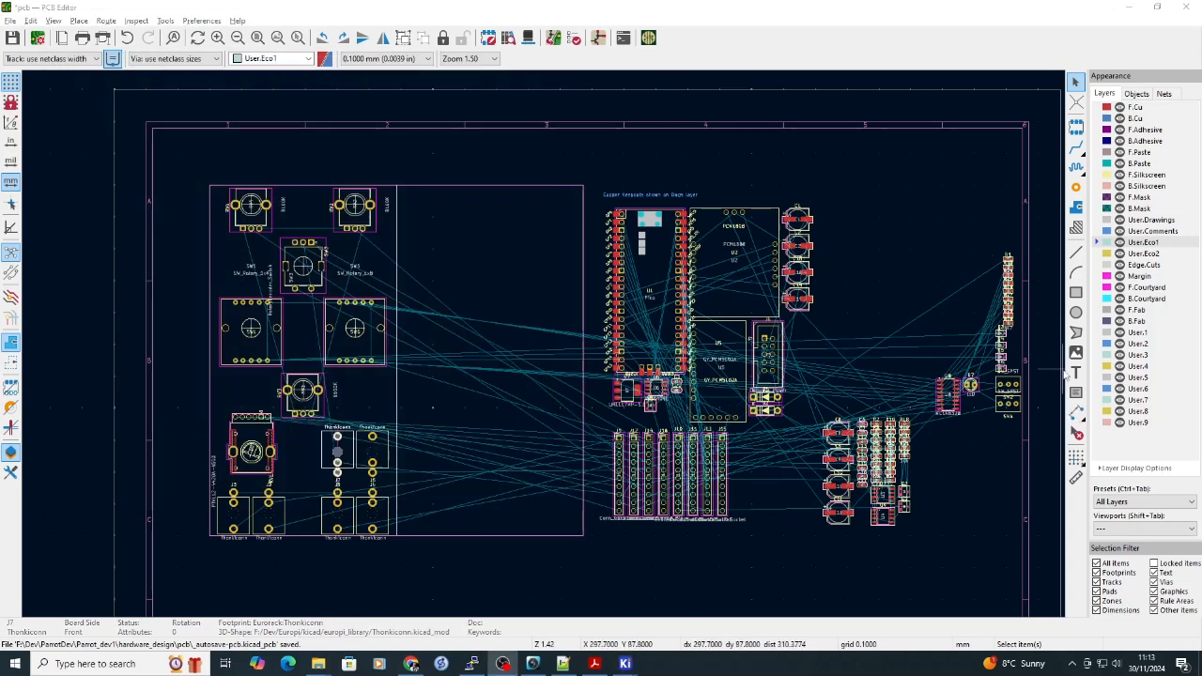
Move the SPST switch SW2 to X 77.6, Y 94.2 mm.
{"action": "left_click", "coordinate": [1008, 384]}
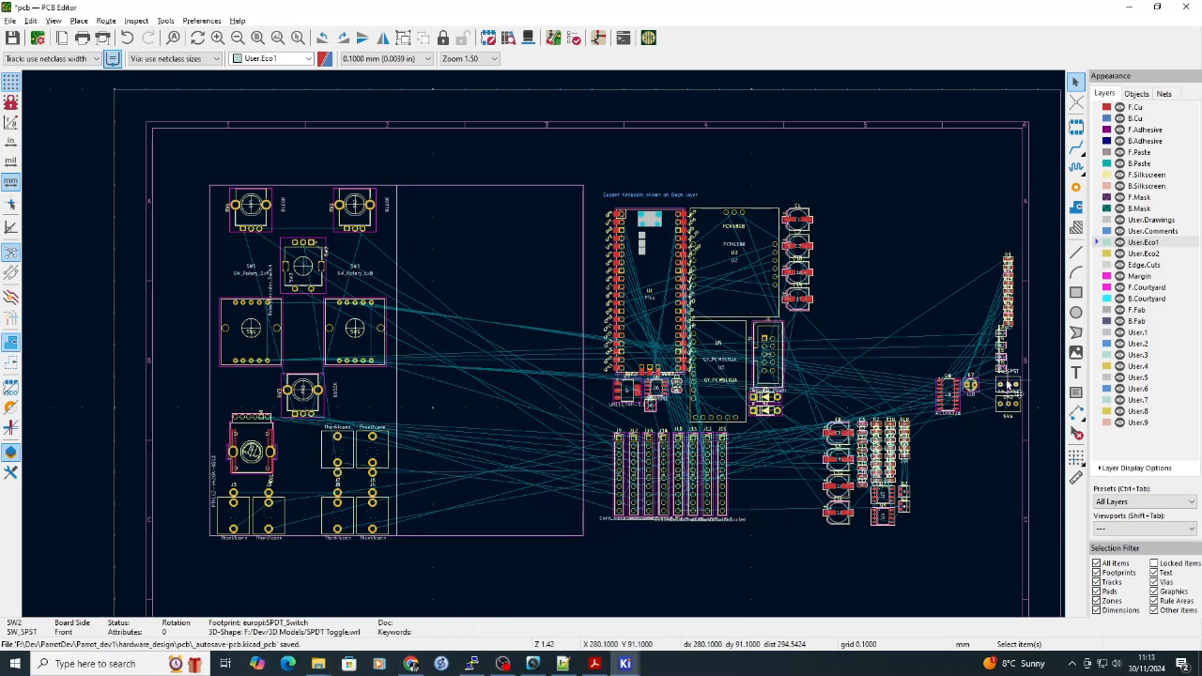
{"action": "key", "text": "e"}
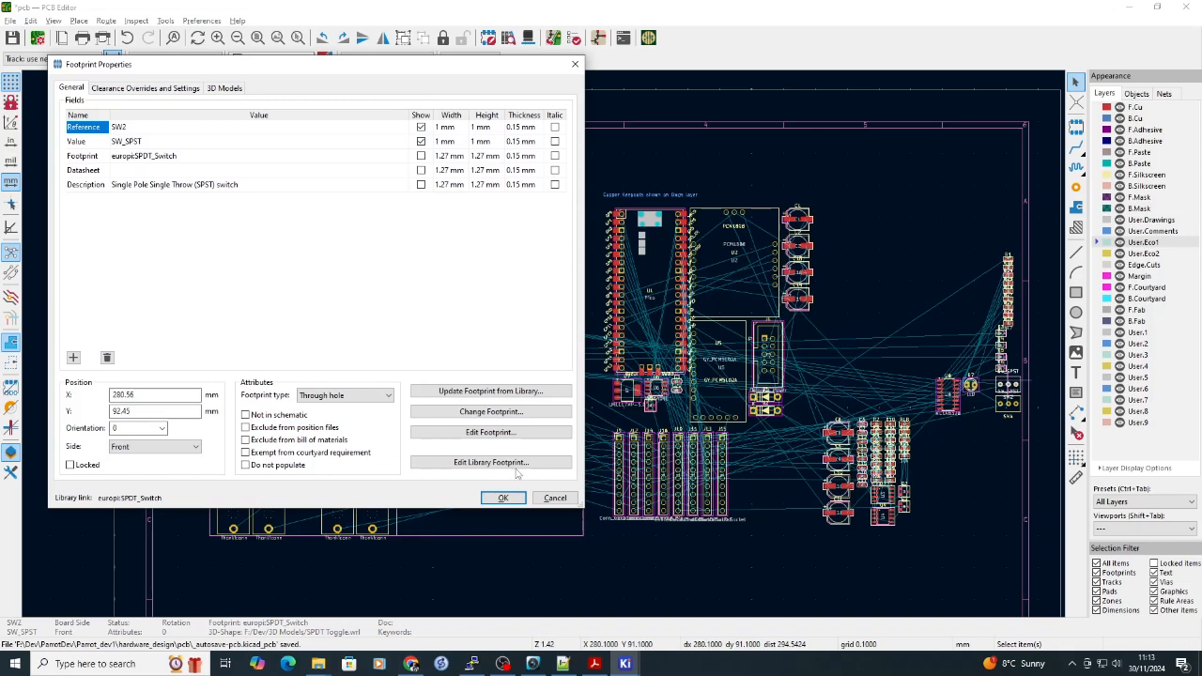
{"action": "left_click", "coordinate": [128, 395]}
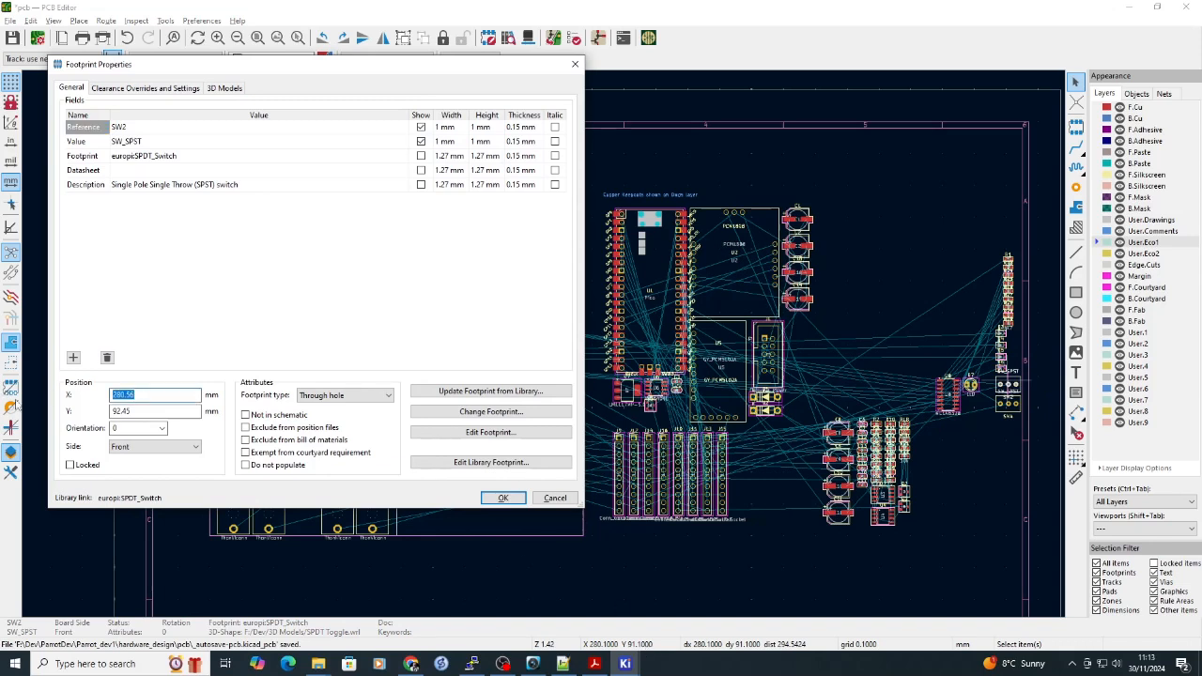
{"action": "type", "text": "77.6"}
{"action": "key", "text": "Tab"}
{"action": "type", "text": "94.2"}
{"action": "key", "text": "Return"}
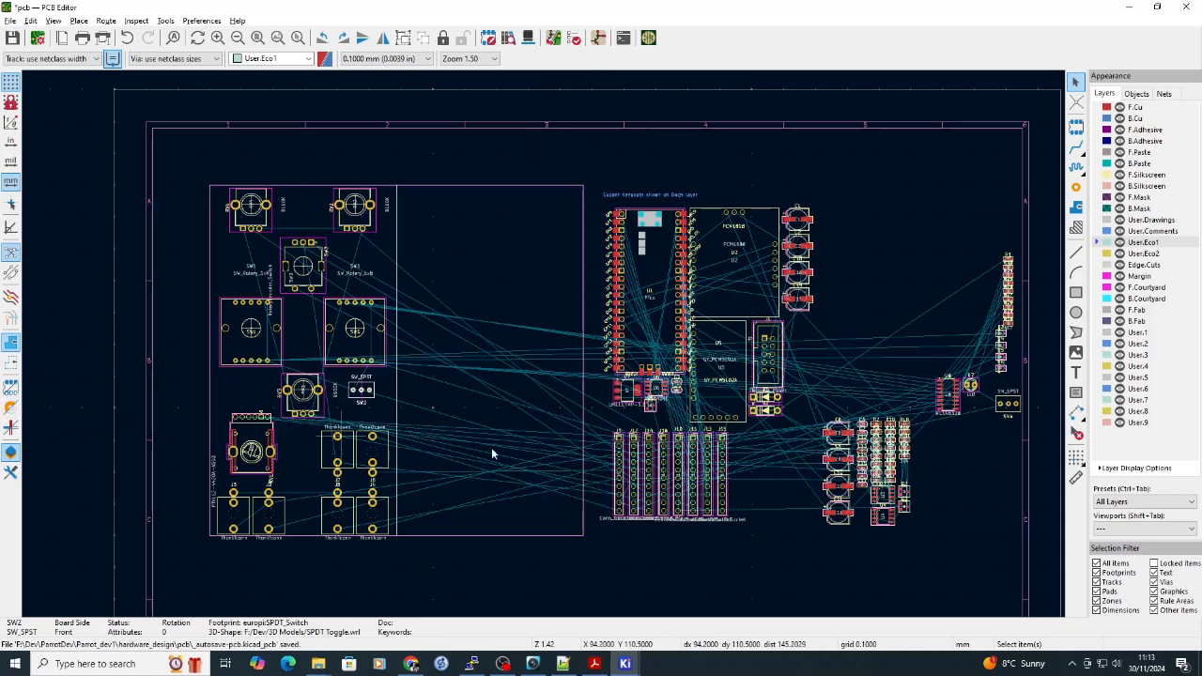
Move the SPST switch SW4 to about X 41 mm, level with SW2.
{"action": "left_click", "coordinate": [1007, 404]}
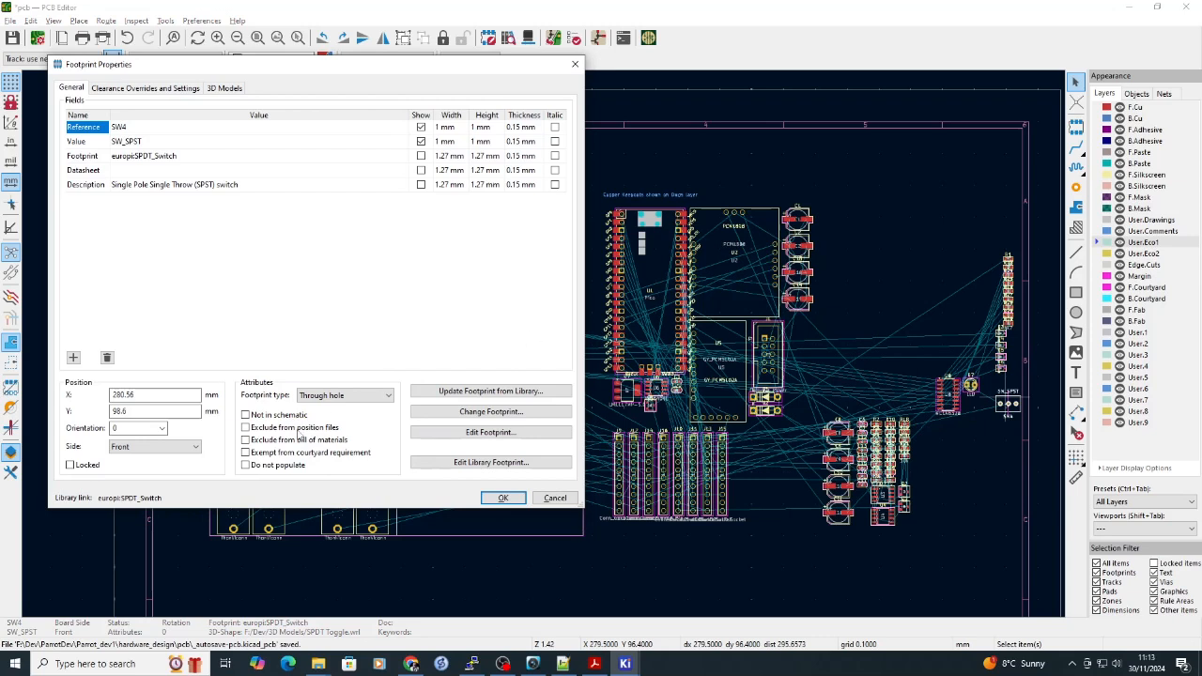
{"action": "left_click", "coordinate": [150, 396]}
{"action": "type", "text": "4"}
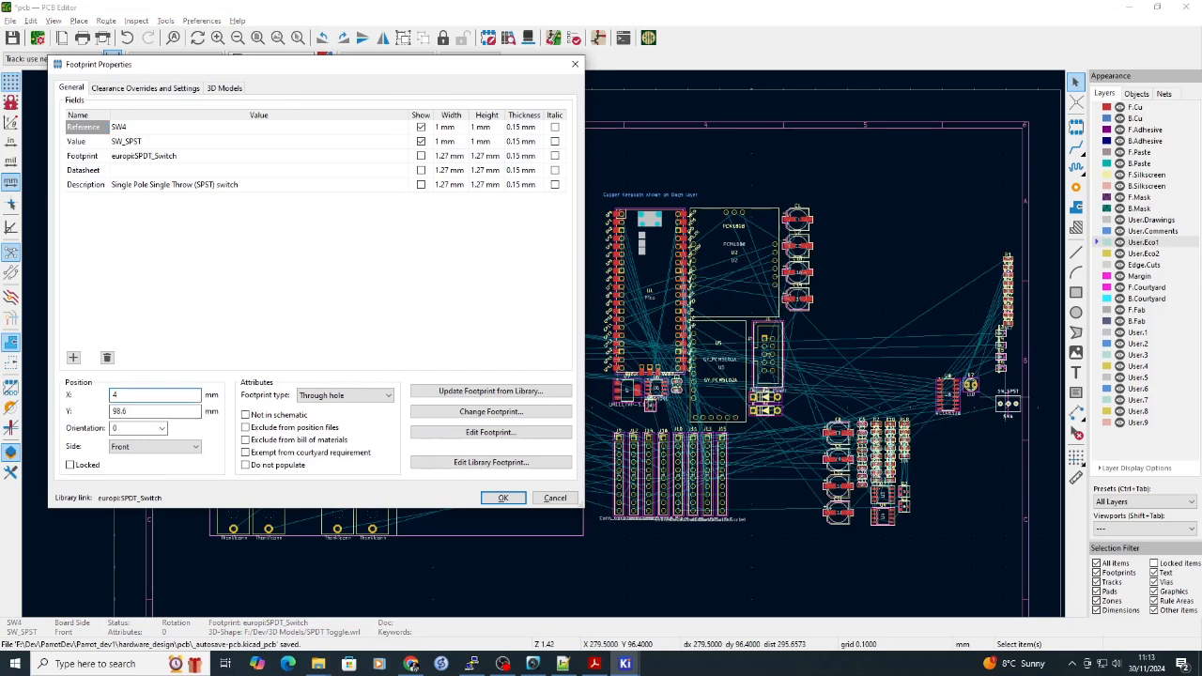
{"action": "type", "text": "1"}
{"action": "key", "text": "Tab"}
{"action": "type", "text": "9"}
{"action": "key", "text": "Return"}
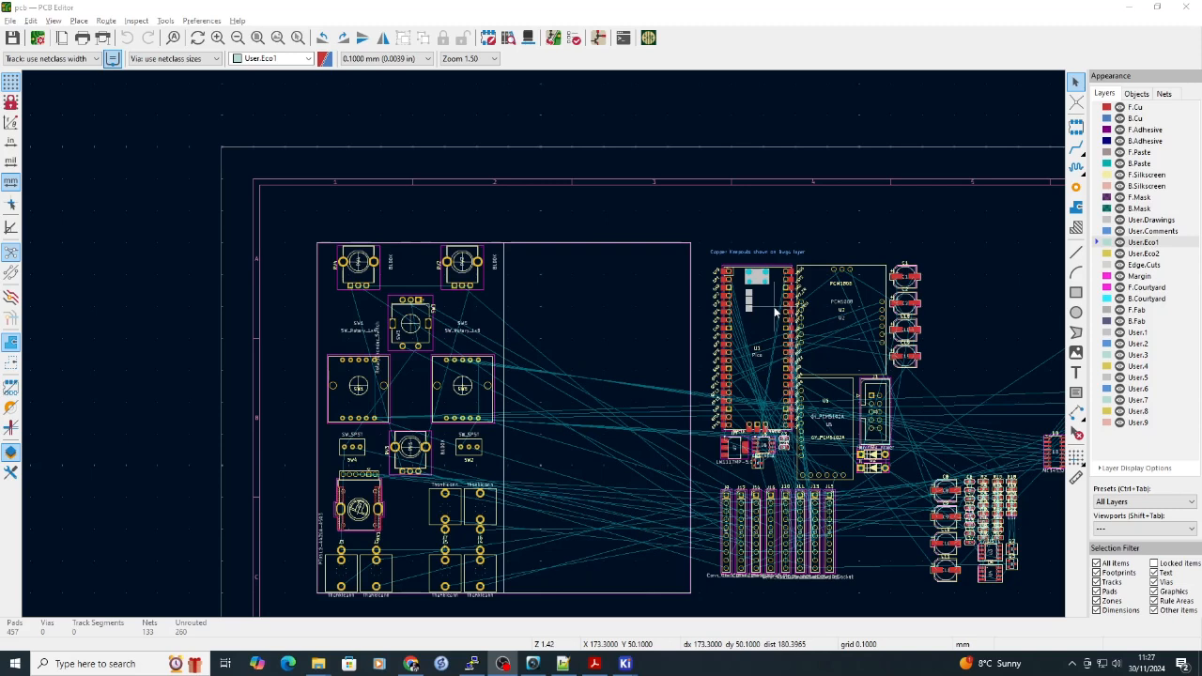
Move the Pico U1 to X 117.57 mm inside the second board outline and rotate it 90 degrees.
{"action": "left_click", "coordinate": [775, 310]}
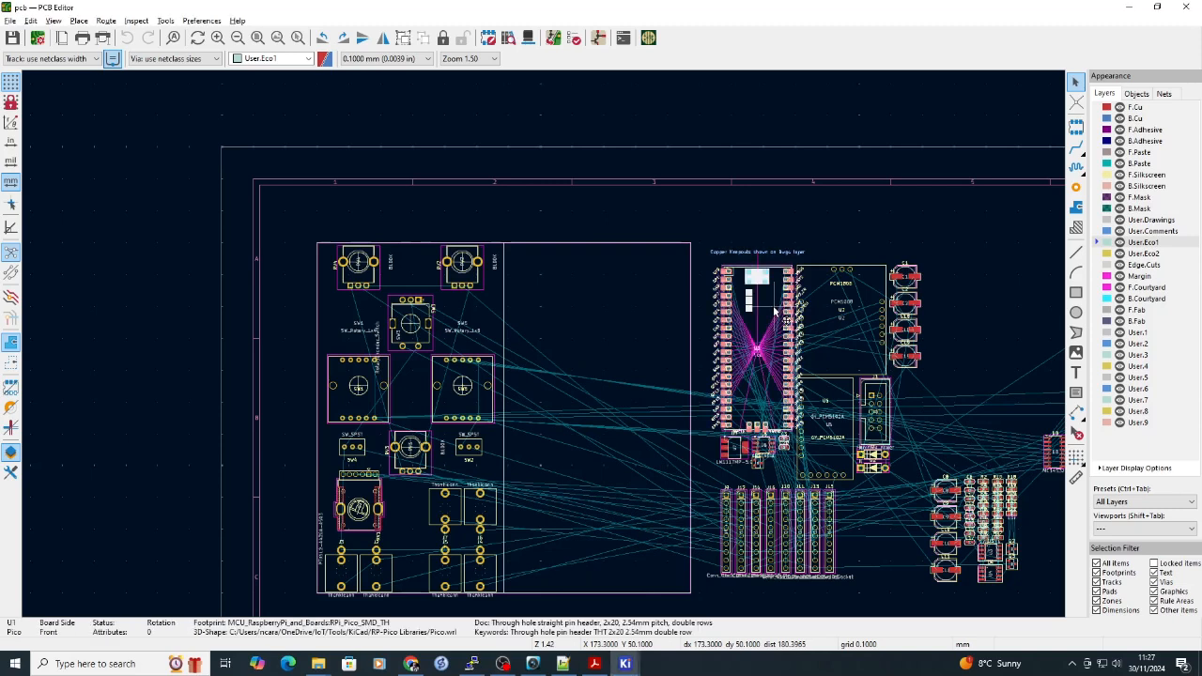
{"action": "double_click", "coordinate": [774, 311]}
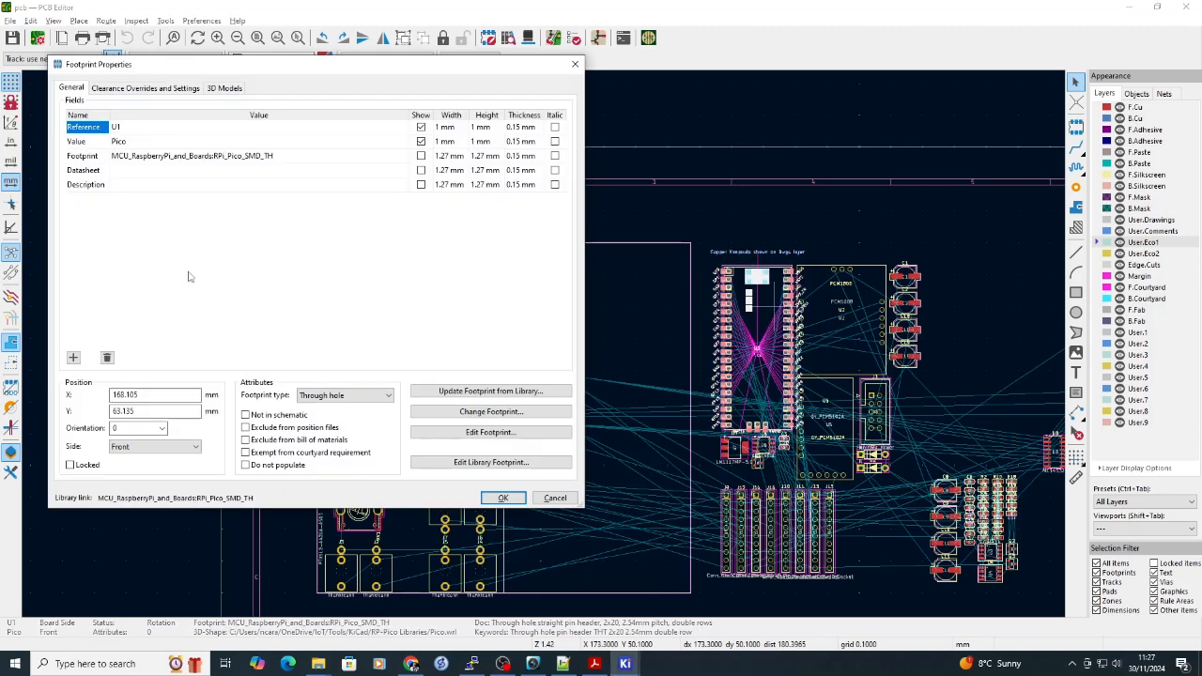
{"action": "left_click", "coordinate": [141, 395]}
{"action": "type", "text": "117.57"}
{"action": "key", "text": "Tab"}
{"action": "type", "text": "8"}
{"action": "key", "text": "Return"}
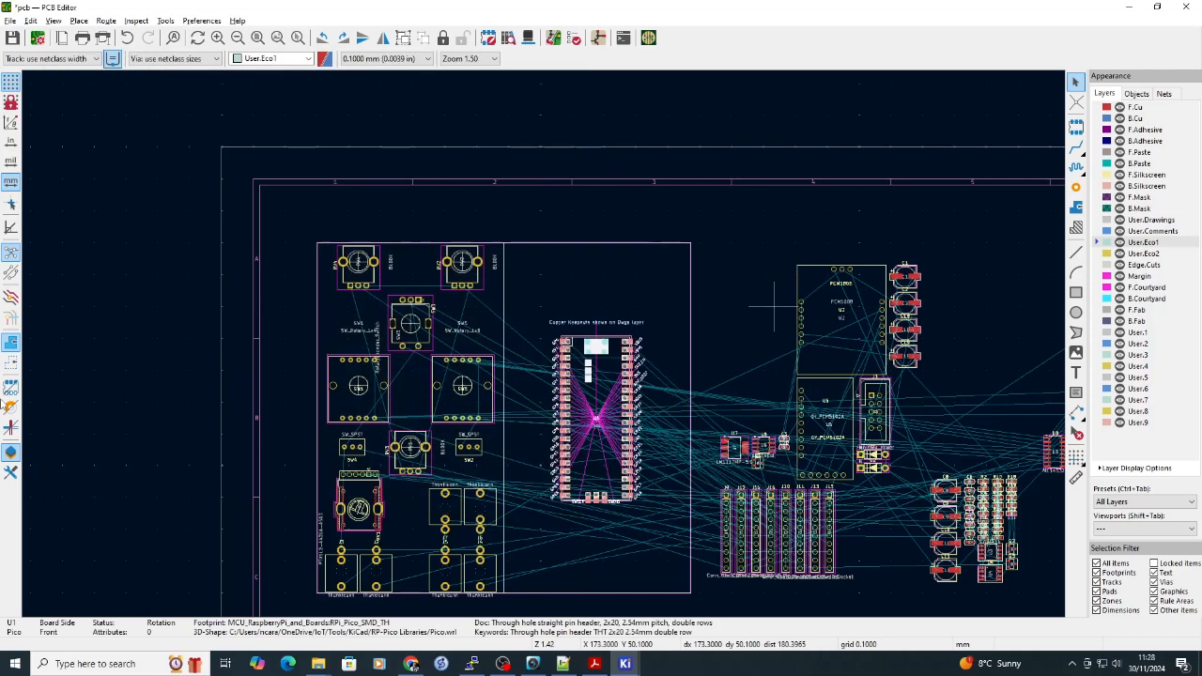
{"action": "key", "text": "r"}
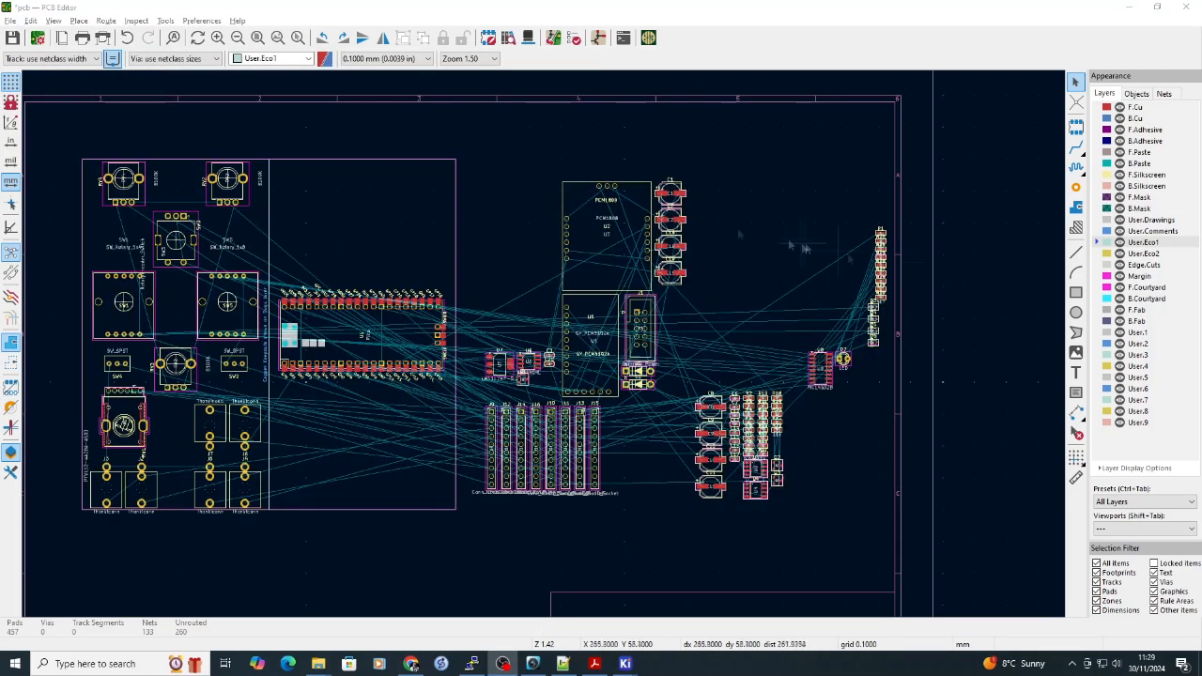
Move the PCM1808 board U2 to X 115.5, Y 47.9 mm and rotate it to 270 degrees.
{"action": "double_click", "coordinate": [590, 272]}
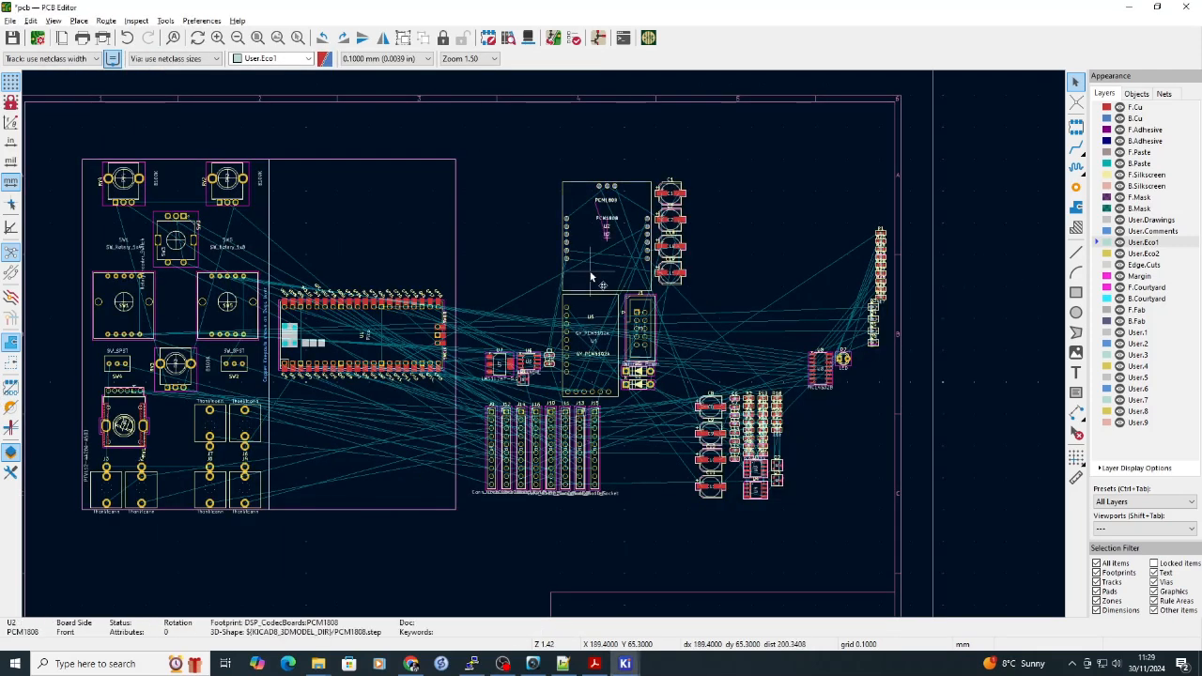
{"action": "left_click", "coordinate": [141, 395]}
{"action": "type", "text": "115.5"}
{"action": "key", "text": "Tab"}
{"action": "type", "text": "47.9"}
{"action": "key", "text": "Return"}
{"action": "key", "text": "r"}
{"action": "key", "text": "r"}
{"action": "key", "text": "r"}
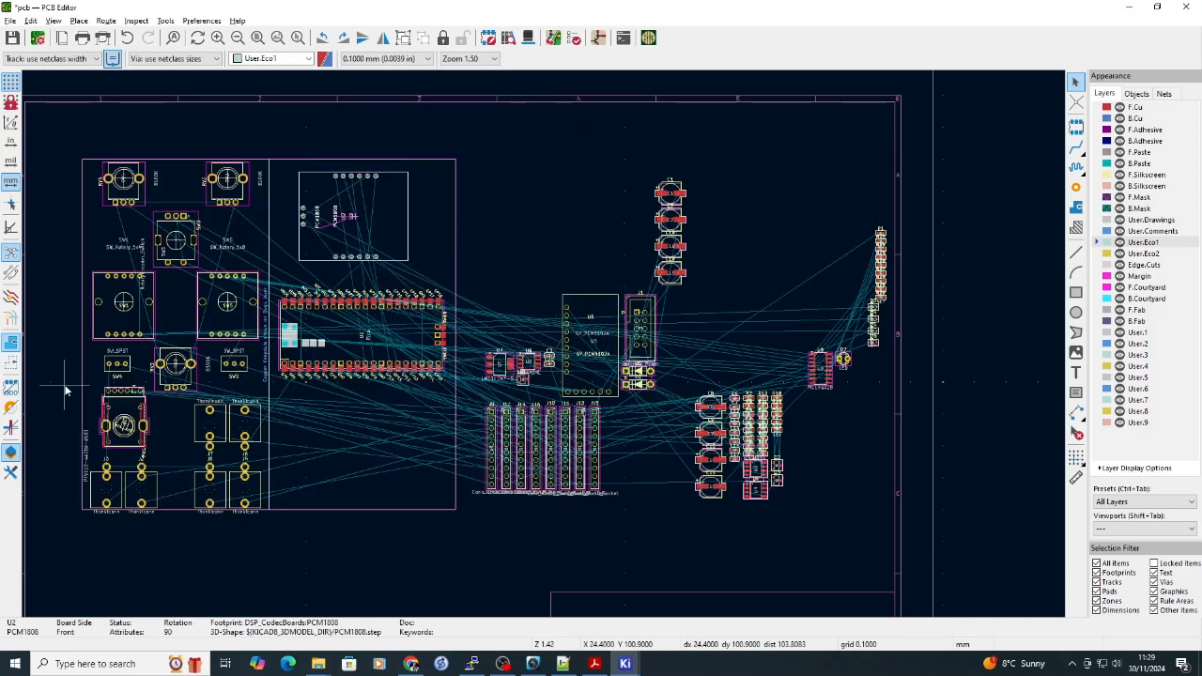
Move the GY_PCM5102A board U5 to X 99.7, Y 121.2 mm and rotate it 180 degrees.
{"action": "double_click", "coordinate": [608, 311]}
{"action": "left_click_drag", "start_coordinate": [141, 396], "coordinate": [31, 400]}
{"action": "type", "text": "99.7"}
{"action": "key", "text": "Tab"}
{"action": "type", "text": "121.2"}
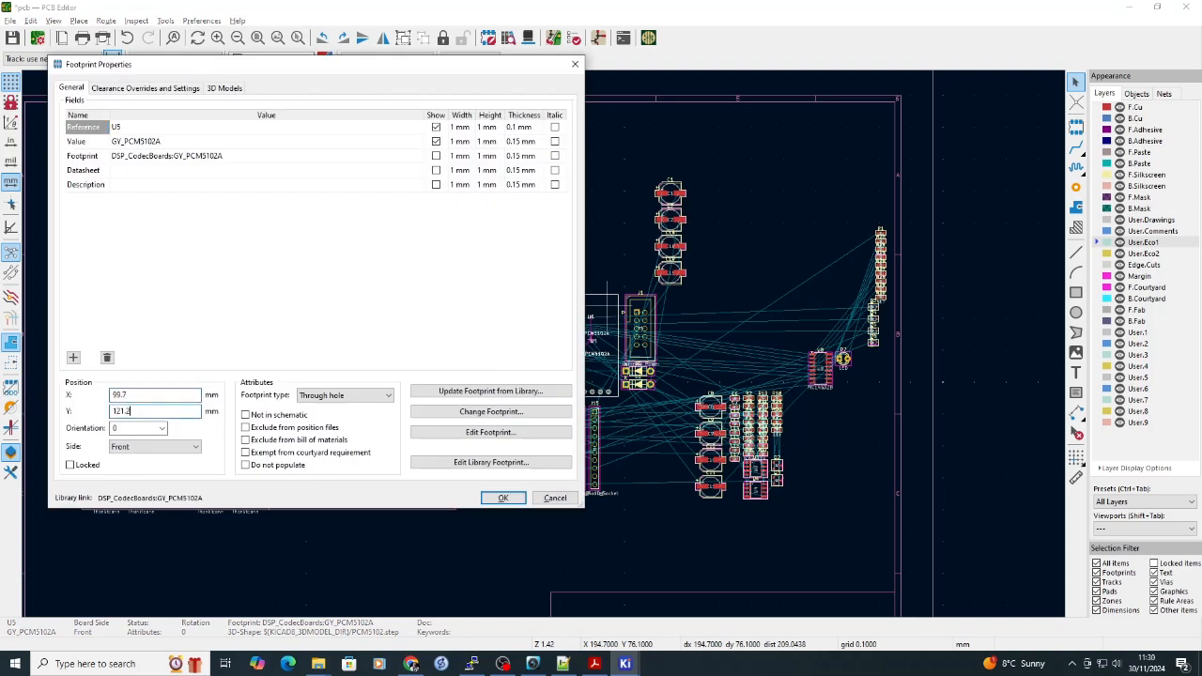
{"action": "key", "text": "Return"}
{"action": "key", "text": "r"}
{"action": "key", "text": "r"}
Rotate the Eurorack power header J1 by 90 degrees and move it to X 129.8, Y 127.84 mm.
{"action": "left_click", "coordinate": [646, 340]}
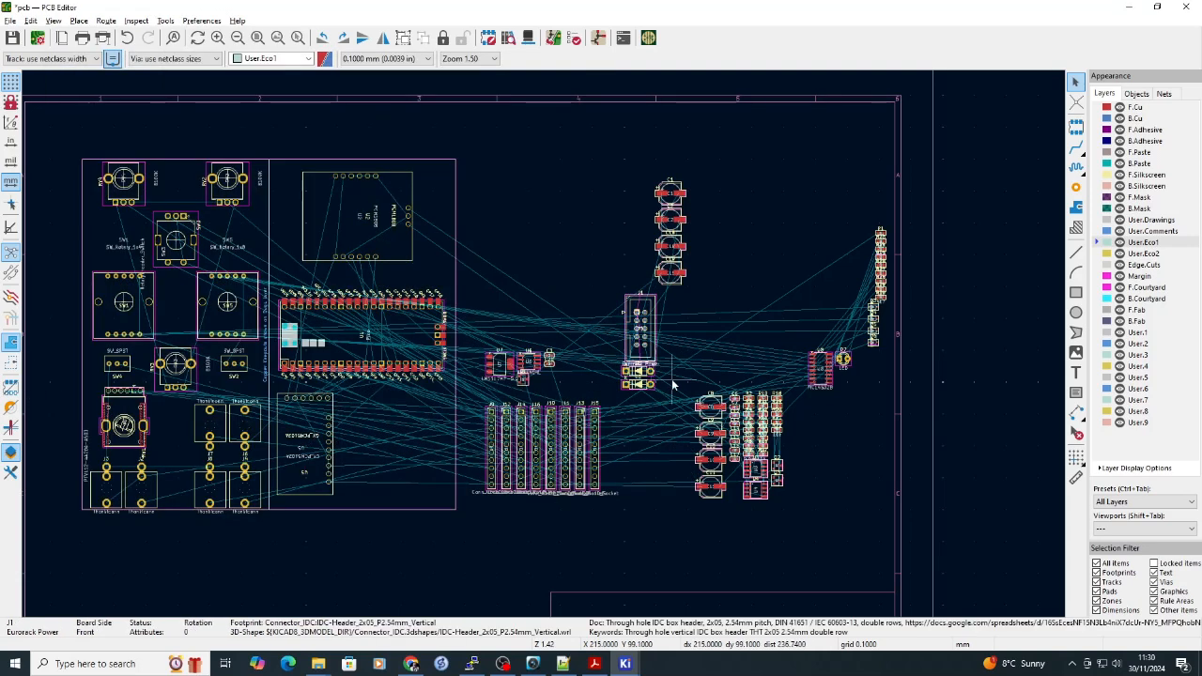
{"action": "key", "text": "r"}
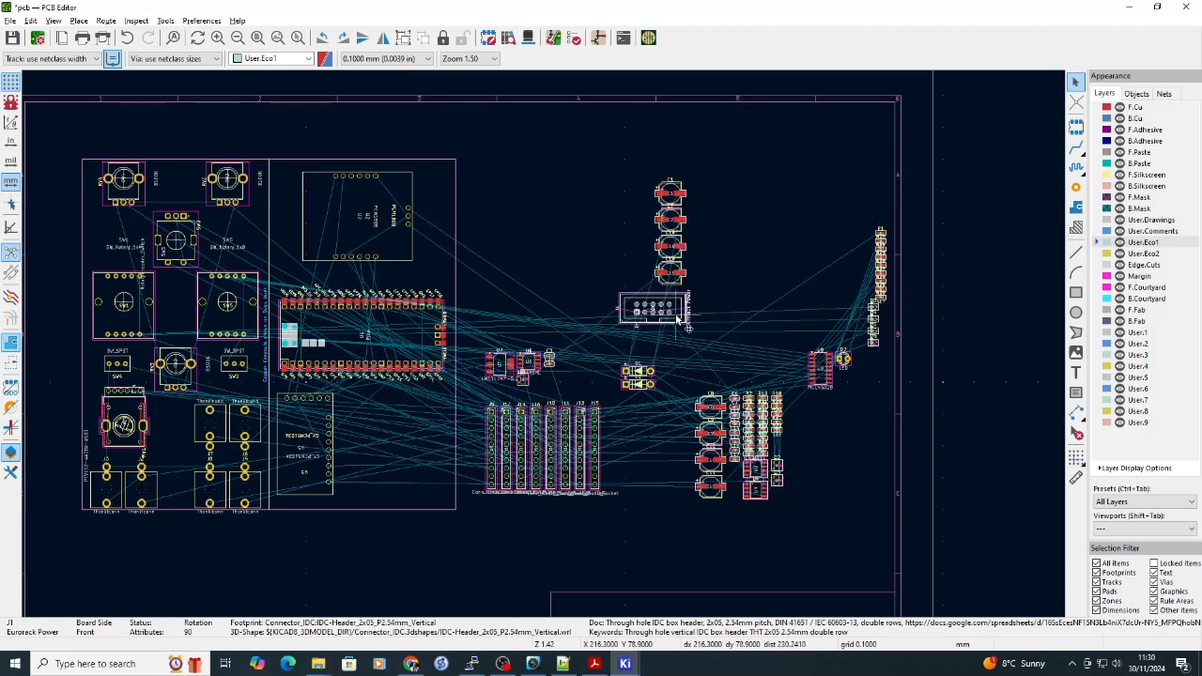
{"action": "key", "text": "e"}
{"action": "left_click_drag", "start_coordinate": [141, 396], "coordinate": [20, 389]}
{"action": "type", "text": "129.8"}
{"action": "key", "text": "Tab"}
{"action": "type", "text": "127.84"}
{"action": "key", "text": "Return"}
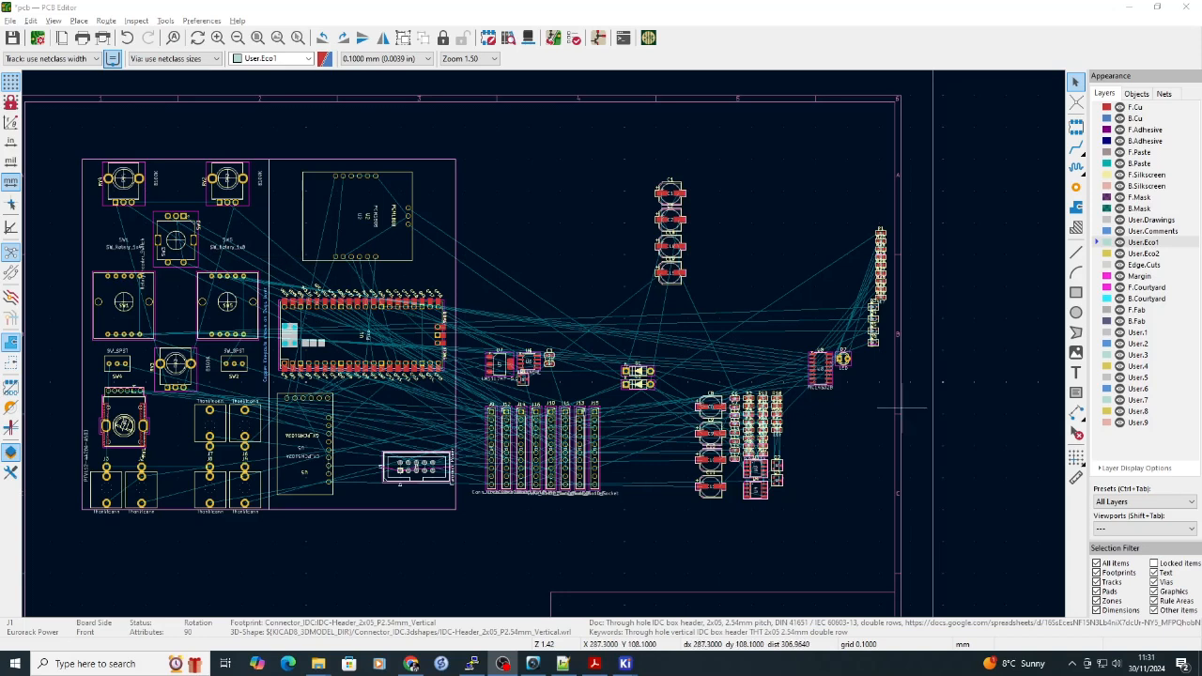
Move the 1x10 pin header J9 to X 56.5, Y 111 mm.
{"action": "double_click", "coordinate": [489, 423]}
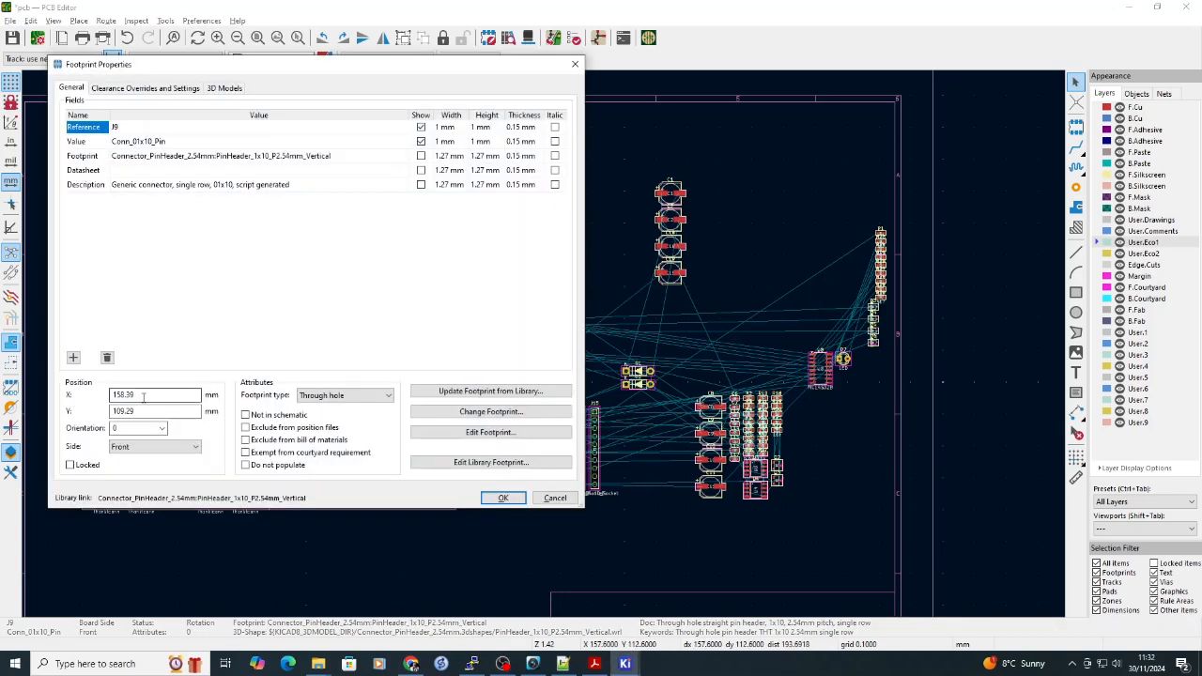
{"action": "left_click_drag", "start_coordinate": [178, 395], "coordinate": [5, 392]}
{"action": "type", "text": "56.5"}
{"action": "key", "text": "Tab"}
{"action": "type", "text": "111"}
{"action": "key", "text": "Return"}
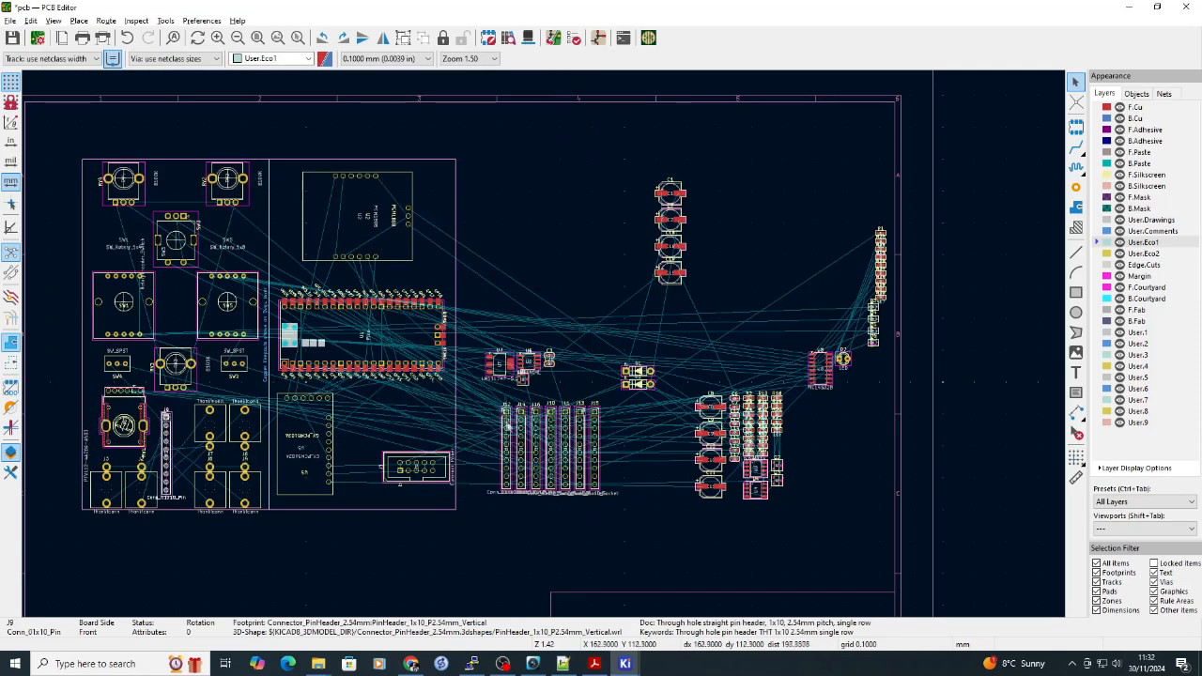
Move the 1x10 pin header J12 to X 62.3, Y 111 mm.
{"action": "double_click", "coordinate": [504, 425]}
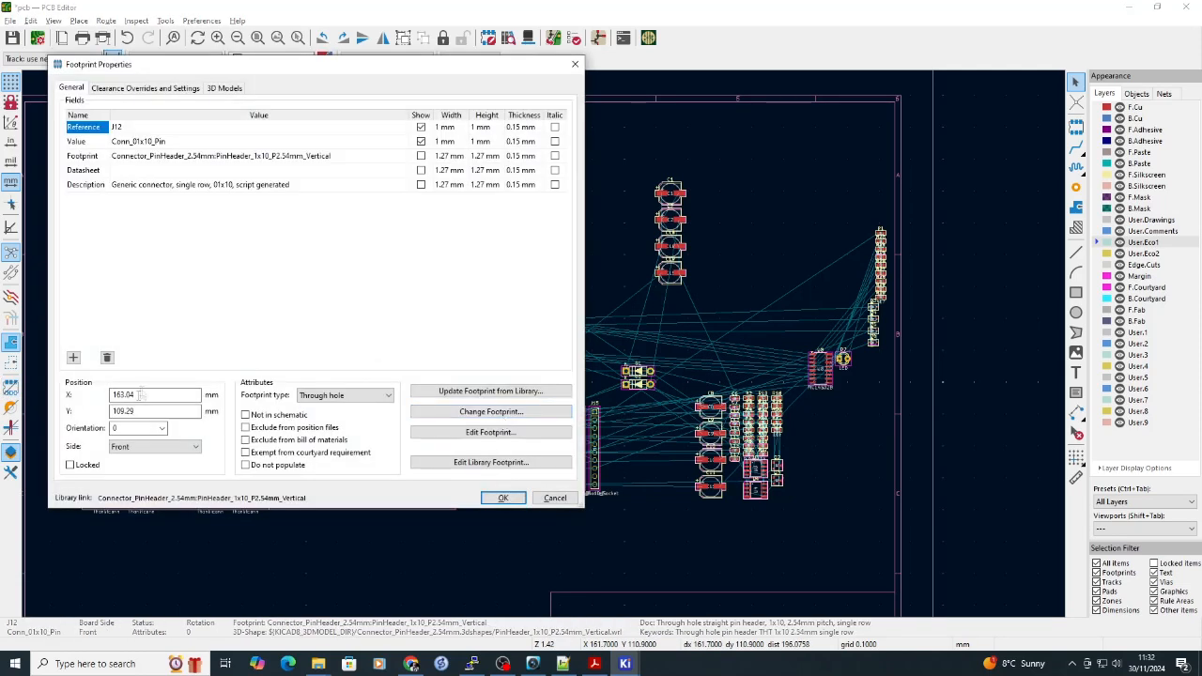
{"action": "left_click_drag", "start_coordinate": [140, 395], "coordinate": [45, 401]}
{"action": "type", "text": "62.5"}
{"action": "key", "text": "Tab"}
{"action": "type", "text": "111"}
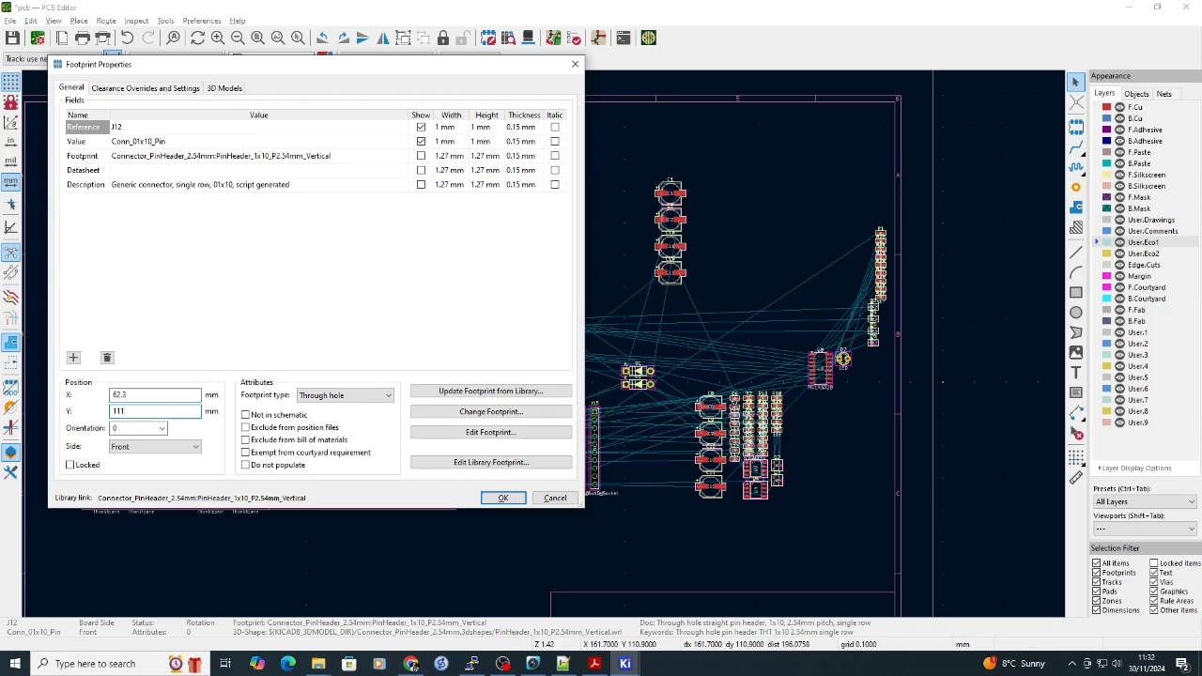
{"action": "key", "text": "Return"}
Move the 1x10 pin header J14 to X 33 mm and about Y 36 mm.
{"action": "double_click", "coordinate": [518, 422]}
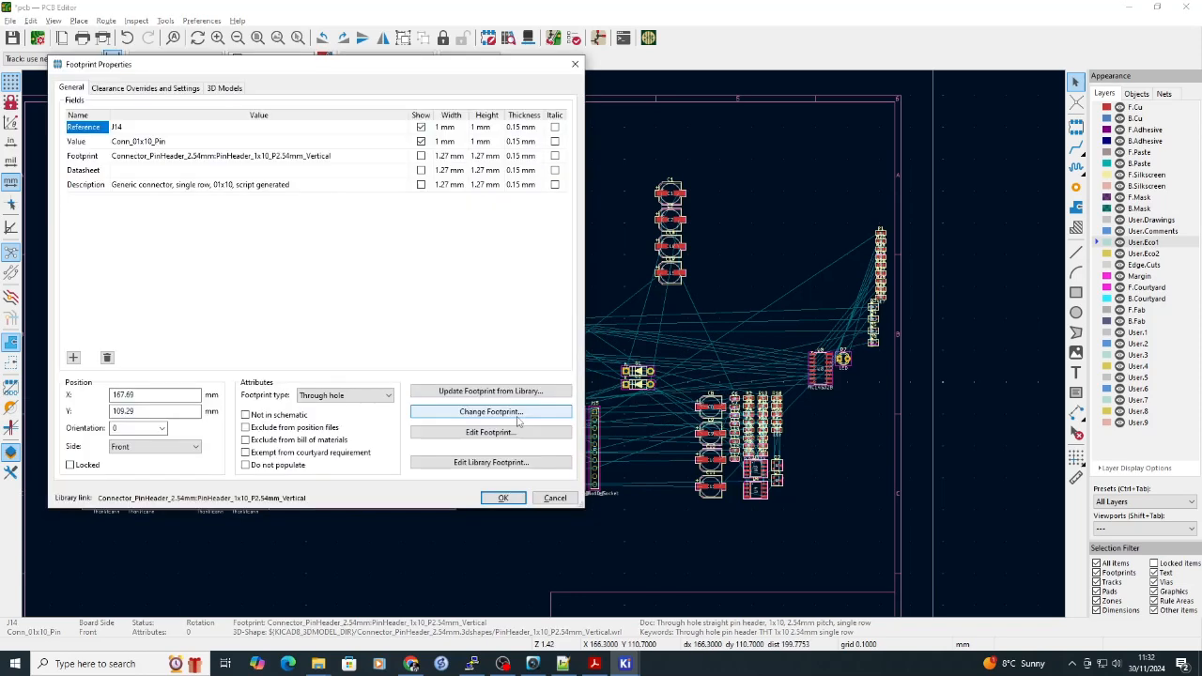
{"action": "left_click_drag", "start_coordinate": [150, 395], "coordinate": [104, 395]}
{"action": "type", "text": "33"}
{"action": "key", "text": "Tab"}
{"action": "type", "text": "35"}
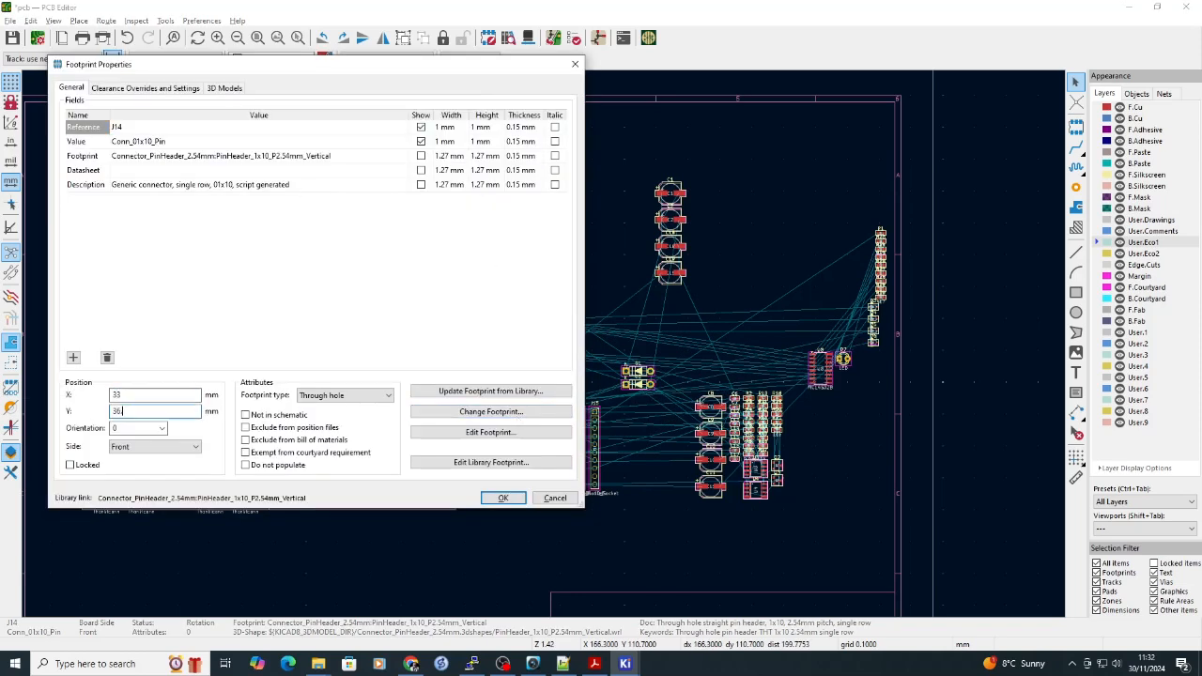
{"action": "key", "text": "Return"}
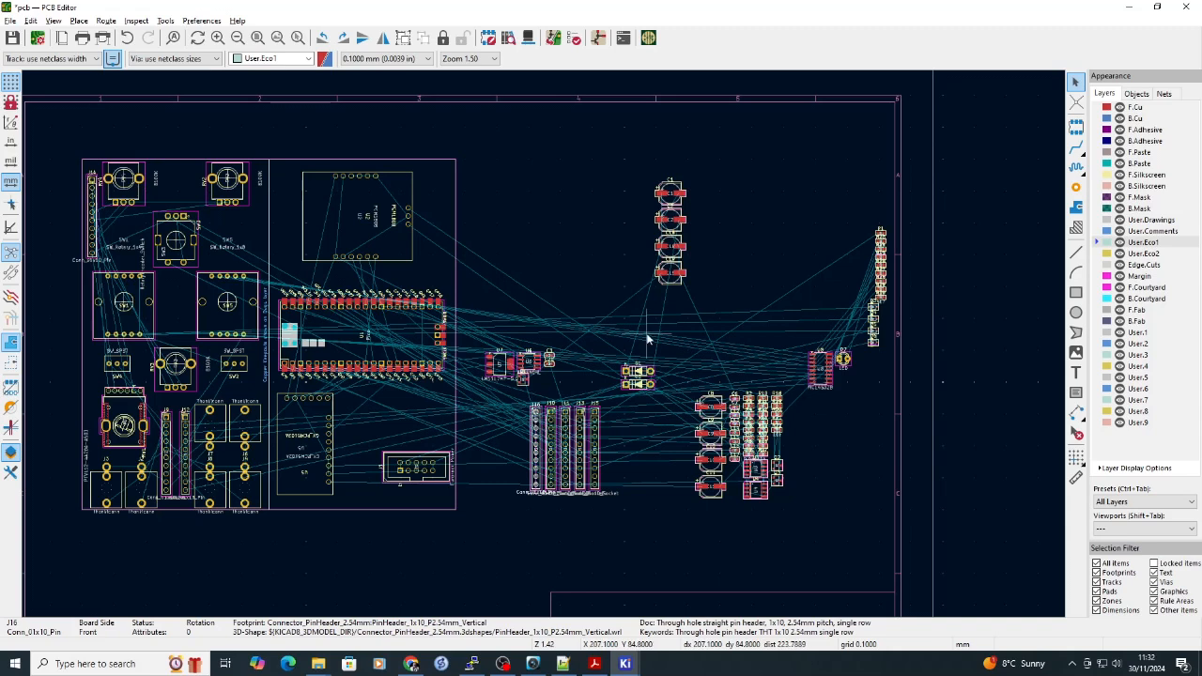
Move the 1x10 pin header J16 to X 85.6 mm, level with J14.
{"action": "key", "text": "e"}
{"action": "left_click_drag", "start_coordinate": [150, 396], "coordinate": [111, 395]}
{"action": "type", "text": "85.6"}
{"action": "key", "text": "Tab"}
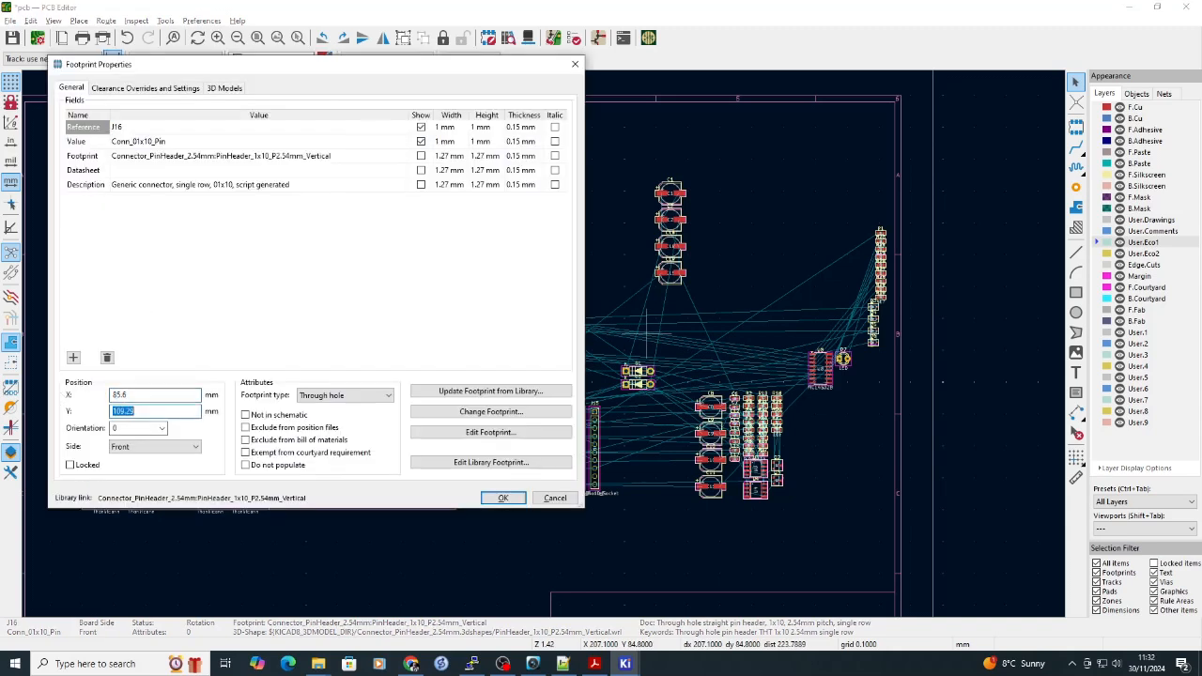
{"action": "key", "text": "Return"}
Move the 1x10 pin socket J10 to X 120.59 mm and about Y 110 mm.
{"action": "left_click", "coordinate": [549, 425]}
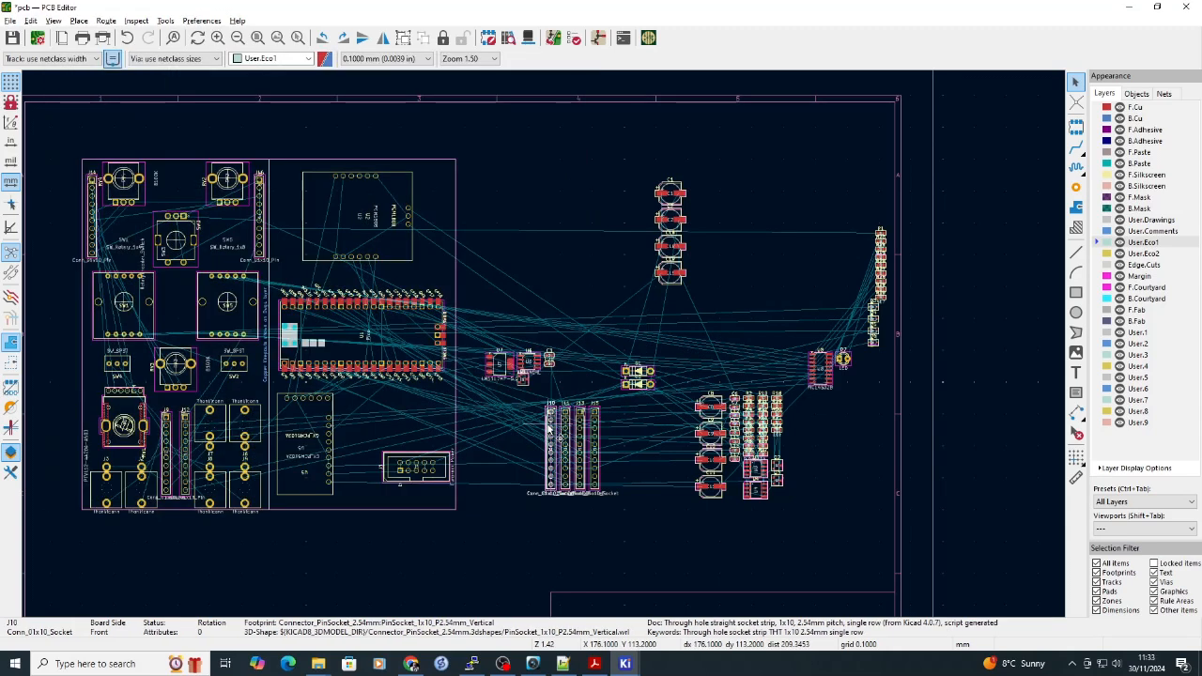
{"action": "key", "text": "e"}
{"action": "left_click_drag", "start_coordinate": [157, 395], "coordinate": [111, 395]}
{"action": "type", "text": "120.59"}
{"action": "key", "text": "Tab"}
{"action": "type", "text": "110"}
{"action": "key", "text": "Return"}
Move the 1x10 pin socket J11 to X 114.9 mm, level with J10.
{"action": "left_click", "coordinate": [561, 415]}
{"action": "key", "text": "e"}
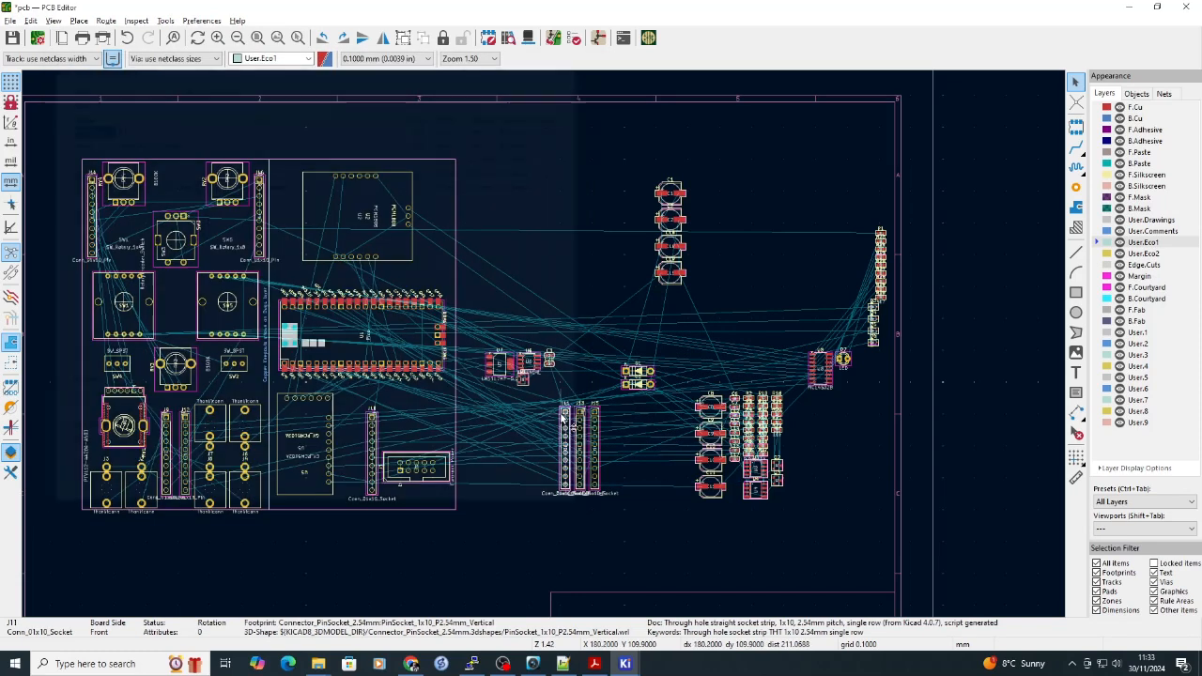
{"action": "left_click_drag", "start_coordinate": [150, 395], "coordinate": [31, 392]}
{"action": "type", "text": "114.9"}
{"action": "key", "text": "Tab"}
{"action": "key", "text": "Return"}
Move the 1x10 pin socket J13 to about X 144 mm, level with pin header J16.
{"action": "left_click", "coordinate": [566, 465]}
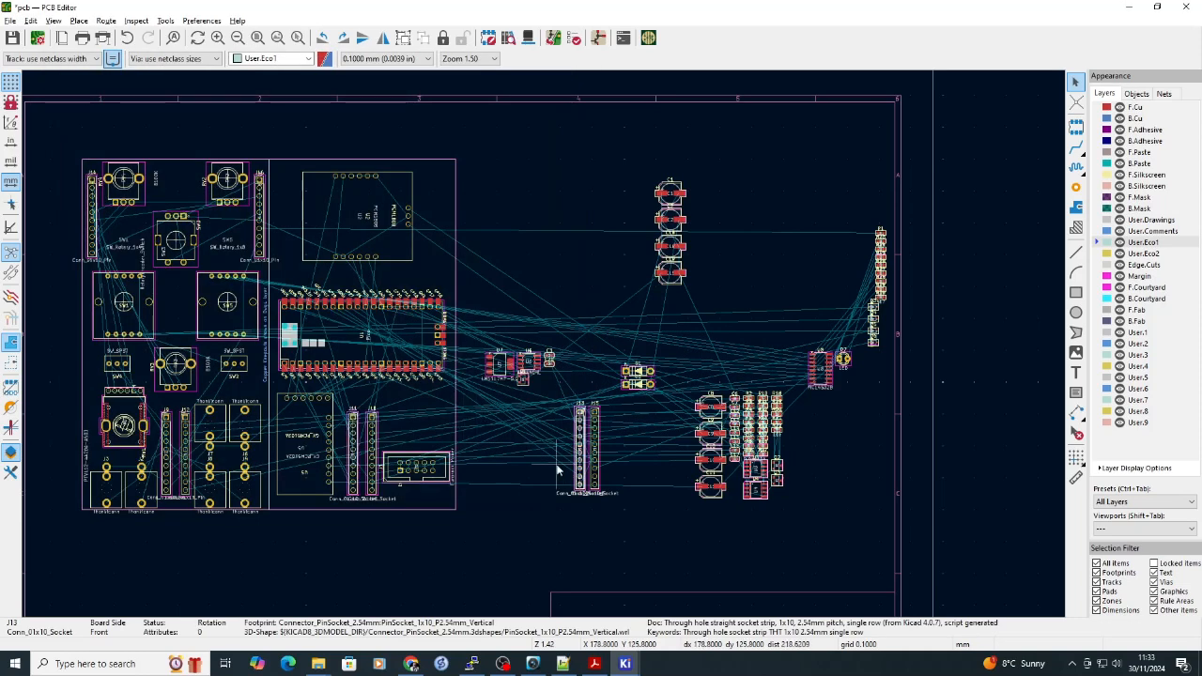
{"action": "key", "text": "e"}
{"action": "left_click_drag", "start_coordinate": [150, 395], "coordinate": [41, 396]}
{"action": "type", "text": "144"}
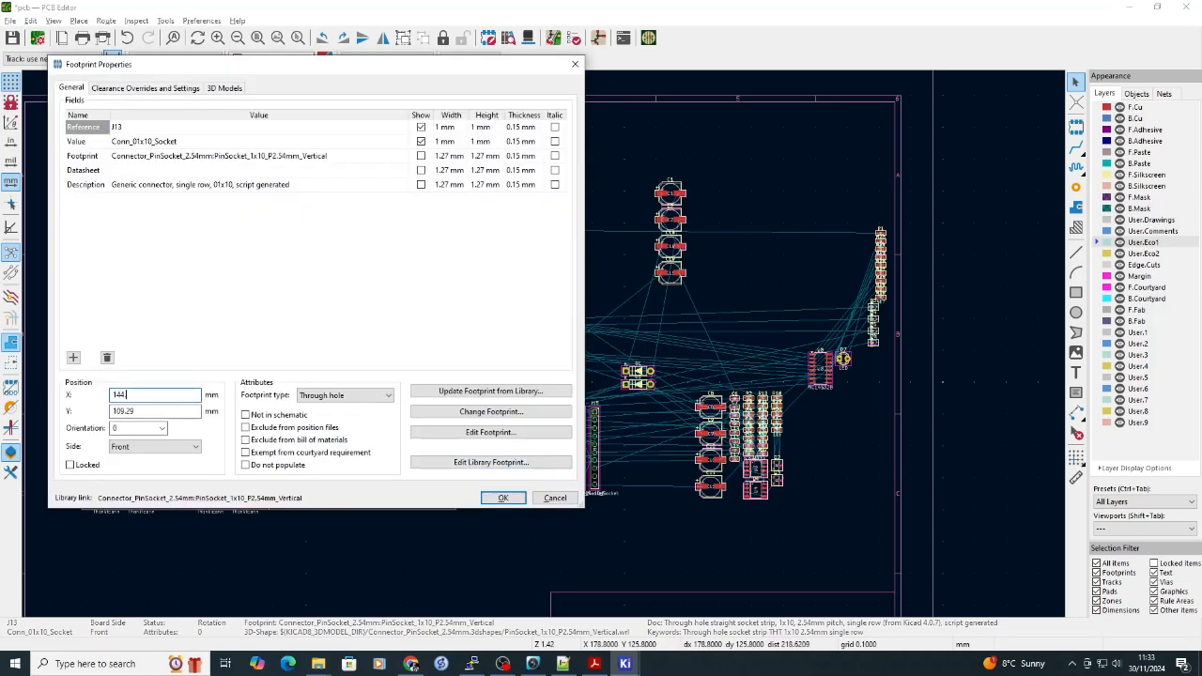
{"action": "key", "text": "Tab"}
{"action": "key", "text": "Return"}
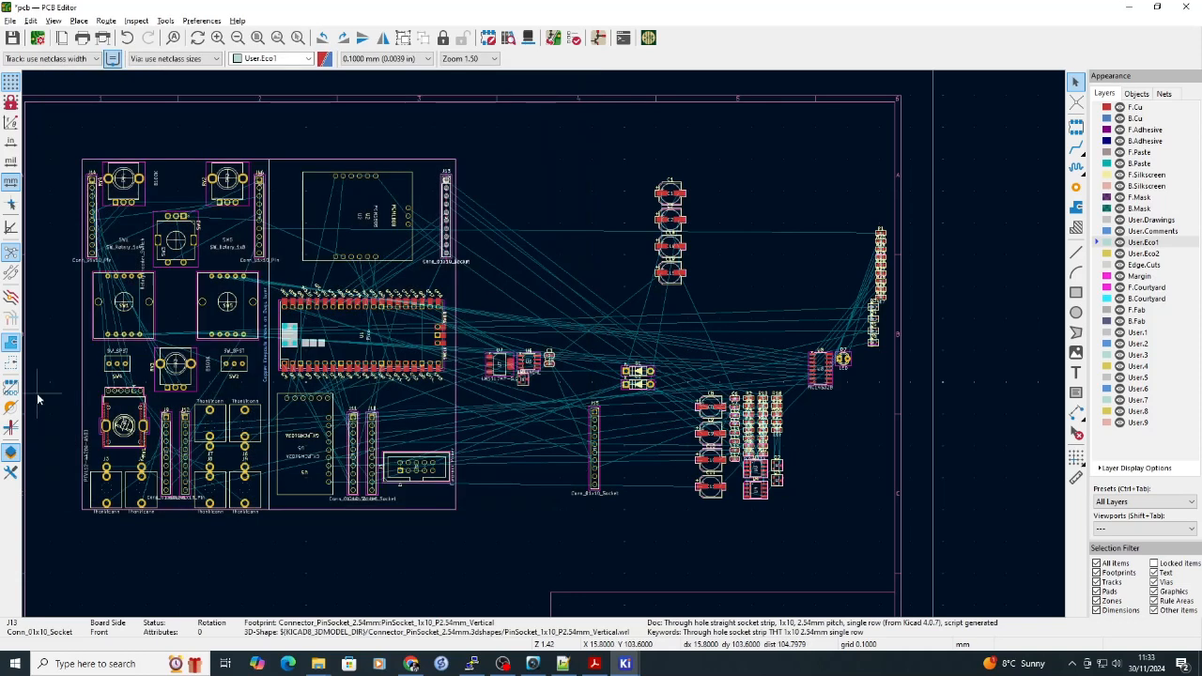
Move the 1x10 pin socket J15 to X 91.6, Y 36.3 mm.
{"action": "left_click", "coordinate": [591, 420]}
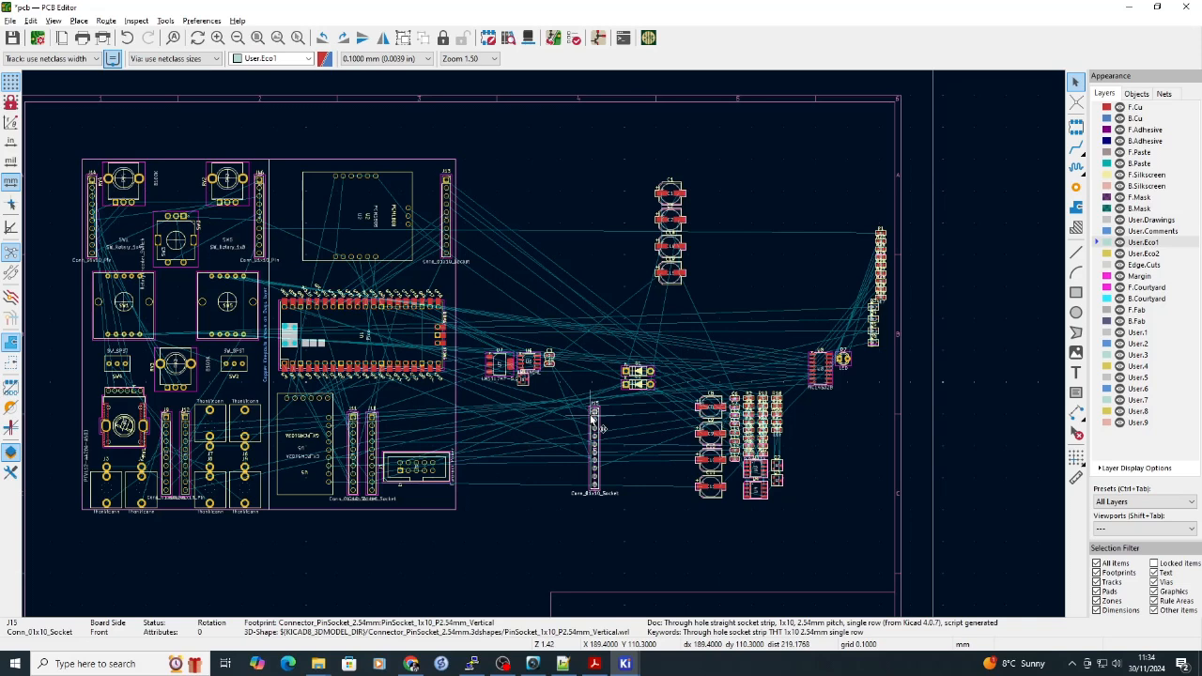
{"action": "double_click", "coordinate": [591, 419]}
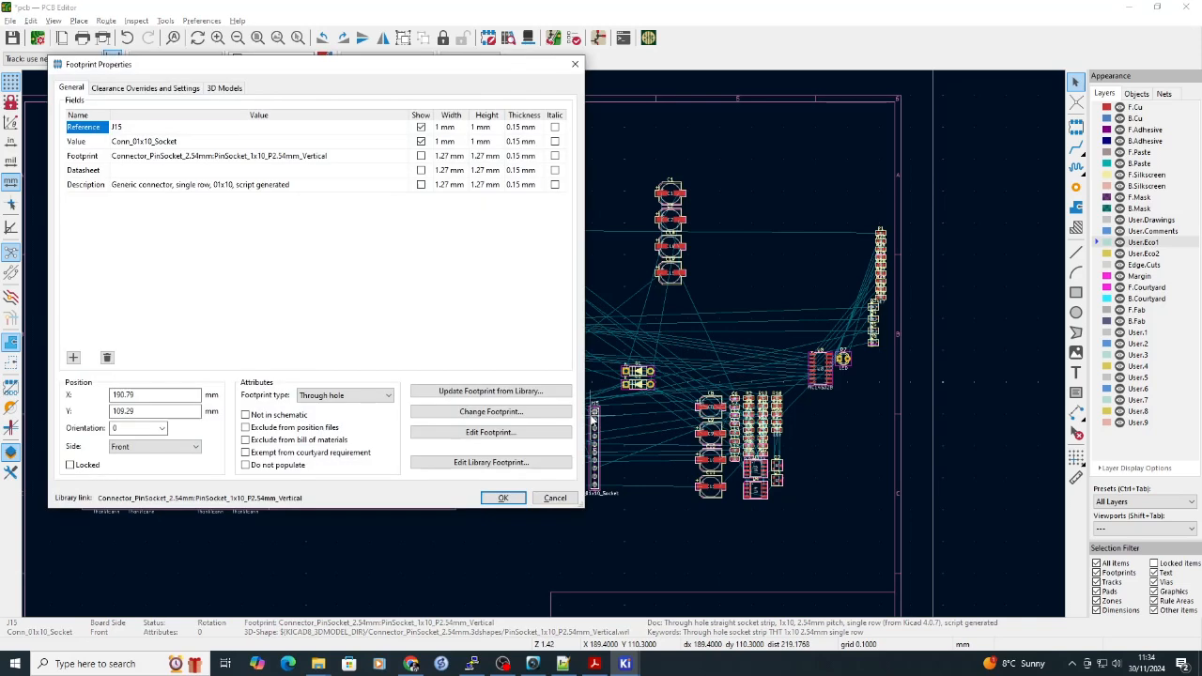
{"action": "left_click_drag", "start_coordinate": [140, 397], "coordinate": [2, 415]}
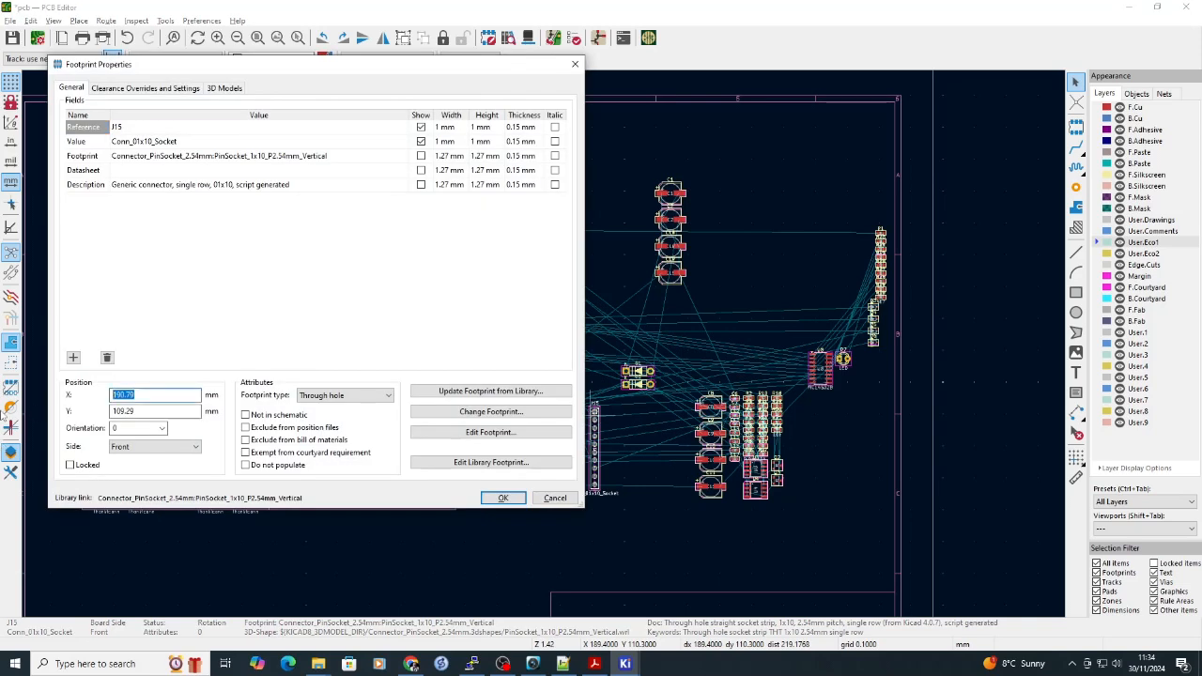
{"action": "type", "text": "91.6"}
{"action": "key", "text": "Tab"}
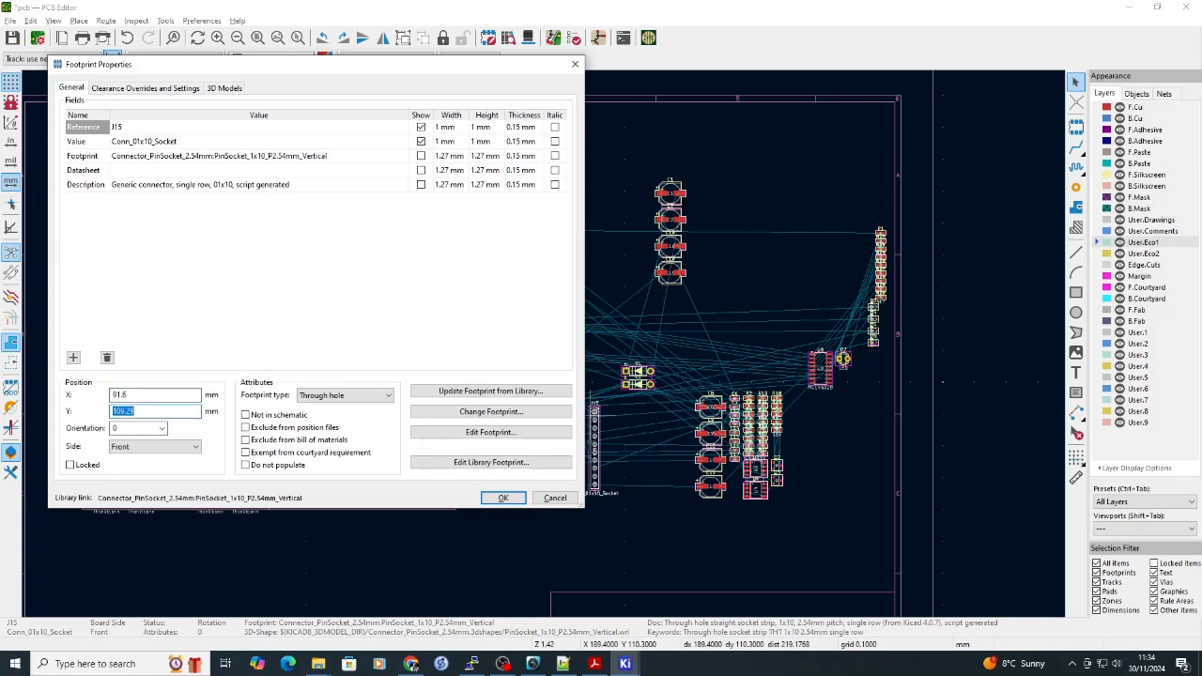
{"action": "type", "text": "36.3"}
{"action": "key", "text": "Return"}
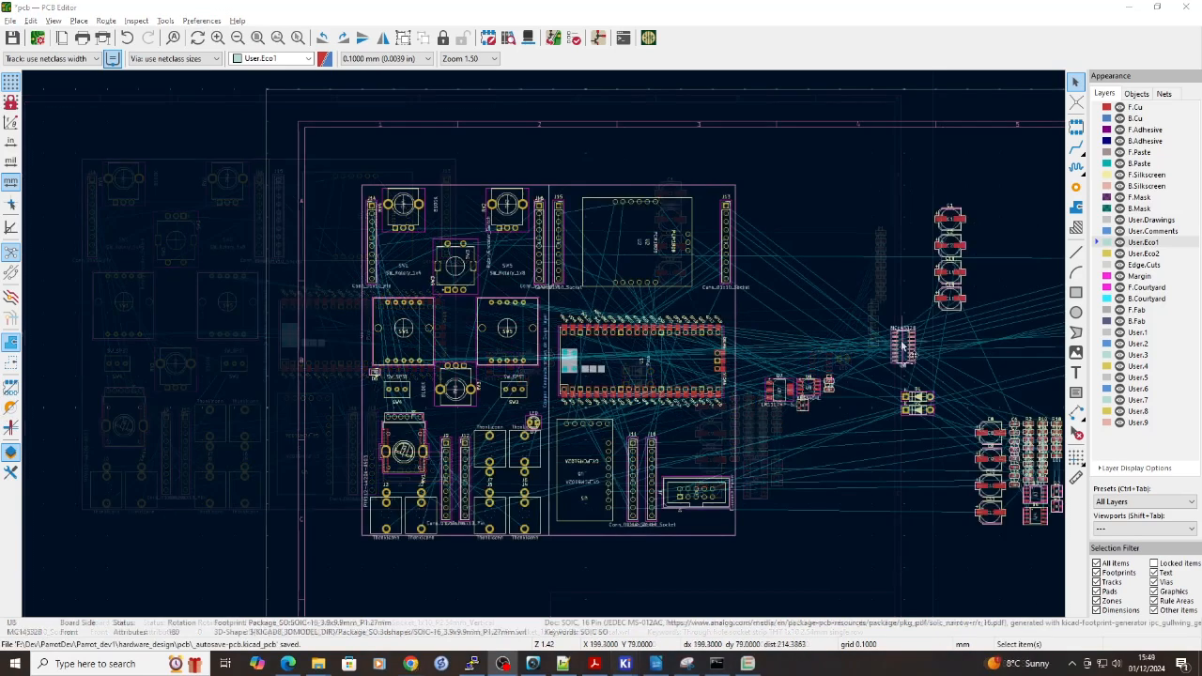
Move the MC14532B chip U8 into the gap between rotary switches SW1 and SW5.
{"action": "left_click", "coordinate": [903, 344]}
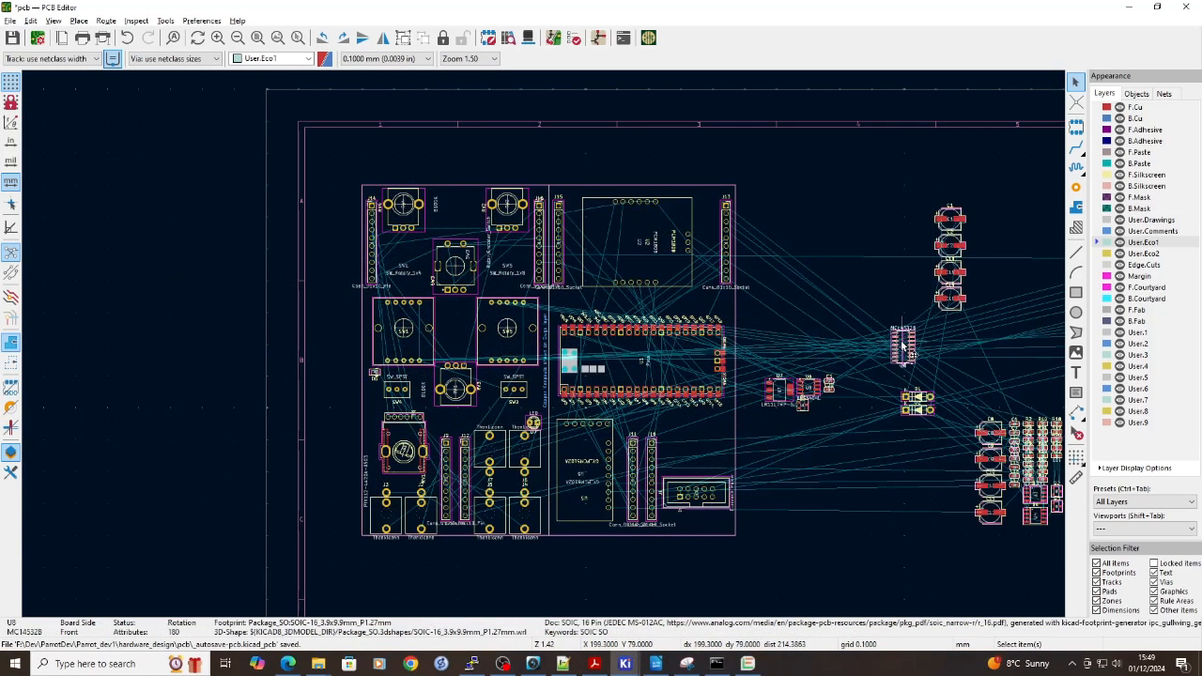
{"action": "left_click", "coordinate": [910, 336]}
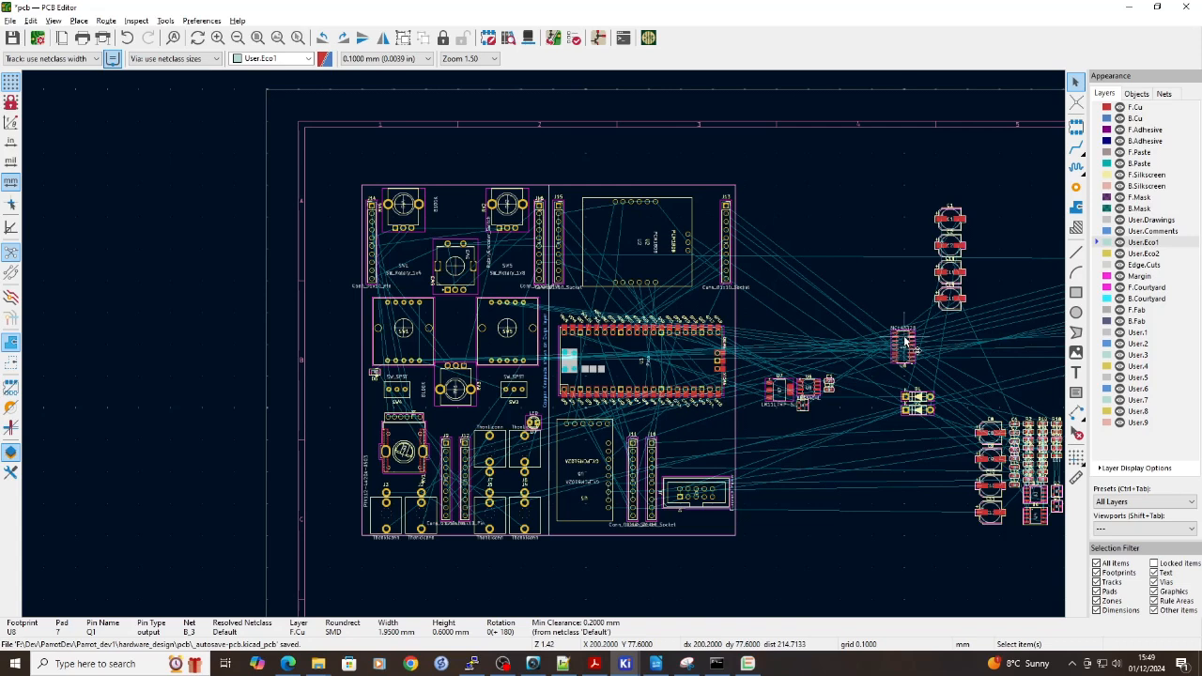
{"action": "left_click", "coordinate": [906, 344]}
{"action": "left_click_drag", "start_coordinate": [915, 351], "coordinate": [459, 317]}
{"action": "scroll", "coordinate": [459, 318], "scroll_direction": "up", "scroll_amount": 3}
{"action": "scroll", "coordinate": [544, 348], "scroll_direction": "up", "scroll_amount": 3}
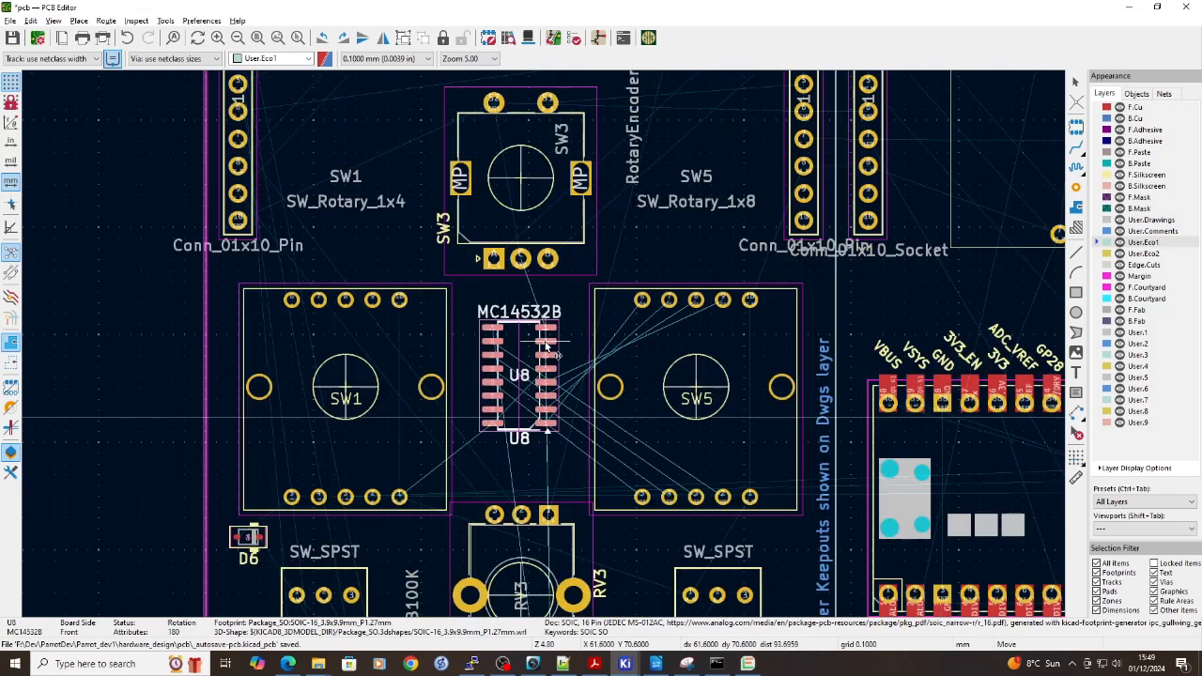
Rotate U8 to 0° between SW1 and SW5 while comparing how its connections run to the two switches.
{"action": "left_click_drag", "start_coordinate": [545, 348], "coordinate": [465, 453]}
{"action": "key", "text": "r"}
{"action": "key", "text": "r"}
{"action": "key", "text": "r"}
{"action": "key", "text": "r"}
{"action": "key", "text": "r"}
{"action": "key", "text": "r"}
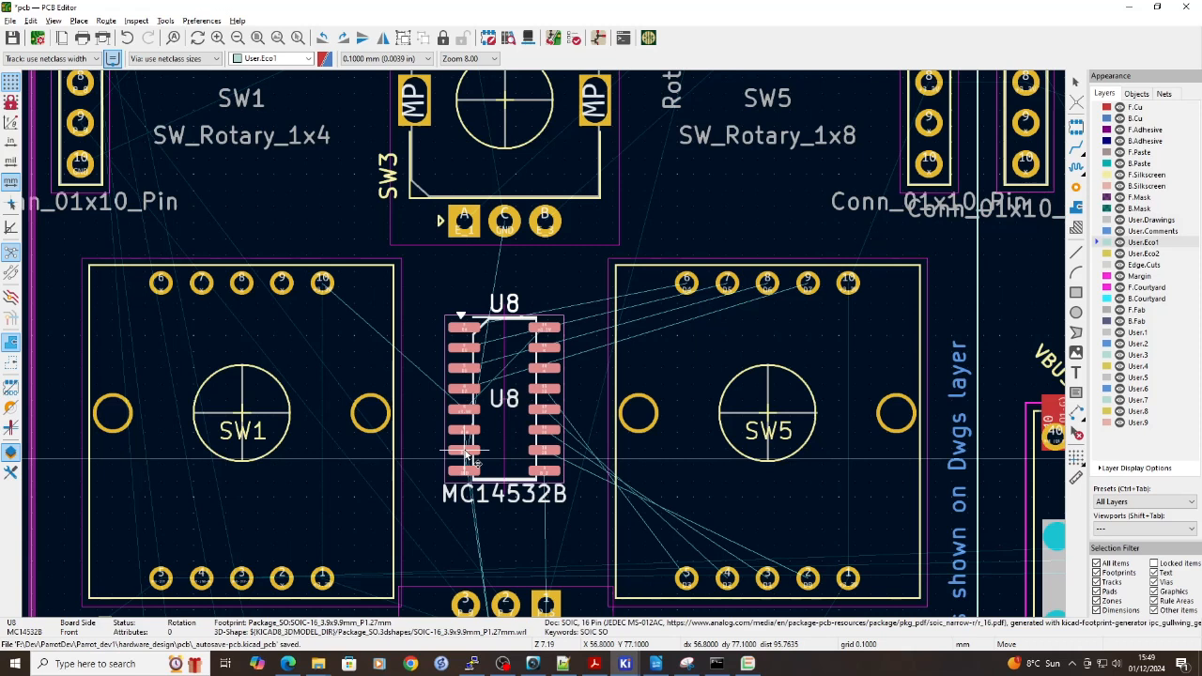
Flip U8 to the back of the board, rotate it to -90° and place it between SW1 and SW5.
{"action": "key", "text": "f"}
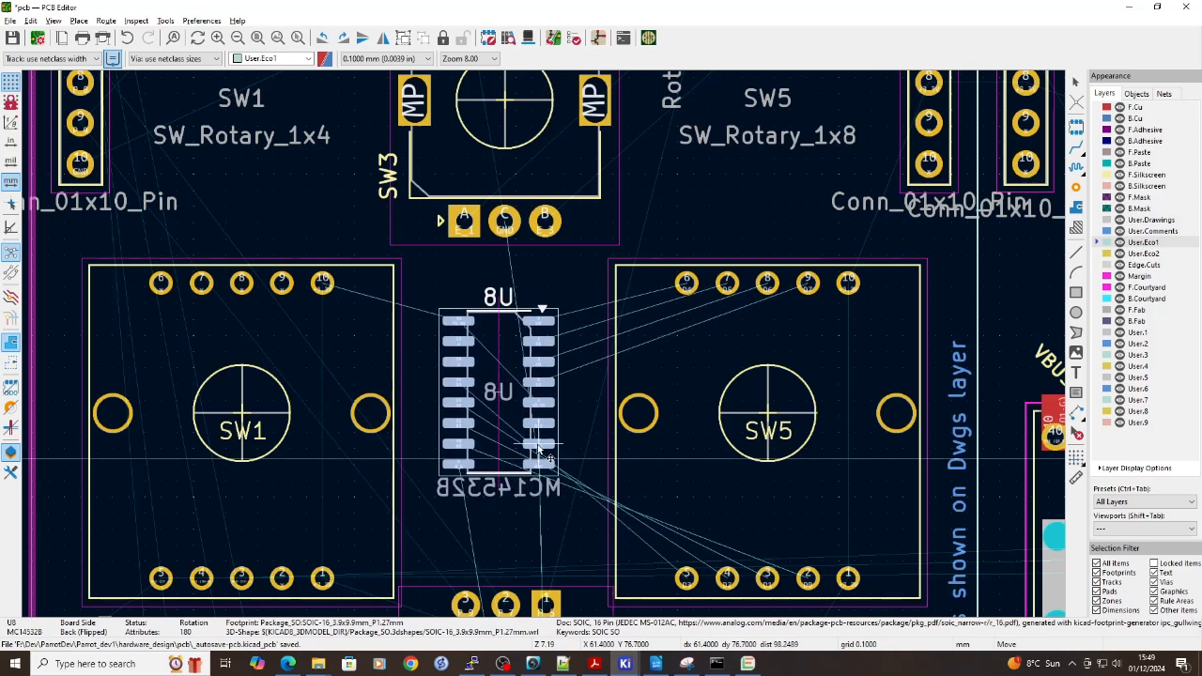
{"action": "key", "text": "r"}
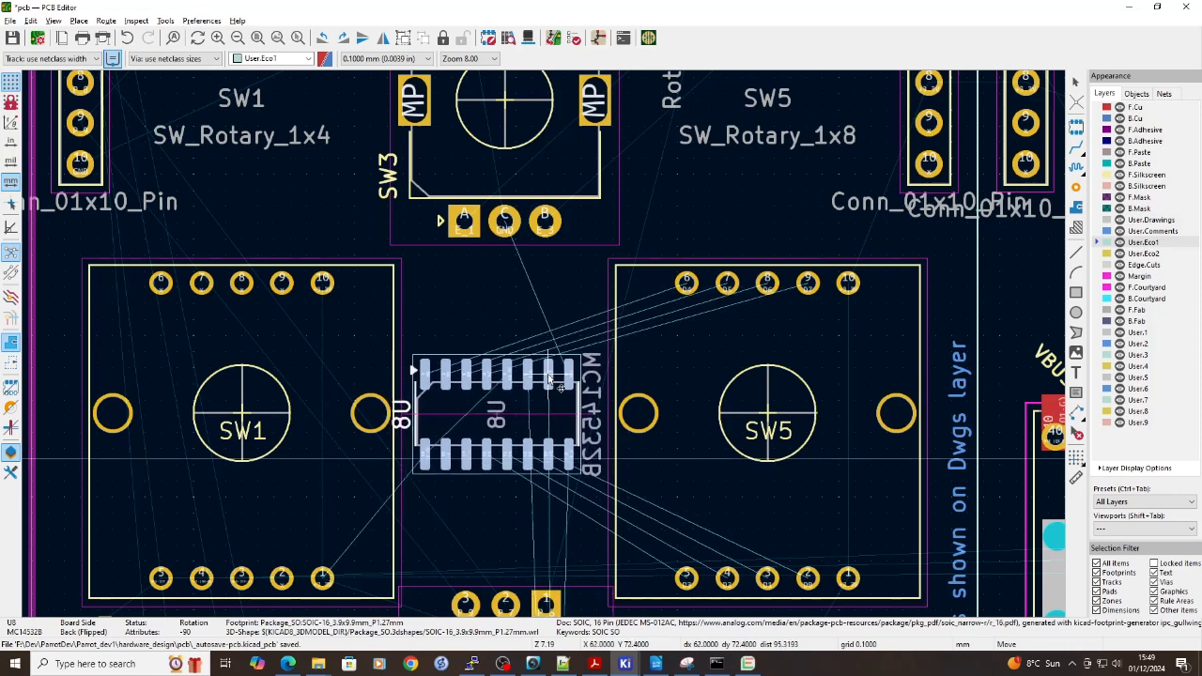
{"action": "key", "text": "r"}
{"action": "key", "text": "r"}
{"action": "key", "text": "r"}
{"action": "key", "text": "r"}
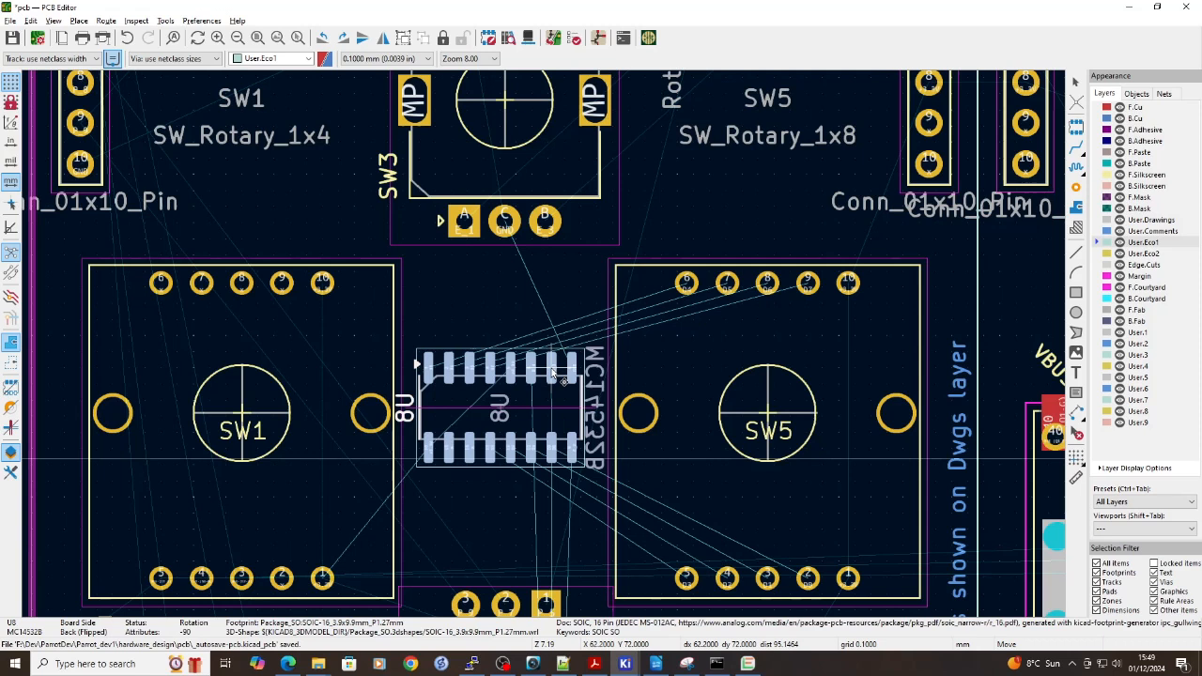
{"action": "left_click", "coordinate": [552, 372]}
{"action": "scroll", "coordinate": [544, 343], "scroll_direction": "down", "scroll_amount": 3}
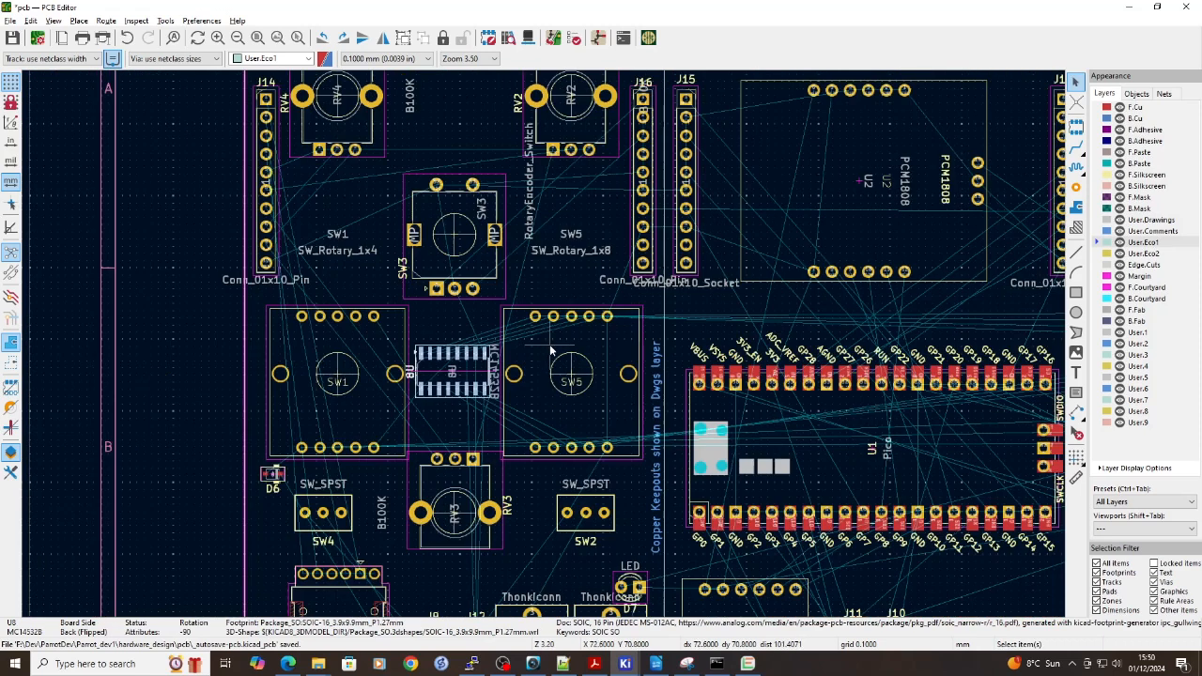
{"action": "scroll", "coordinate": [550, 349], "scroll_direction": "down", "scroll_amount": 2}
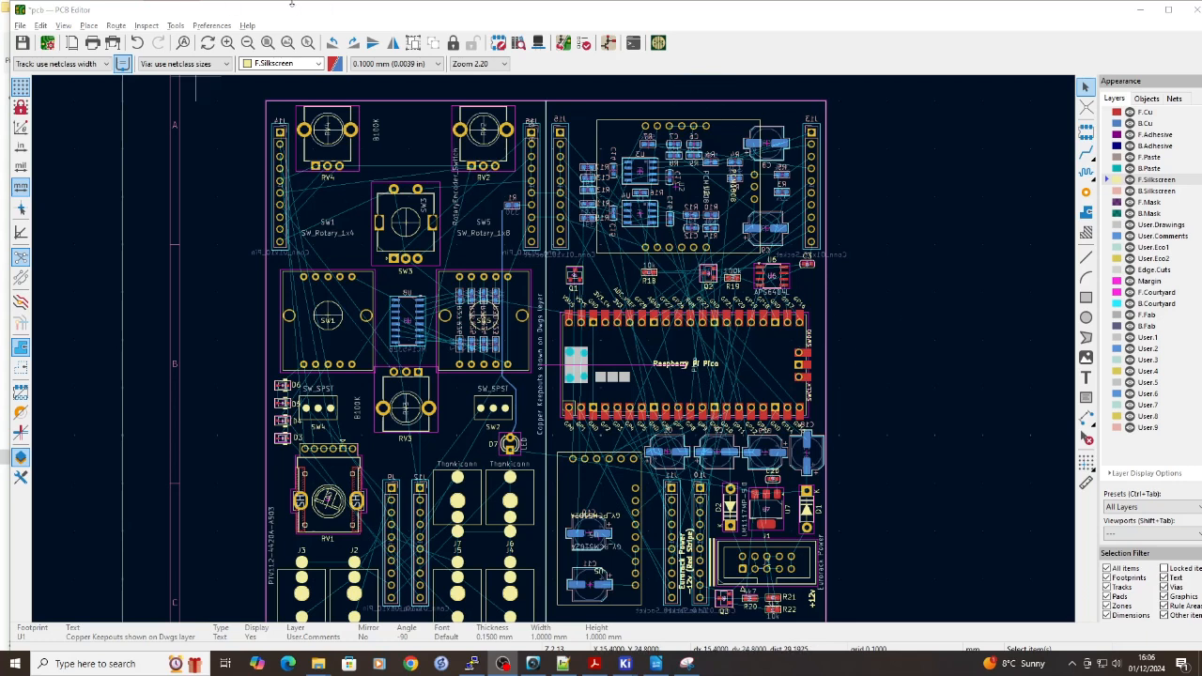
Open the 3D view of the board and examine the placement of the components and board-to-board connectors on its back.
{"action": "left_click", "coordinate": [63, 25]}
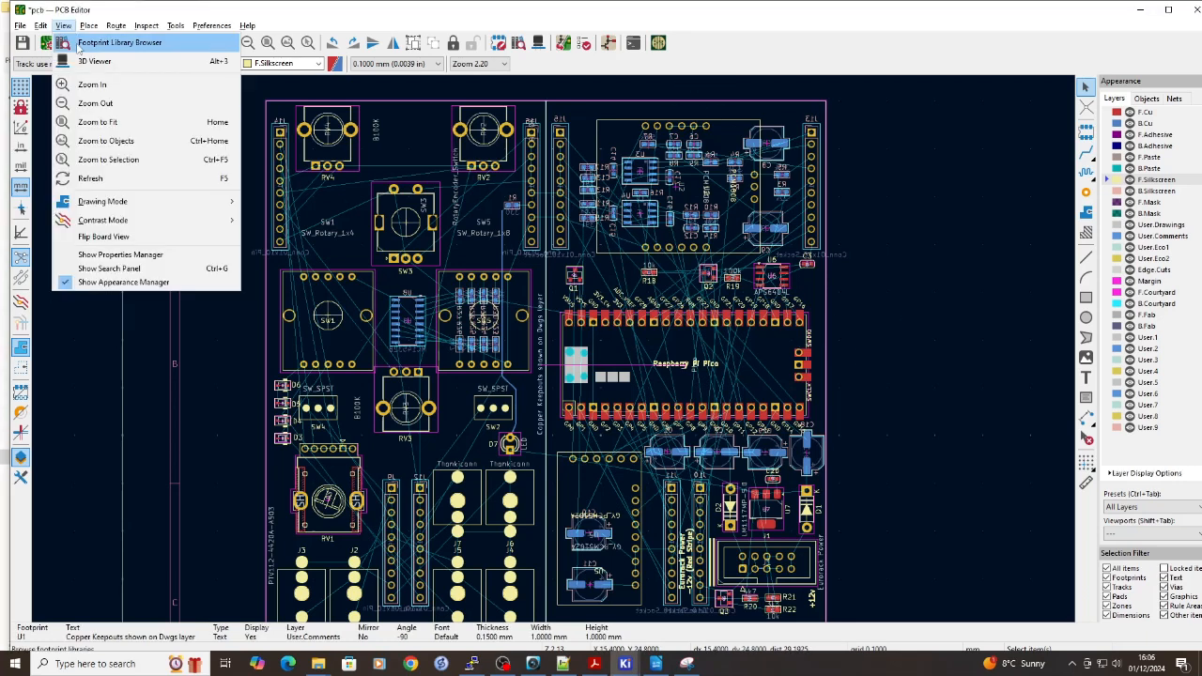
{"action": "left_click", "coordinate": [105, 62]}
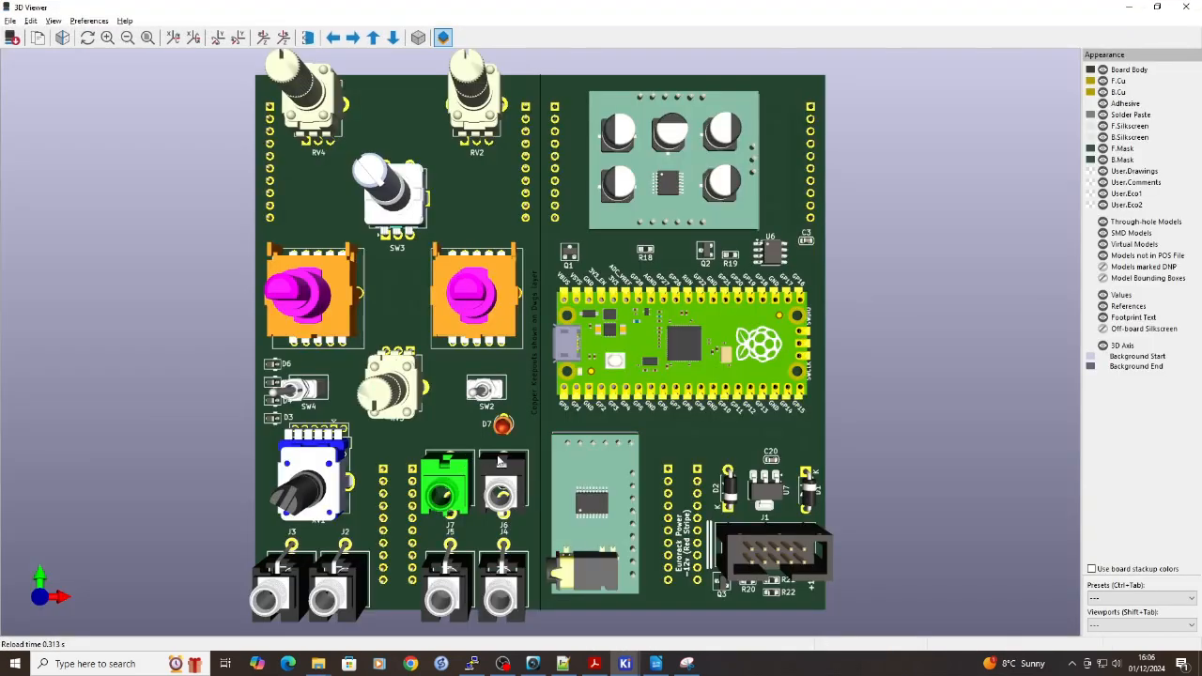
{"action": "left_click_drag", "start_coordinate": [539, 417], "coordinate": [404, 322]}
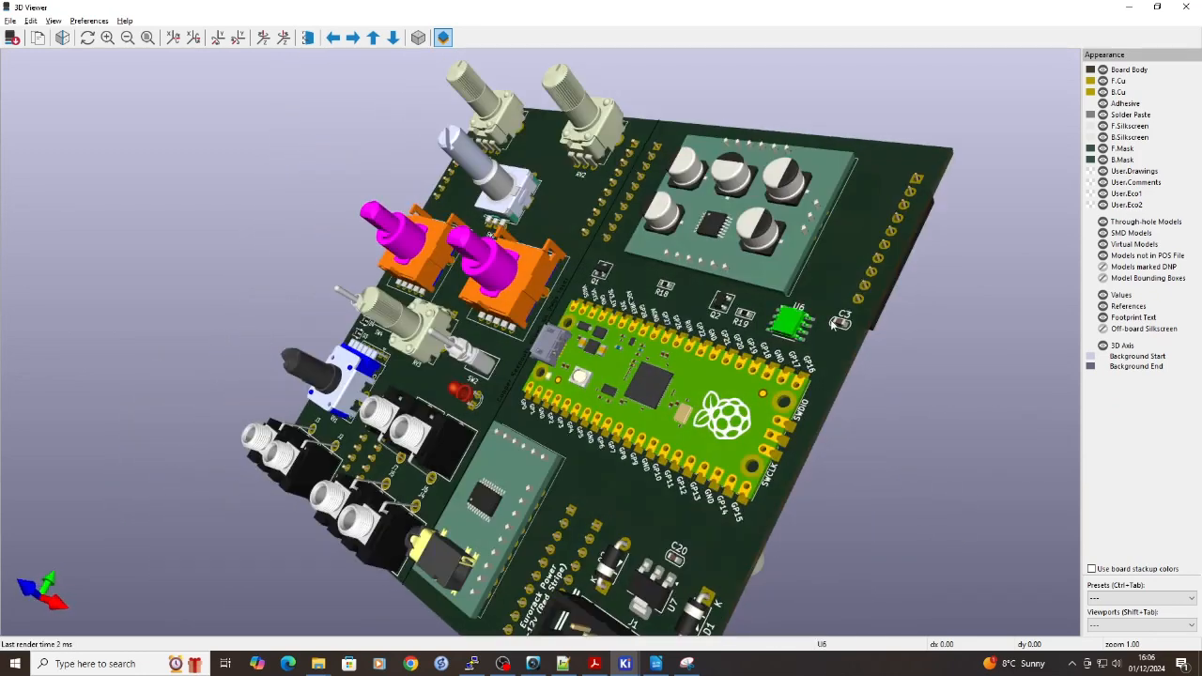
{"action": "left_click_drag", "start_coordinate": [835, 341], "coordinate": [283, 118]}
{"action": "left_click_drag", "start_coordinate": [573, 221], "coordinate": [279, 373]}
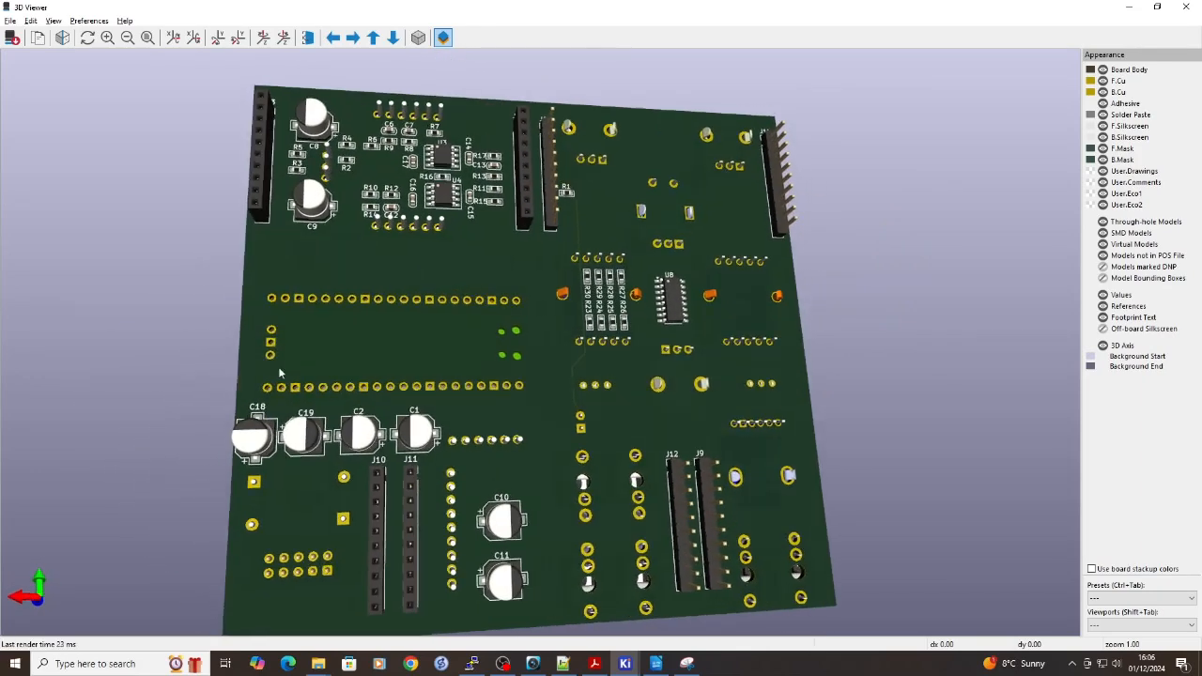
{"action": "left_click_drag", "start_coordinate": [788, 355], "coordinate": [736, 351]}
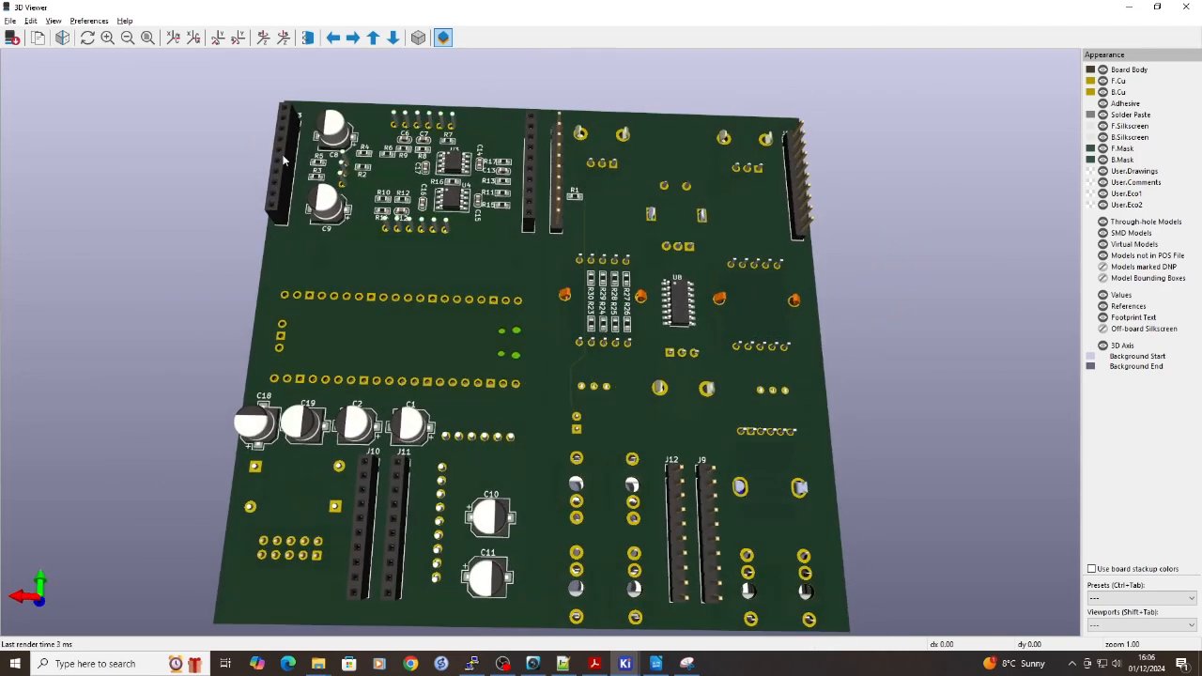
Examine the front of the 3D board with its panel controls, jacks, Pico and power header, and close the 3D view.
{"action": "left_click_drag", "start_coordinate": [380, 271], "coordinate": [758, 305]}
{"action": "left_click_drag", "start_coordinate": [421, 333], "coordinate": [881, 450]}
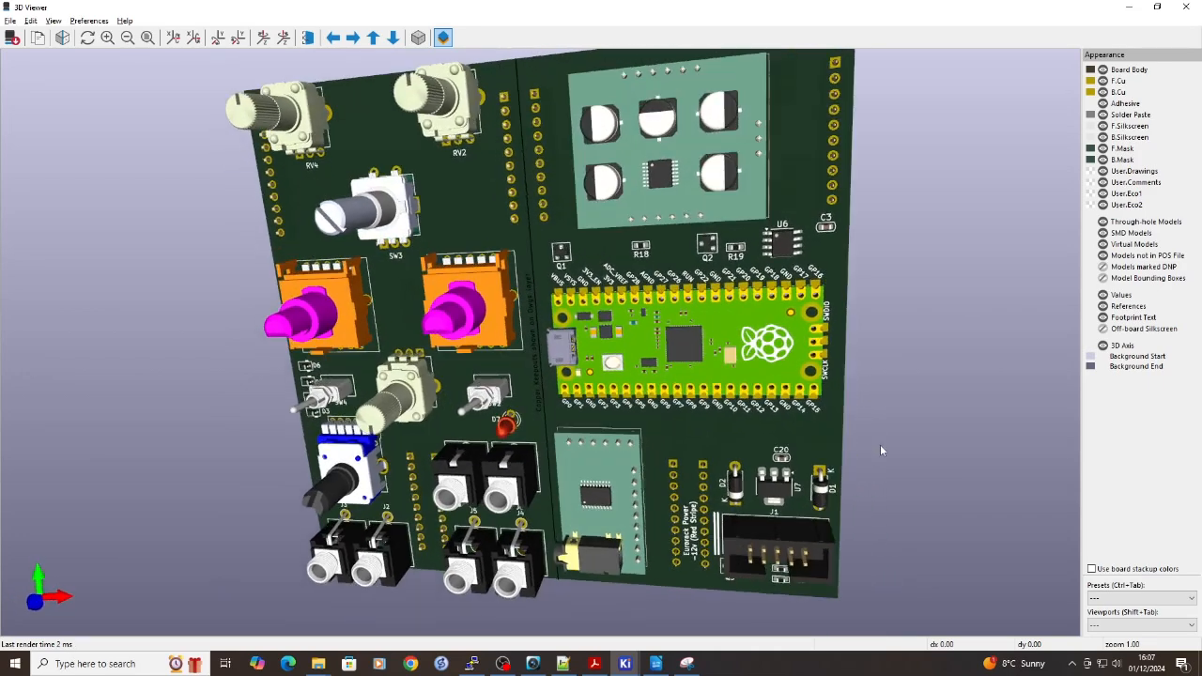
{"action": "left_click_drag", "start_coordinate": [416, 220], "coordinate": [696, 153]}
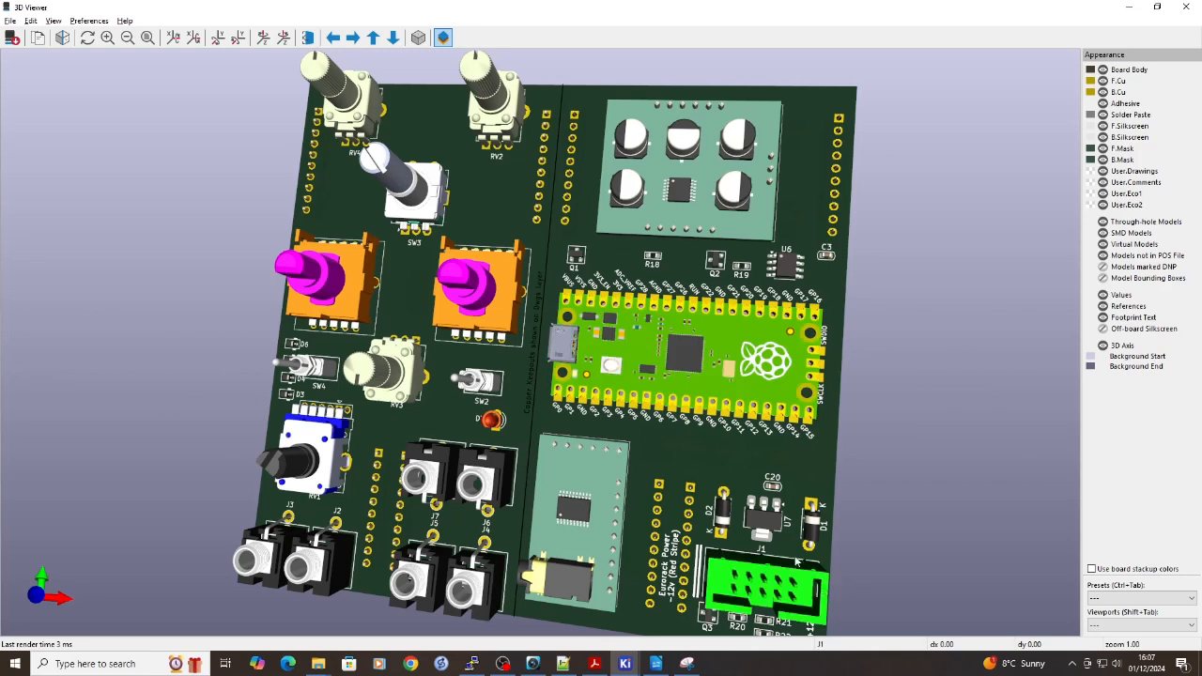
{"action": "left_click_drag", "start_coordinate": [427, 412], "coordinate": [503, 429]}
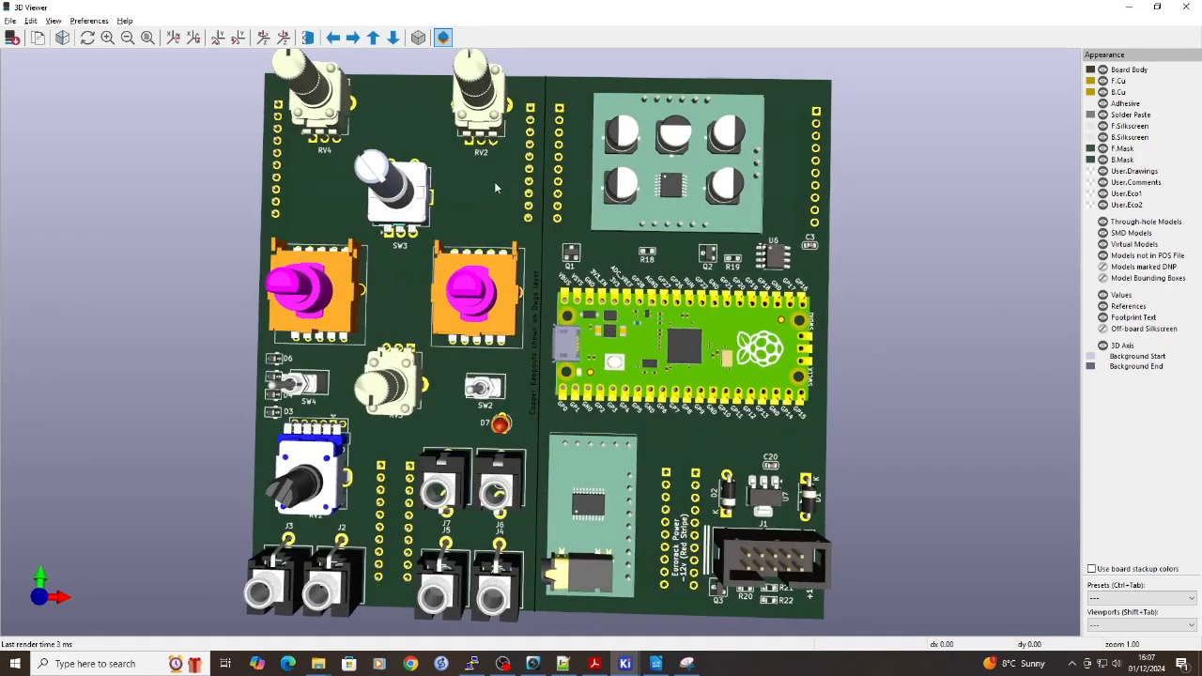
{"action": "left_click", "coordinate": [1185, 8]}
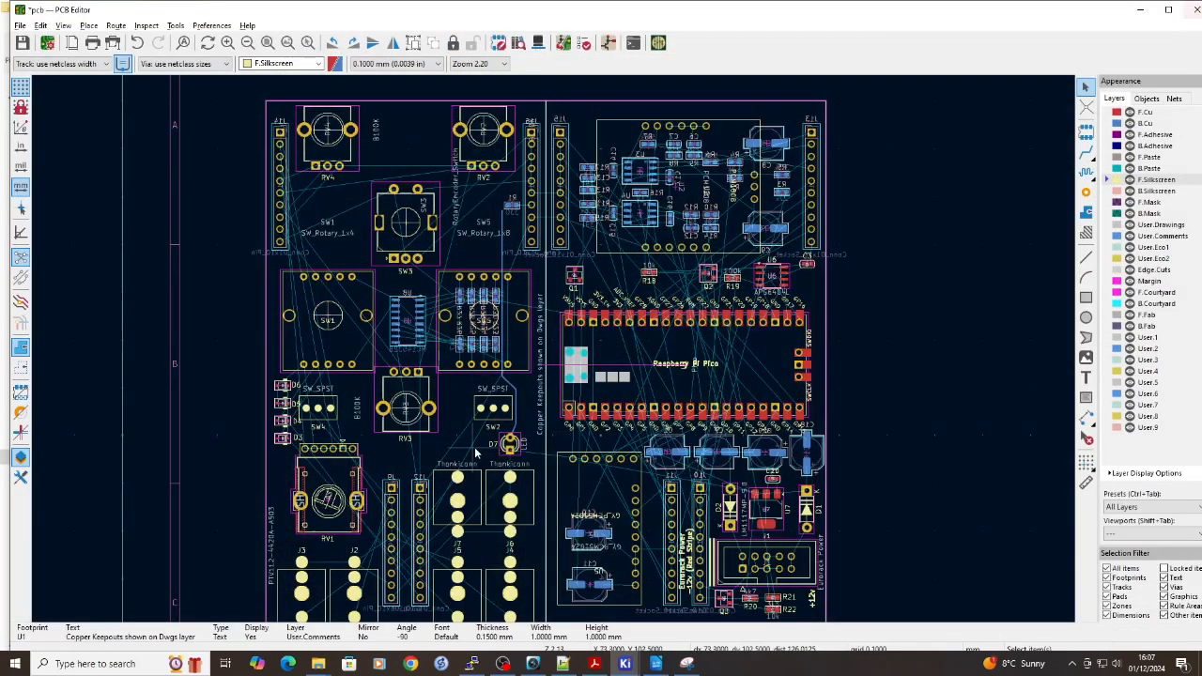